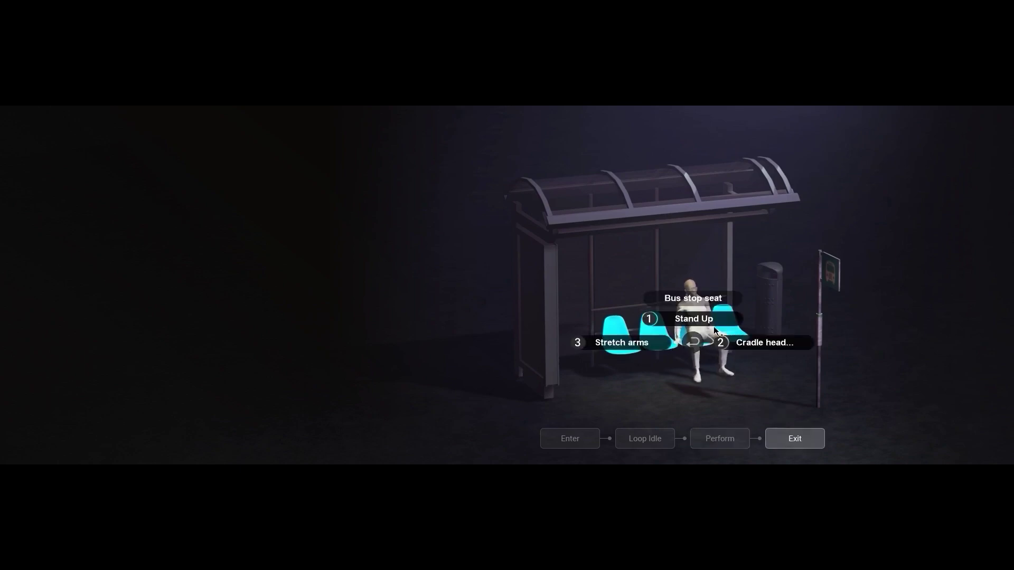
Preview the bus stop scene's interactions by making the seated figure stand up and then use the Bus Stop sign.
key("1")
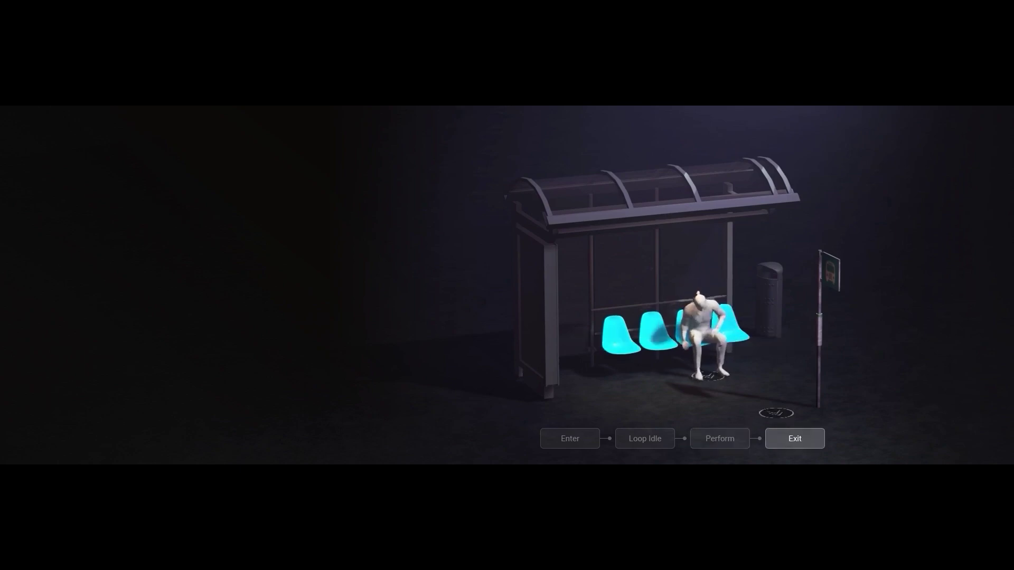
left_click(855, 334)
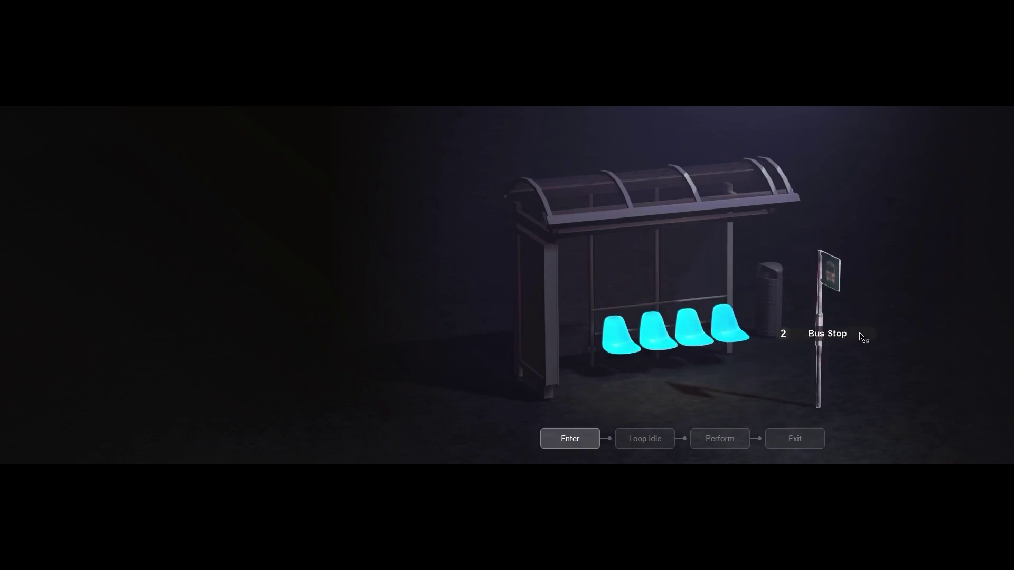
left_click(864, 315)
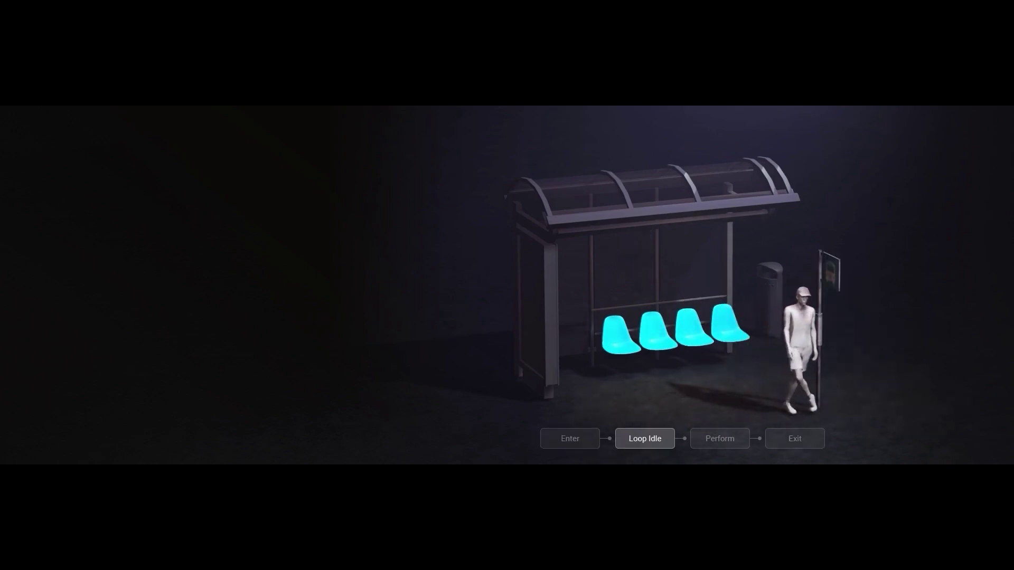
left_click(881, 335)
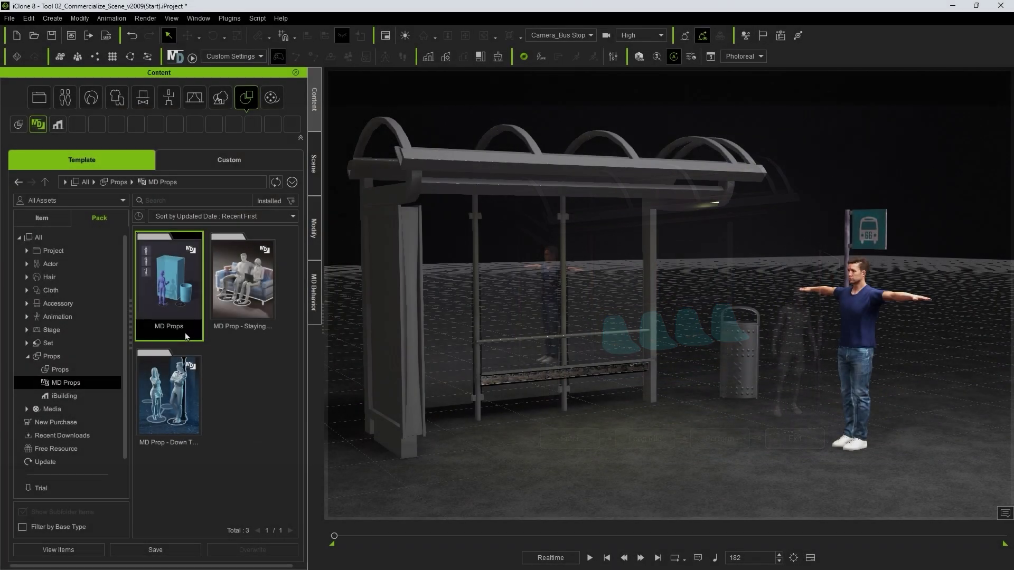
Place the 01_Sit on Chair MD prop at the bus shelter, rotate it -90 about Z and move it back towards the bench frame.
double_click(185, 337)
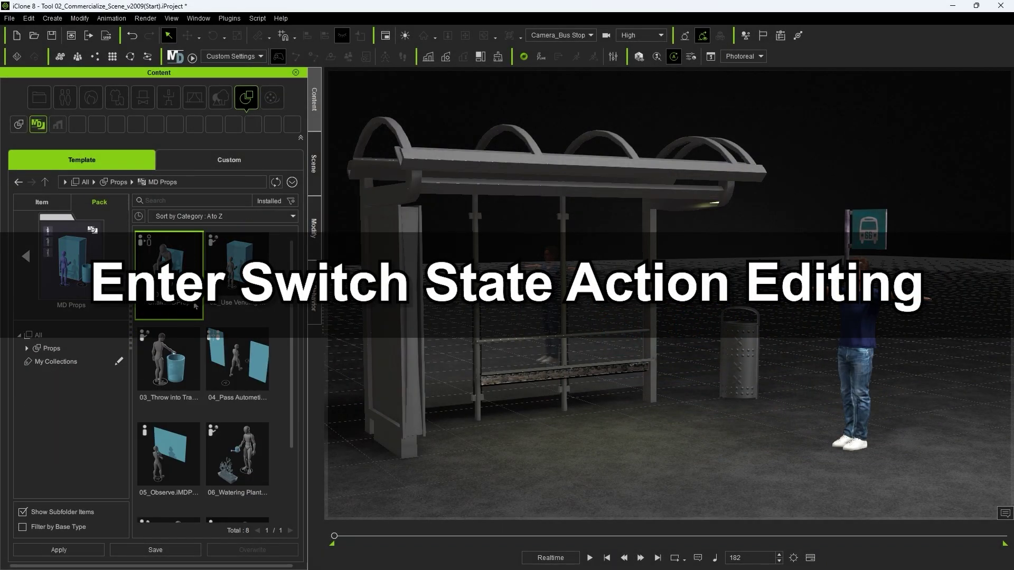
left_click_drag(196, 306, 583, 443)
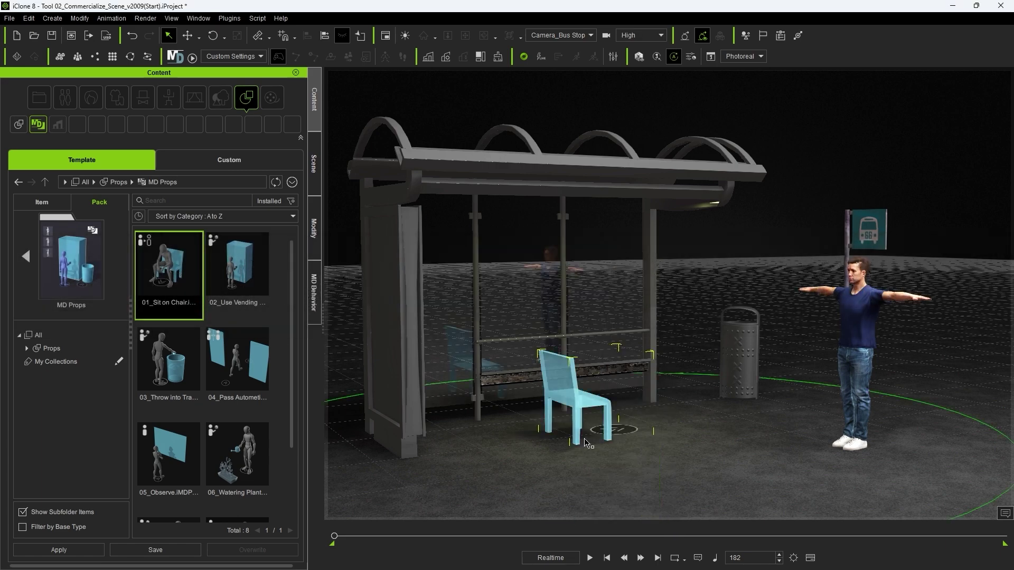
left_click(317, 255)
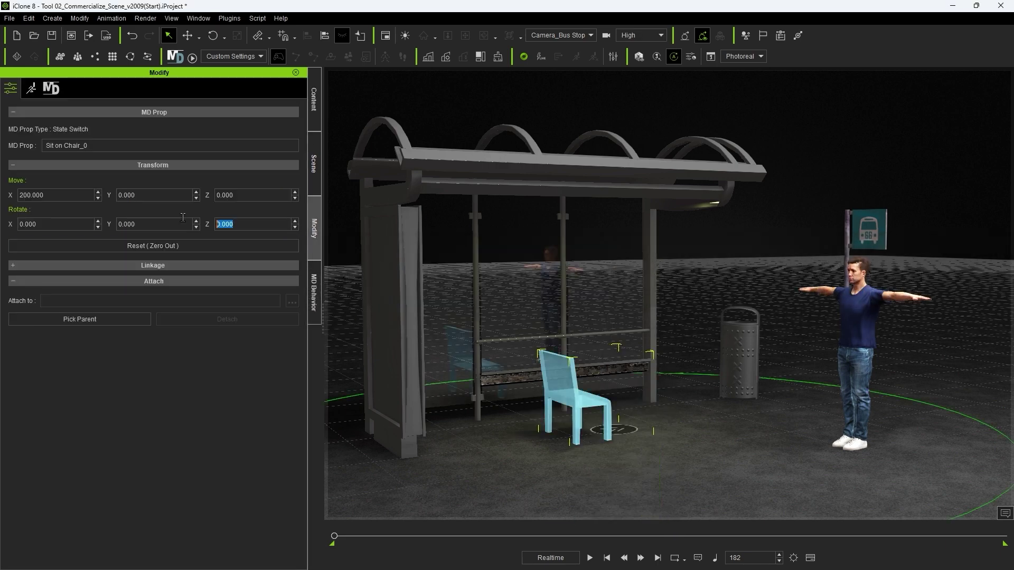
type("-90")
key("Return")
key("w")
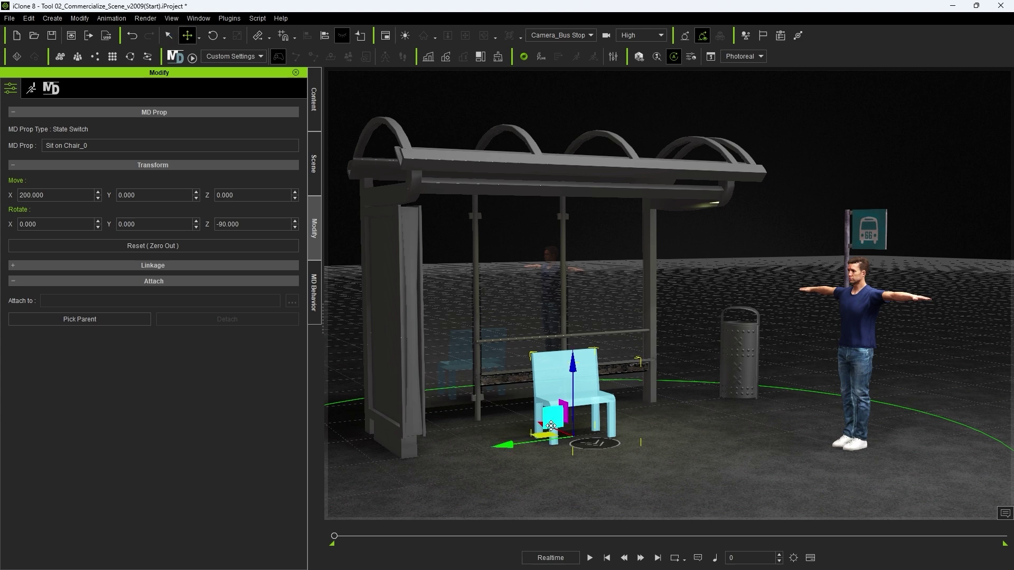
left_click_drag(549, 444, 561, 422)
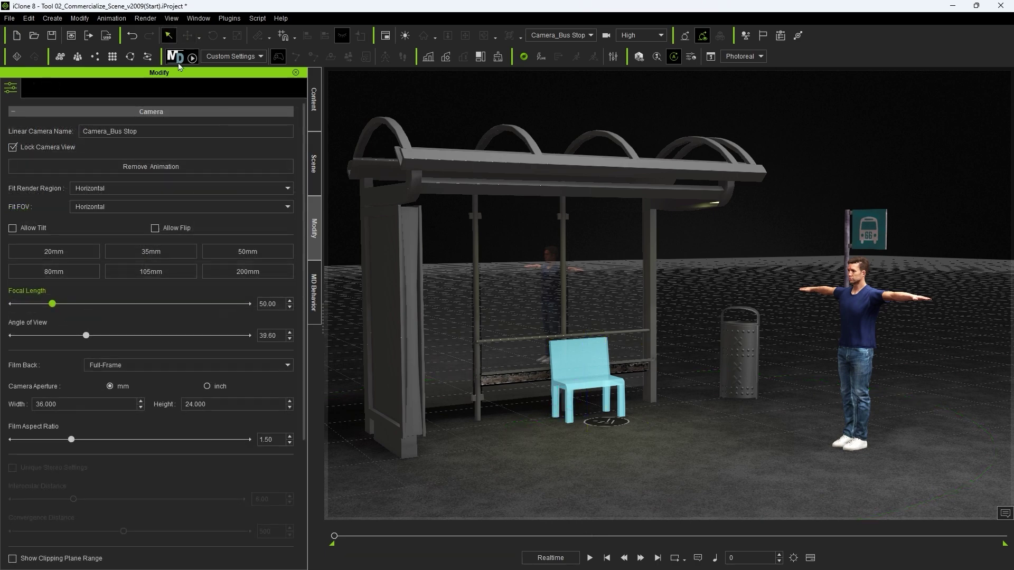
Run Motion Director and test the Sit Down action by having the character sit on the chair.
left_click(179, 64)
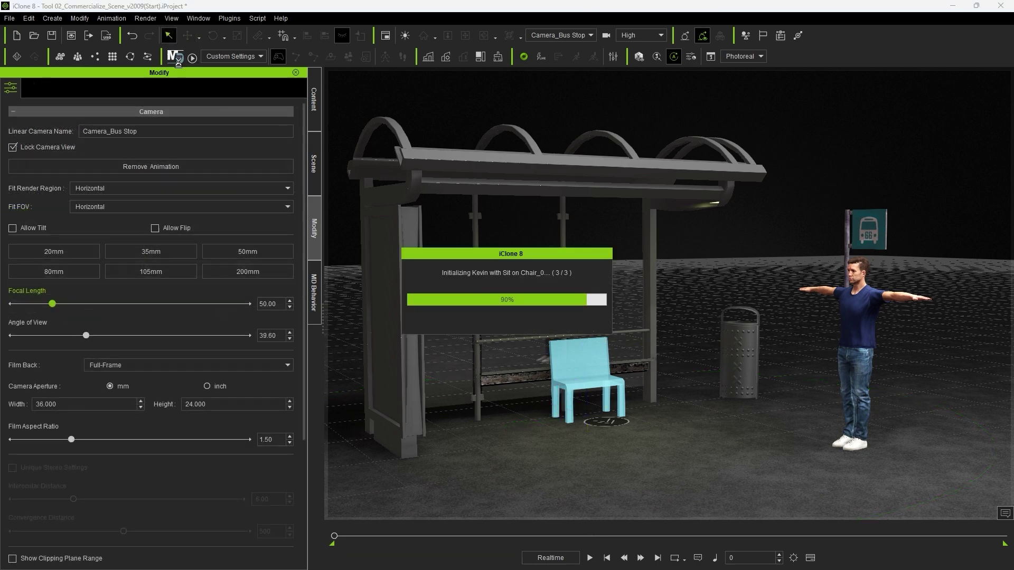
key("space")
mouse_move(587, 380)
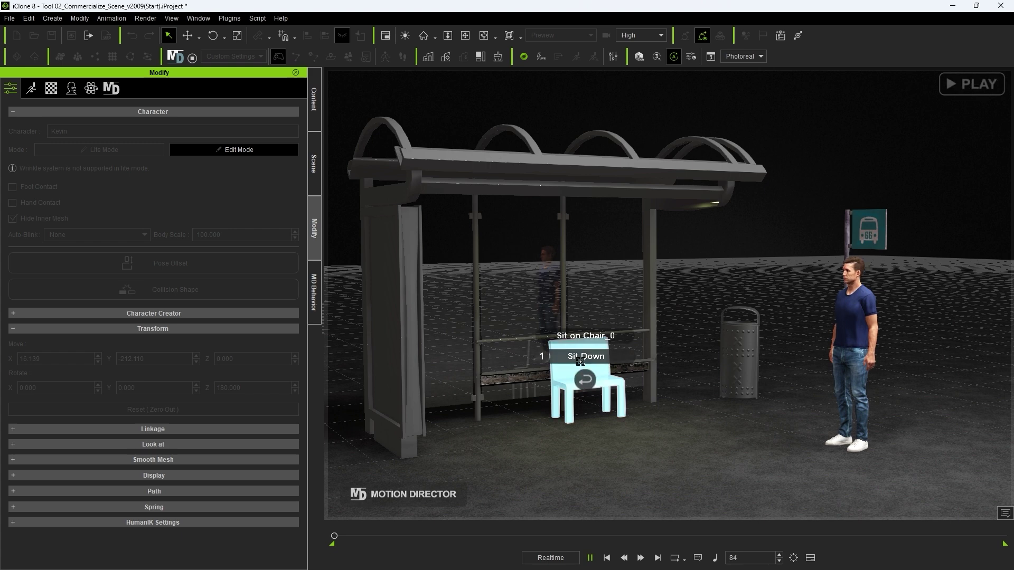
left_click(580, 362)
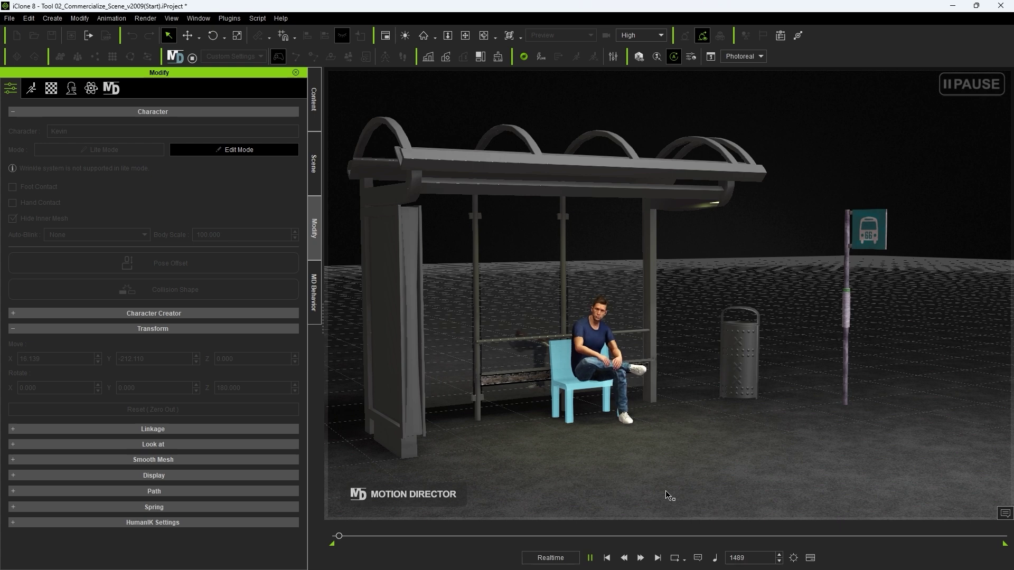
left_click(682, 498)
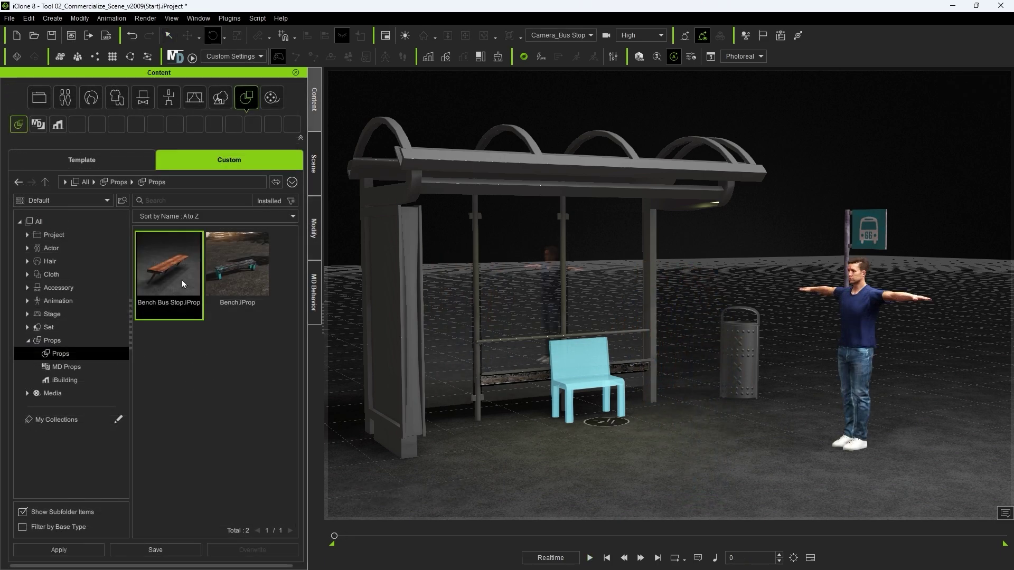
Replace the chair's sample mesh with the Bench Bus Stop prop, set its Z rotation to 90 and align it with the shelter frame.
left_click_drag(169, 272, 584, 380)
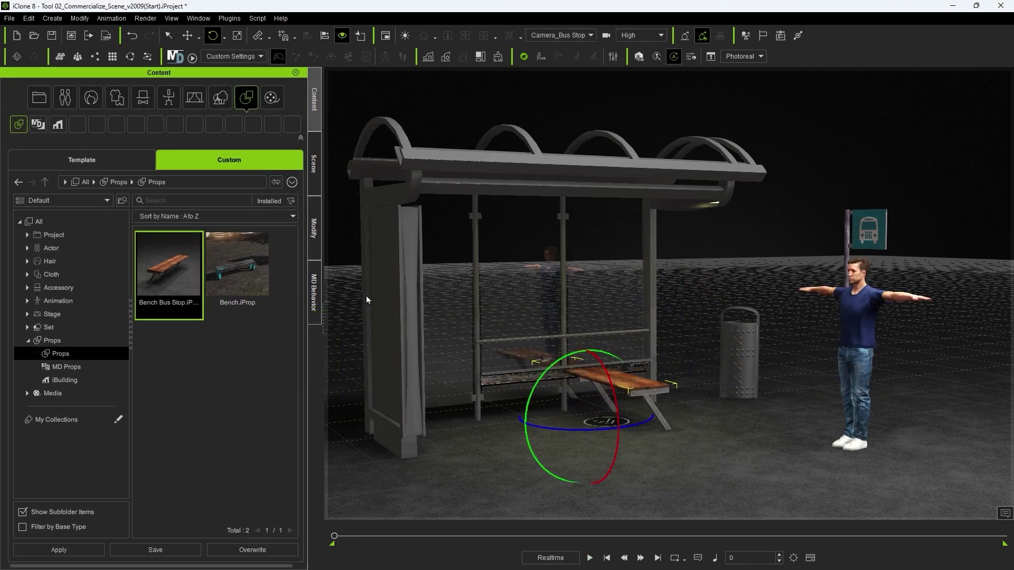
left_click(314, 229)
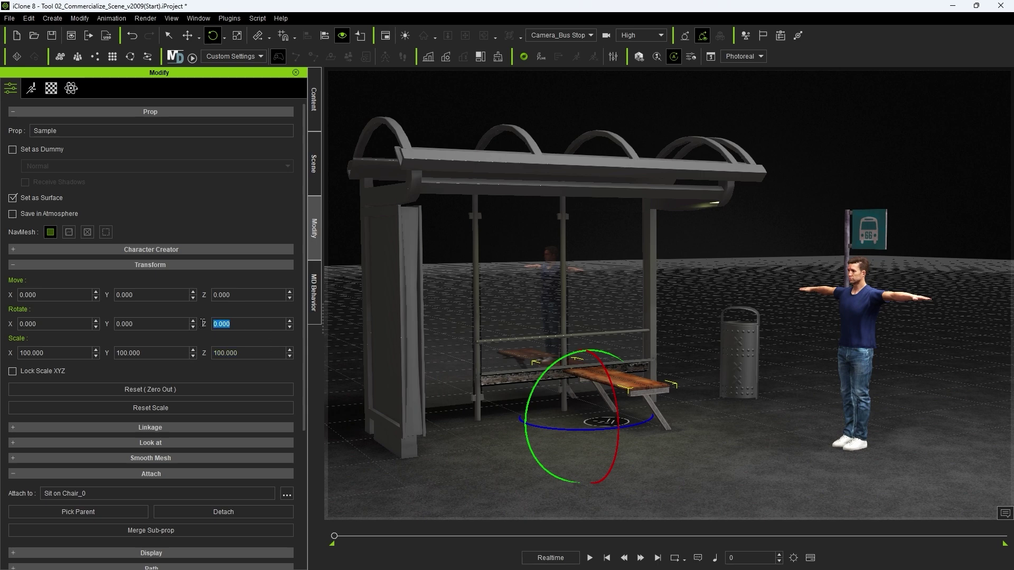
type("90")
key("Return")
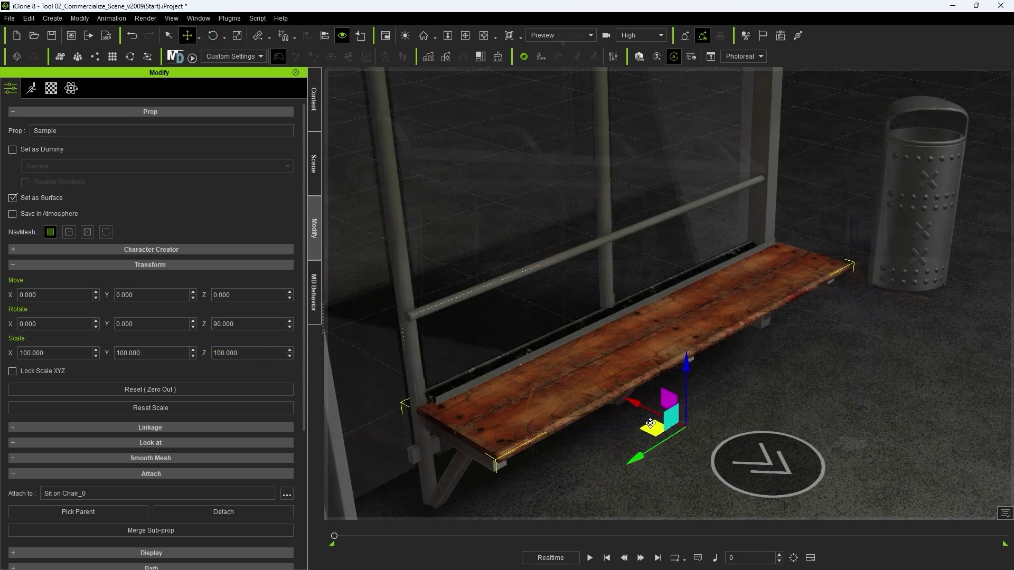
left_click_drag(652, 427, 665, 429)
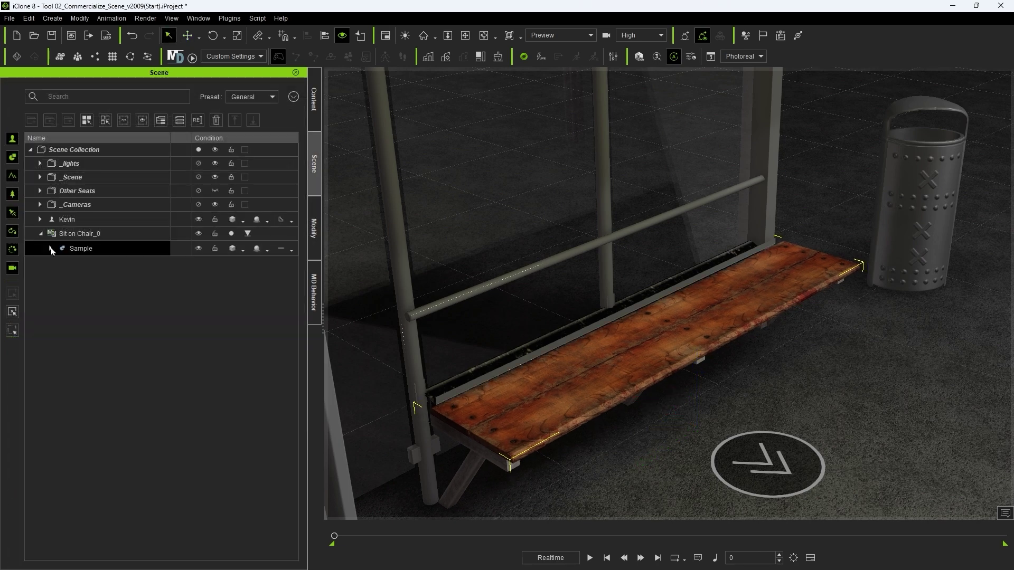
Turn off Set as Surface for the Sample bench and its sub-props, including Bench_Plank and the supports.
left_click(51, 248)
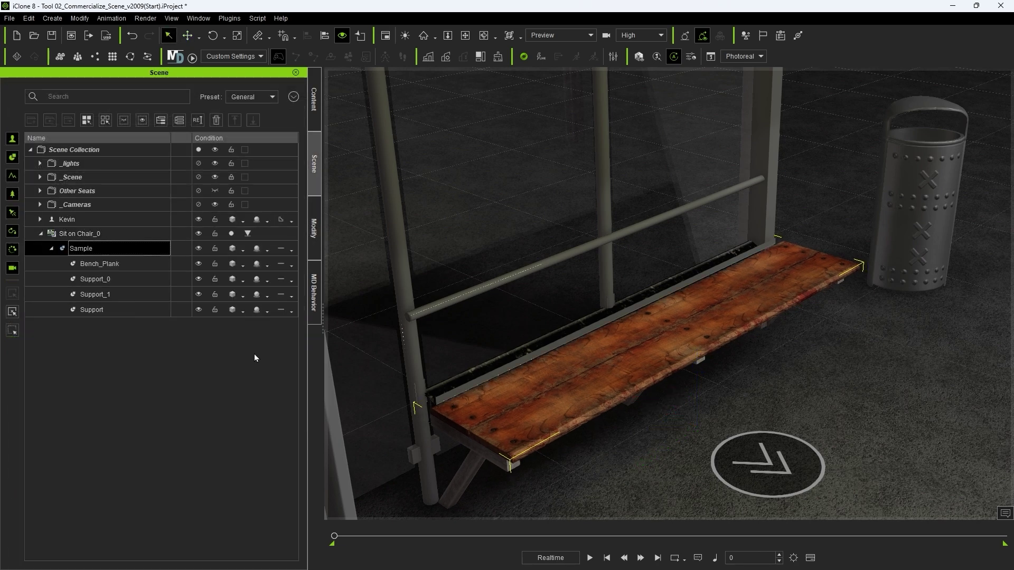
left_click(316, 241)
left_click_drag(113, 75, 791, 85)
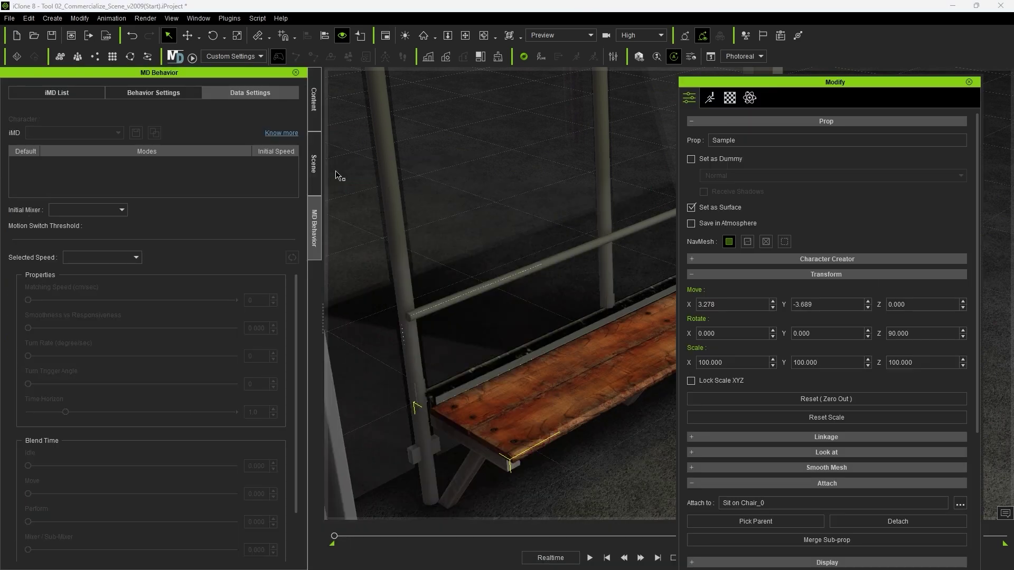
left_click(314, 187)
left_click(87, 250)
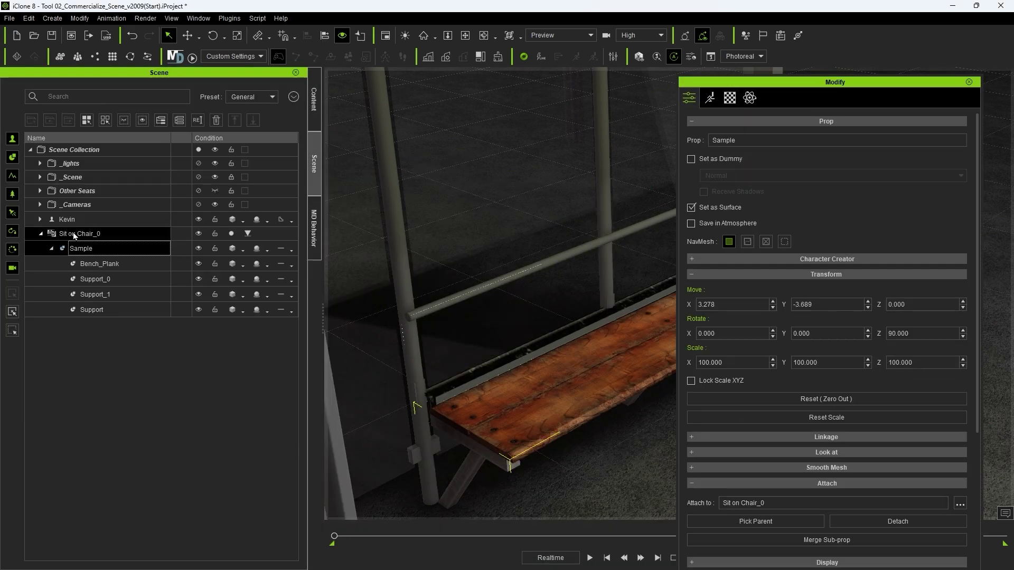
left_click(693, 210)
left_click(158, 268)
left_click(691, 208)
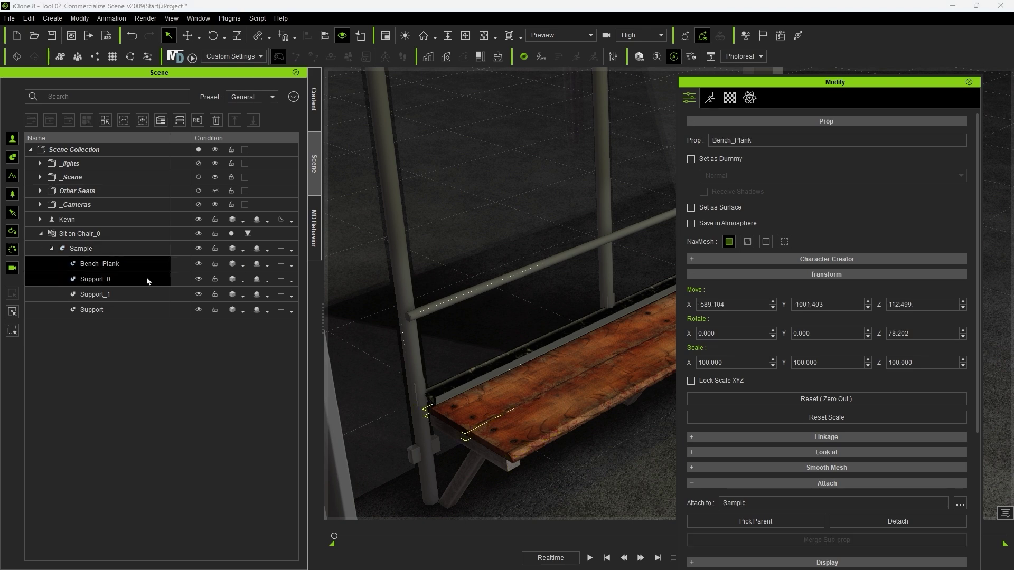
left_click(147, 280)
left_click(690, 209)
left_click(108, 297)
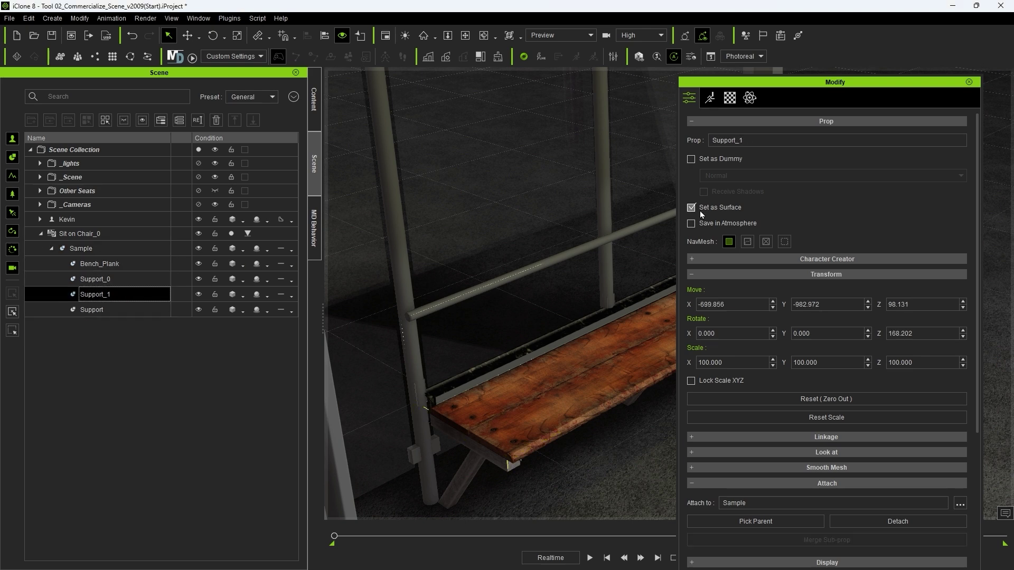
key("Down")
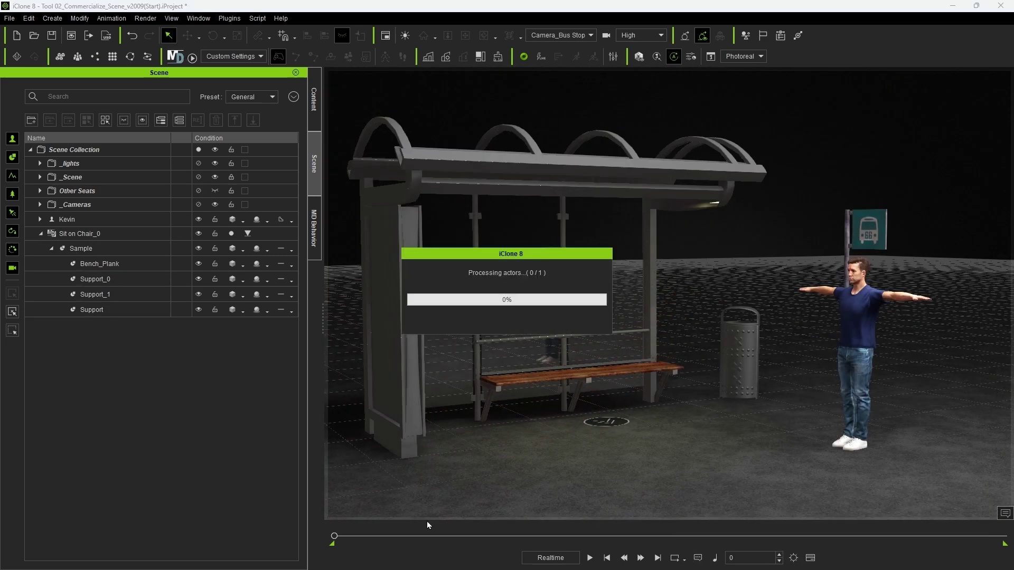
Test the Sit Down action on the wooden bench in Motion Director.
left_click(586, 379)
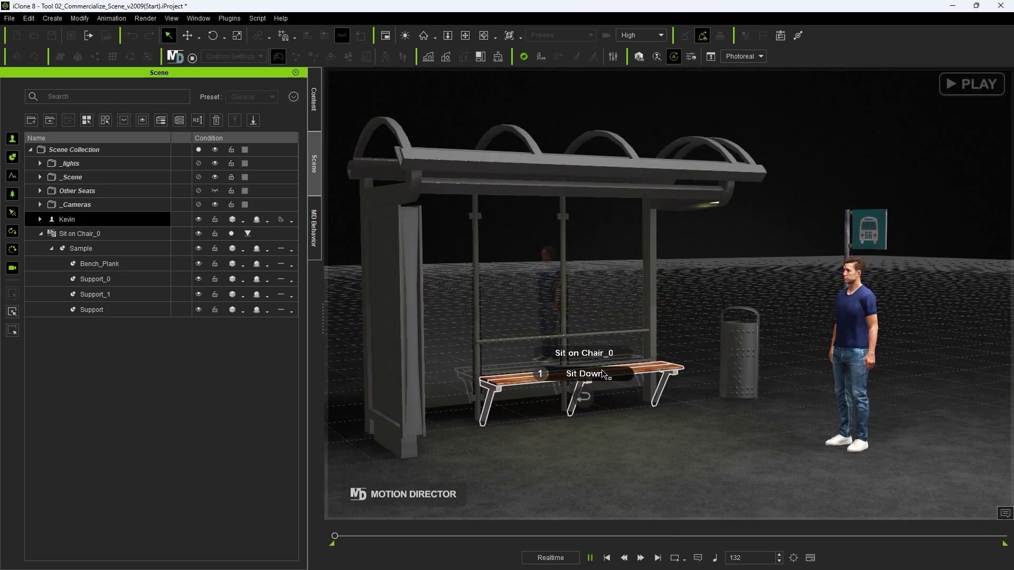
left_click(584, 376)
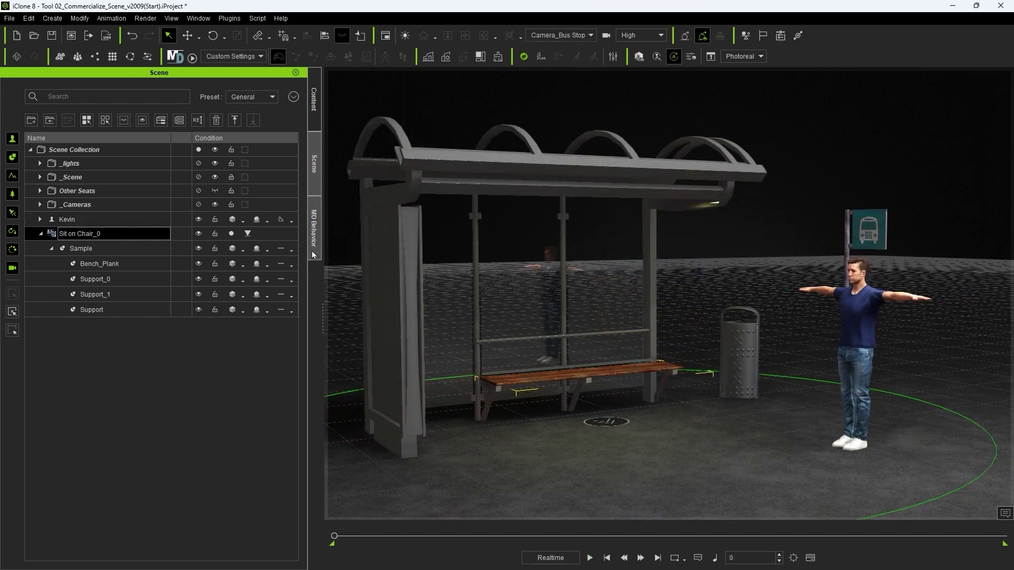
Start adding or deleting behaviors for the Sit on Chair_0 prop, with the scene's male character as the editing character.
left_click(314, 232)
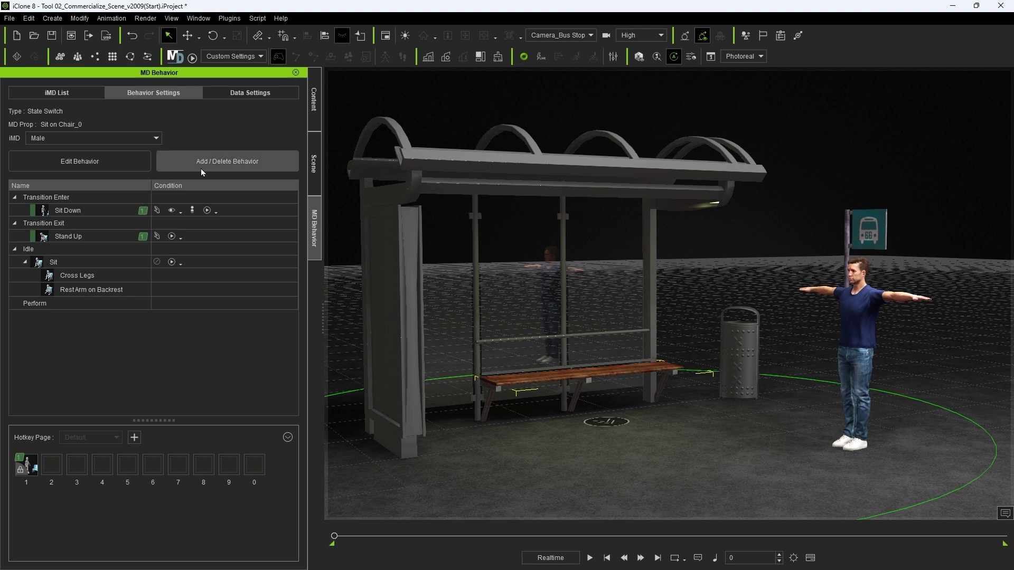
left_click(239, 169)
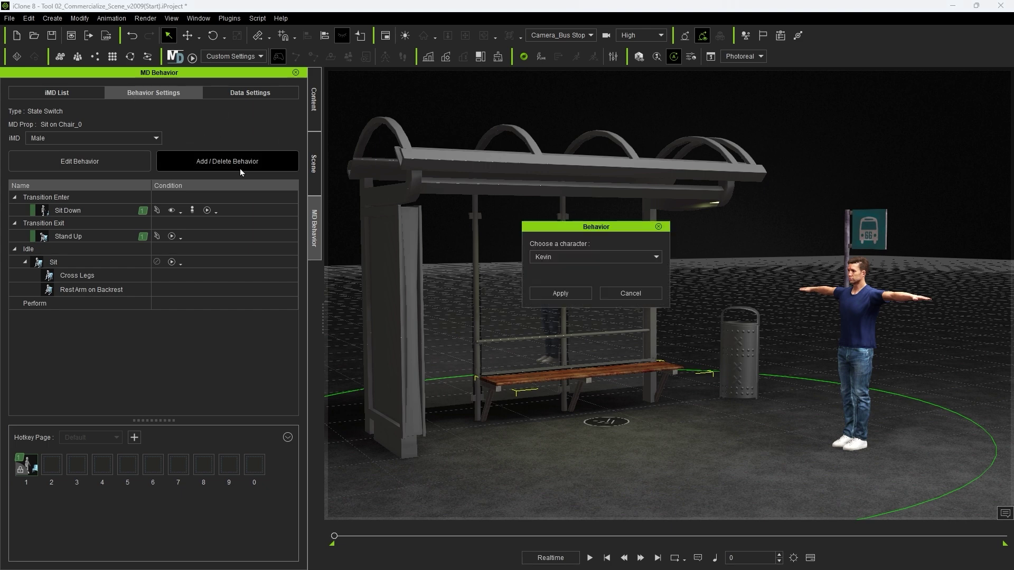
left_click(546, 259)
left_click(544, 267)
left_click(560, 293)
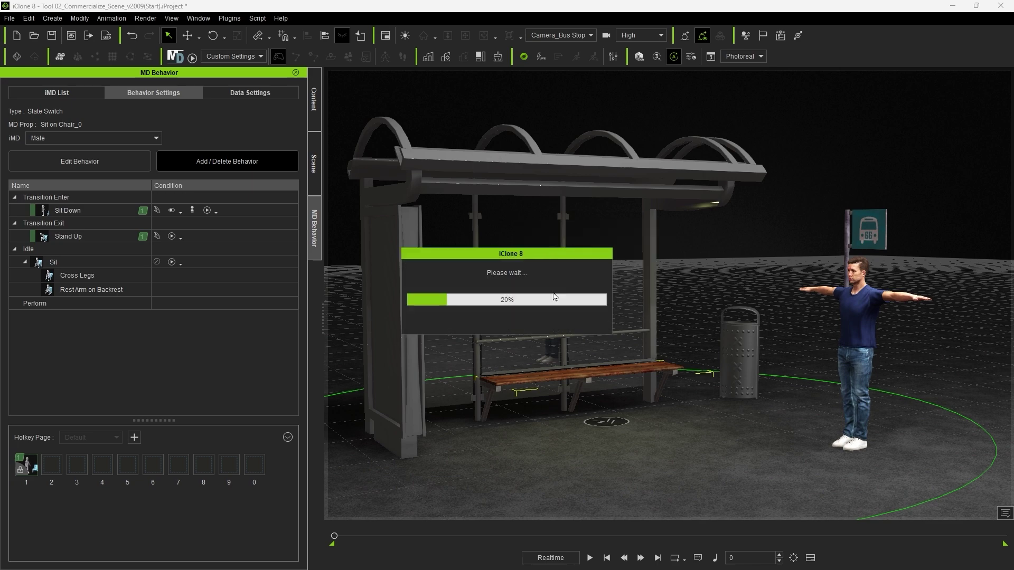
Open the Sit Down transition motion for editing in the timeline and play through it to check the sitting pose against the bench.
left_click(66, 230)
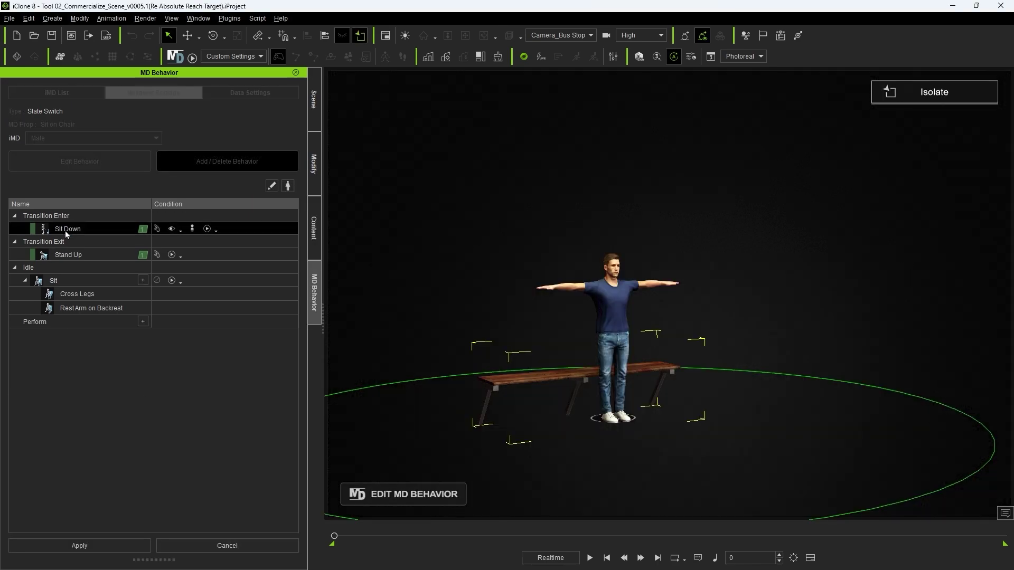
right_click(67, 229)
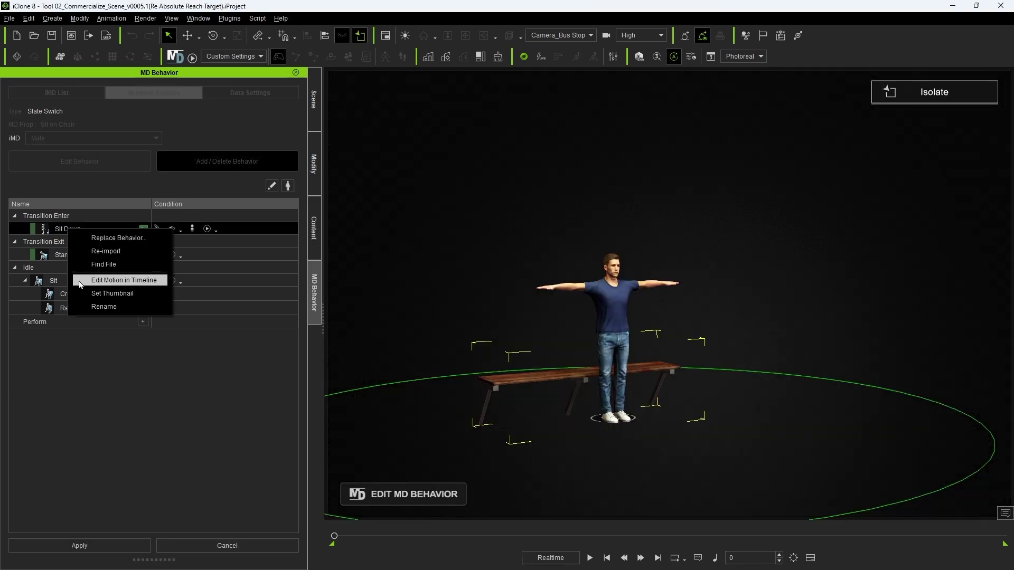
left_click(254, 193)
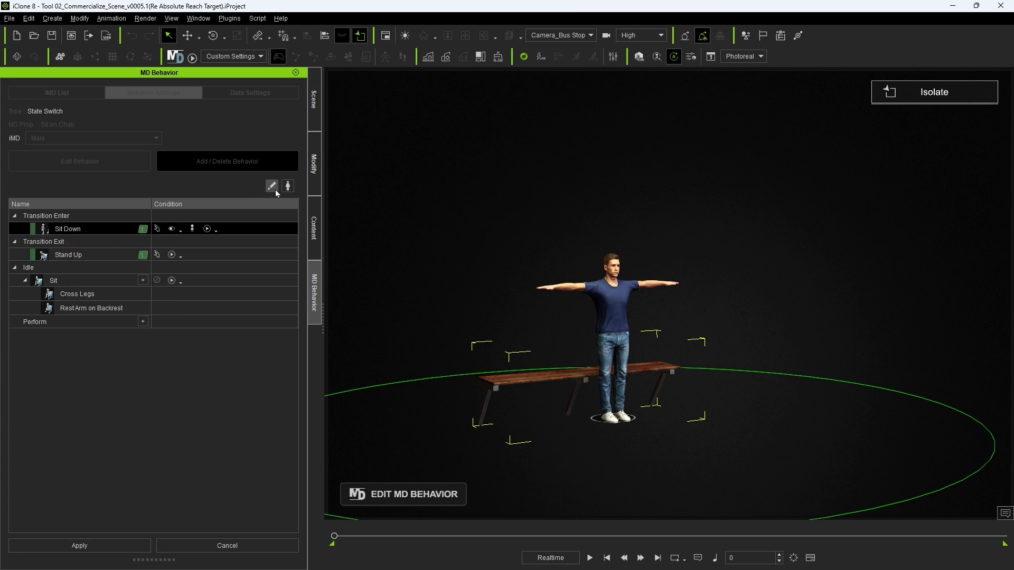
left_click(274, 189)
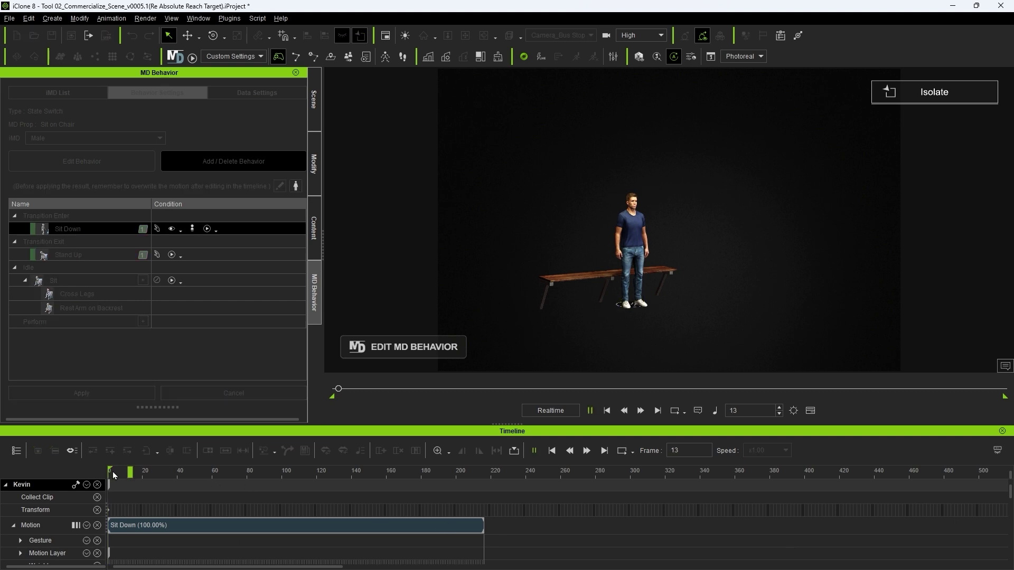
key("space")
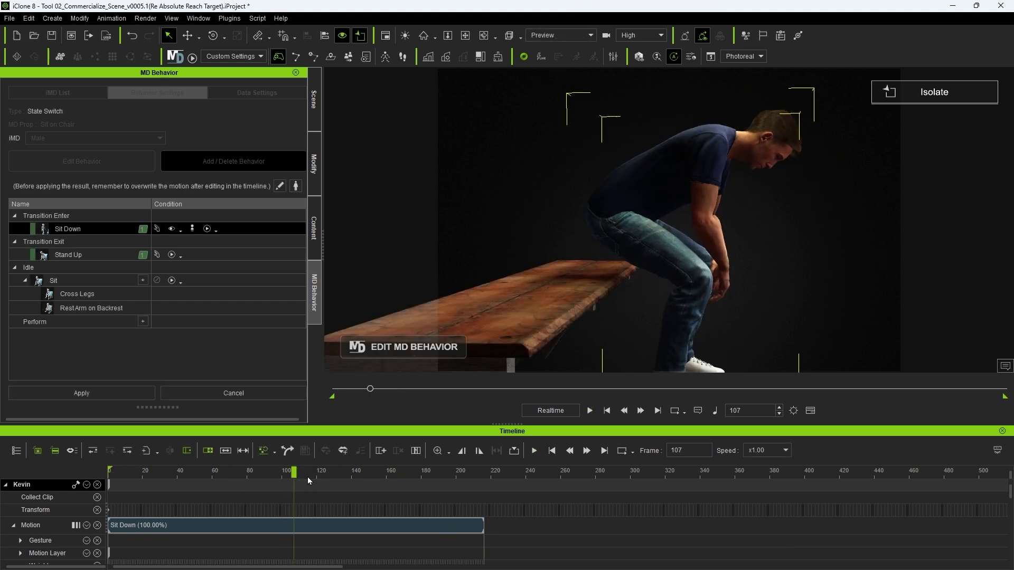
left_click(369, 474)
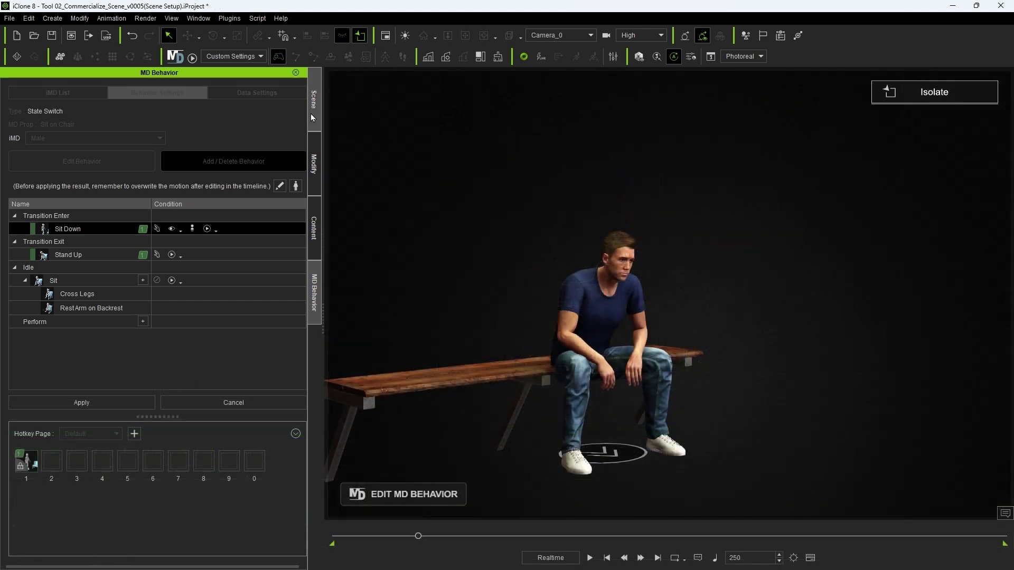
Open the prop structure of the Sit on Chair MD prop for editing and review its Look at Point and Position Point dummies.
left_click(314, 117)
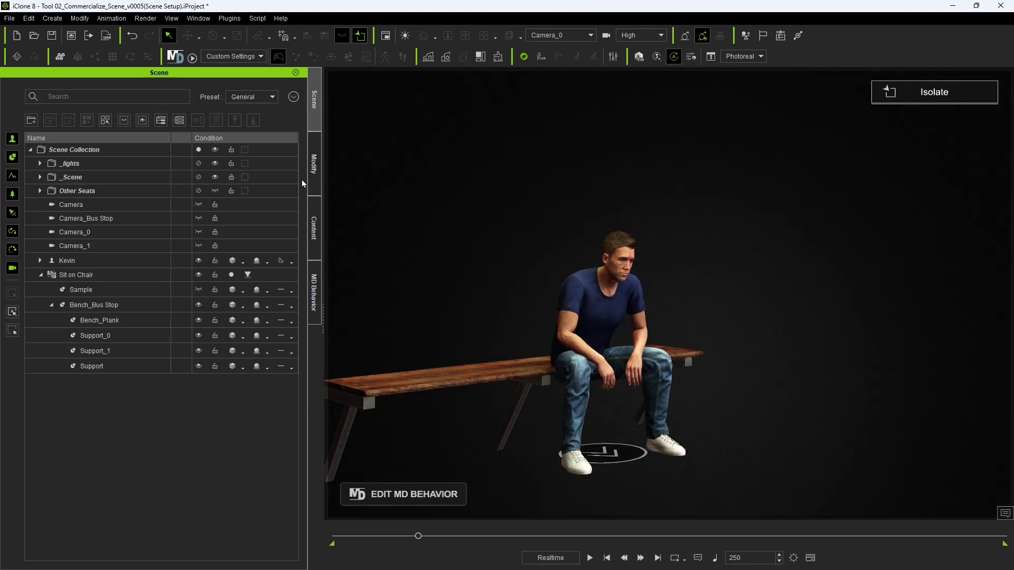
left_click(63, 275)
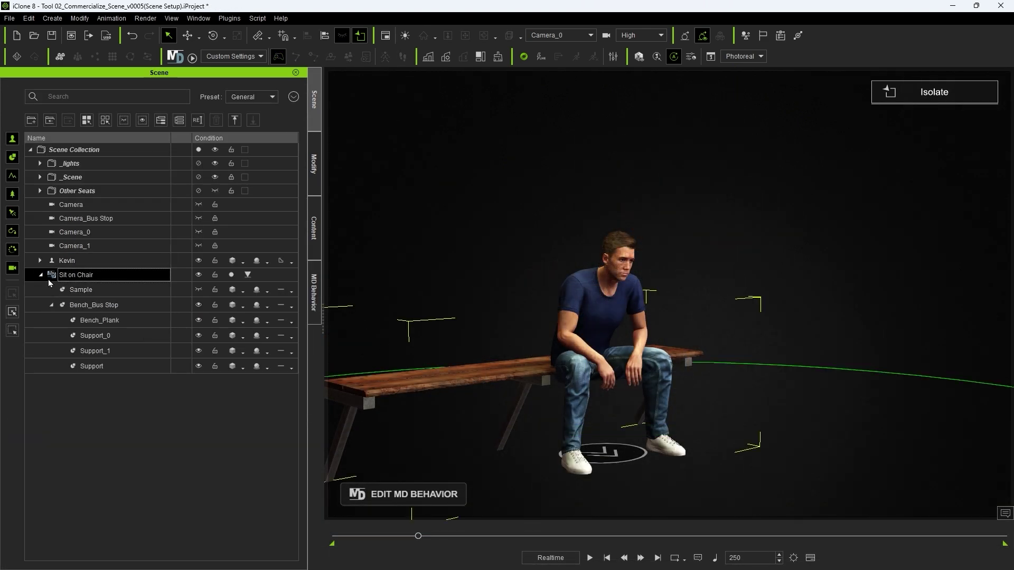
left_click(313, 179)
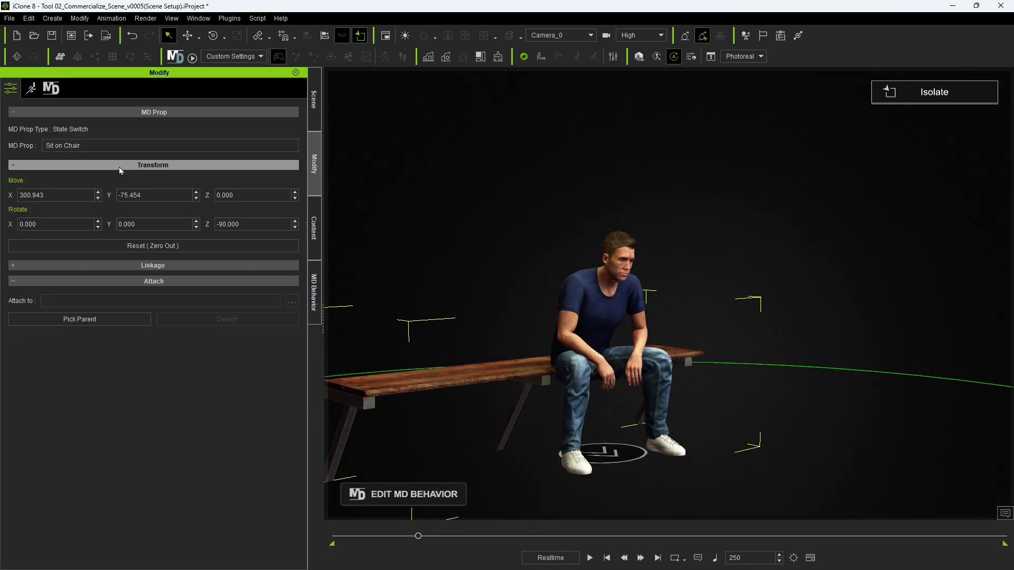
left_click(52, 90)
left_click(151, 193)
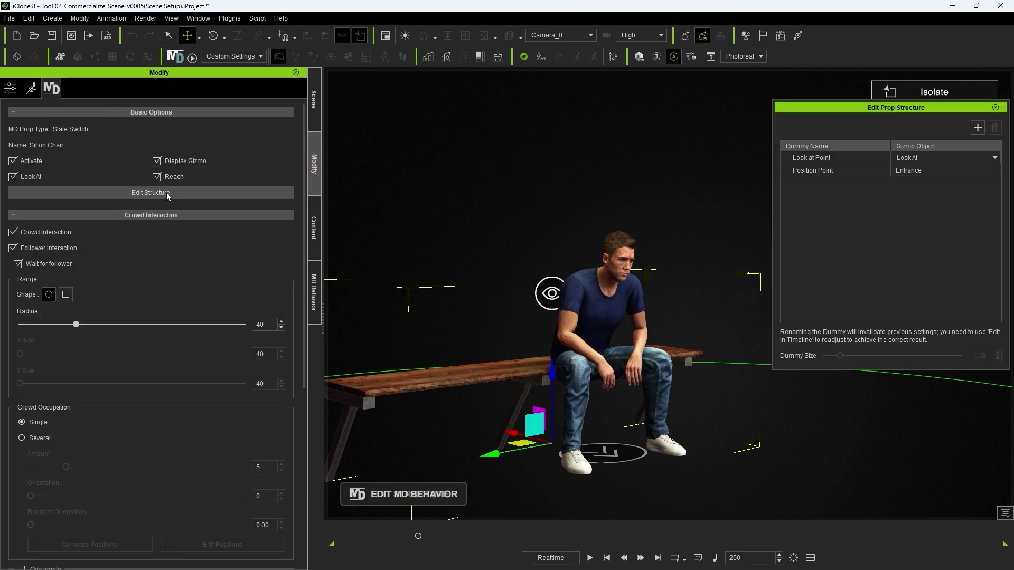
left_click(822, 162)
left_click(821, 170)
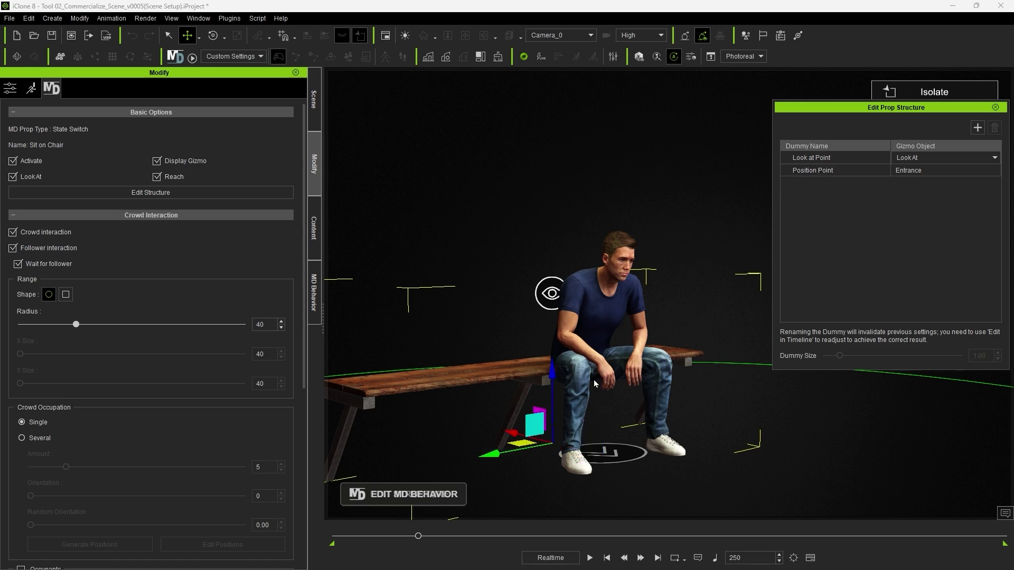
Add a dummy named HipReach with the Hip Reach gizmo and move it onto the bench seat at the seated character's hips.
left_click(976, 129)
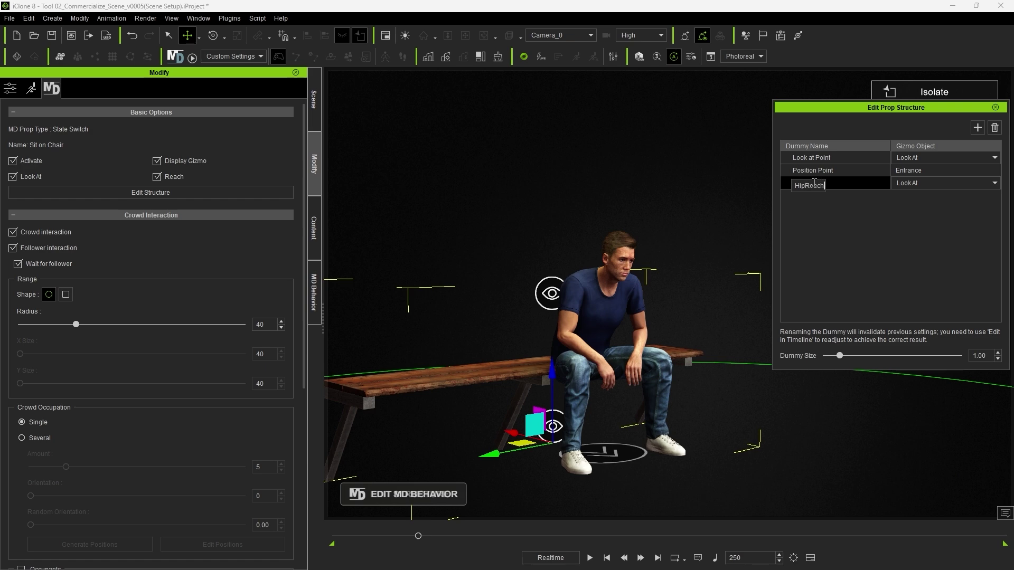
key("Return")
left_click(932, 185)
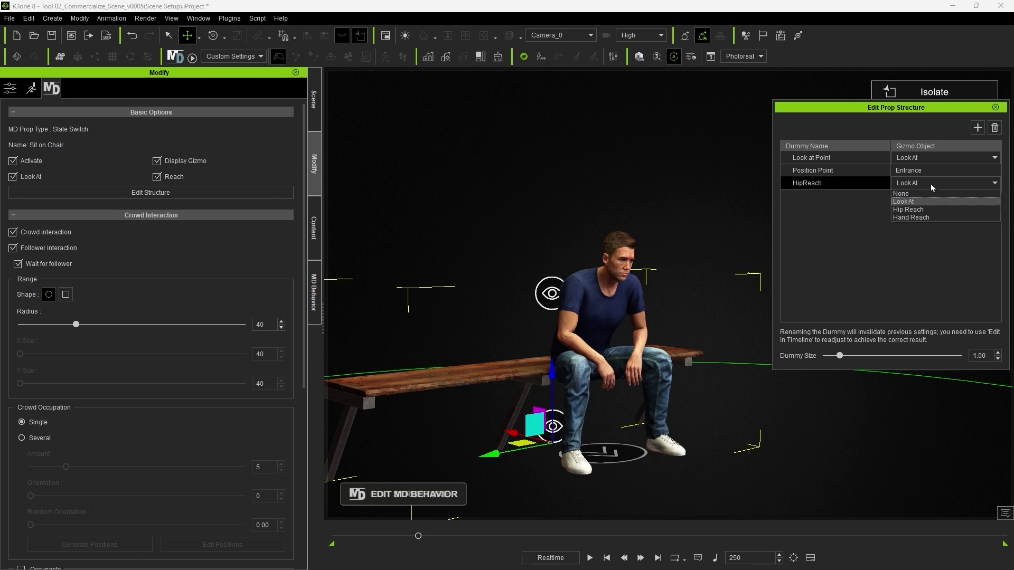
left_click(912, 210)
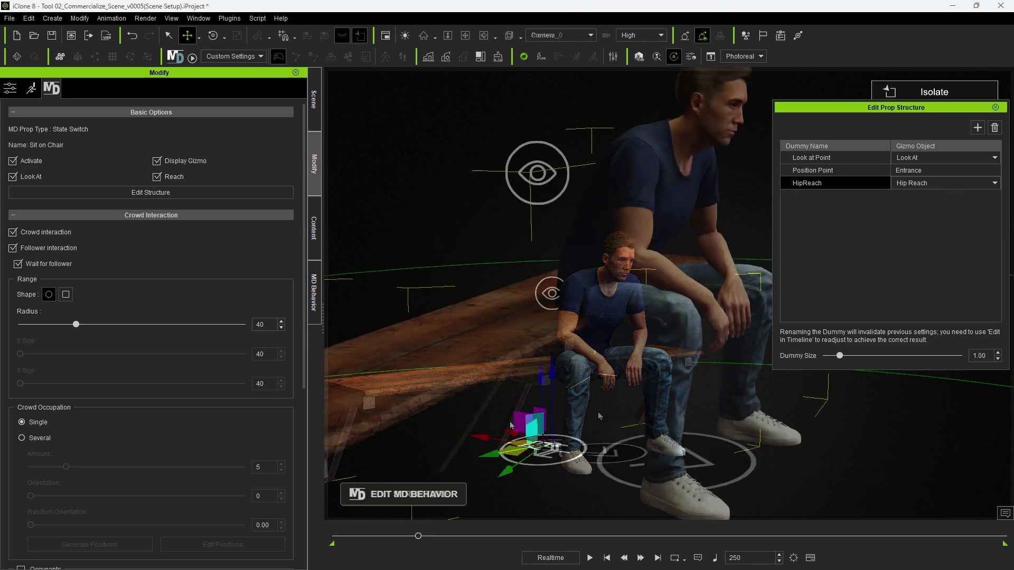
right_click_drag(566, 228, 588, 256)
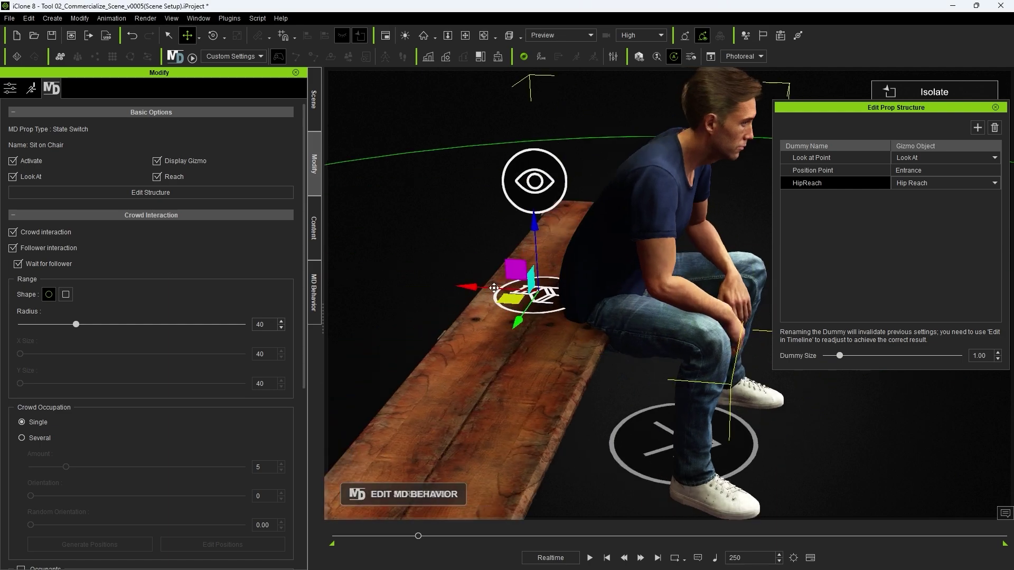
left_click_drag(481, 291, 545, 320)
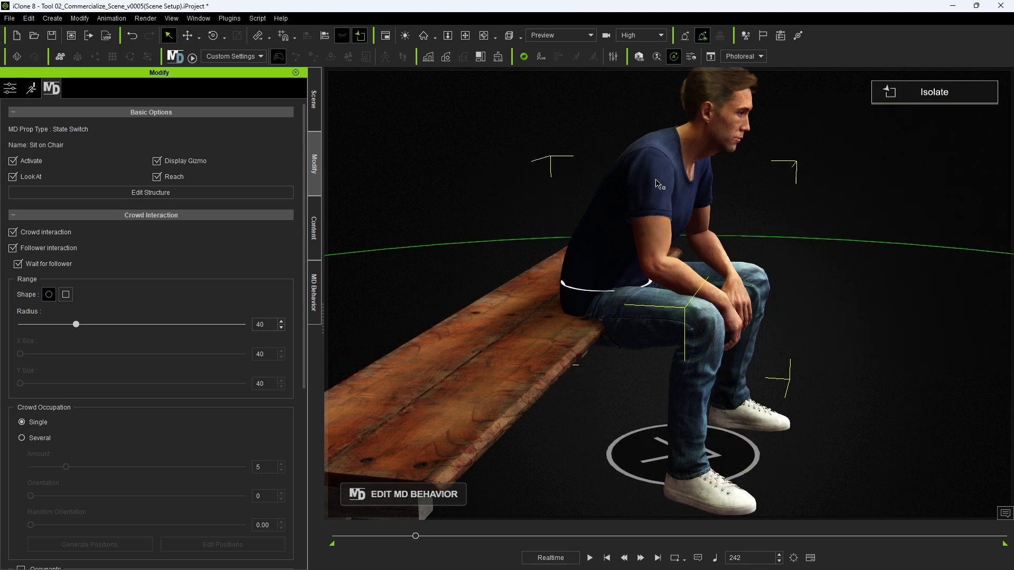
Start editing the reach targets of the seated male character.
left_click(650, 138)
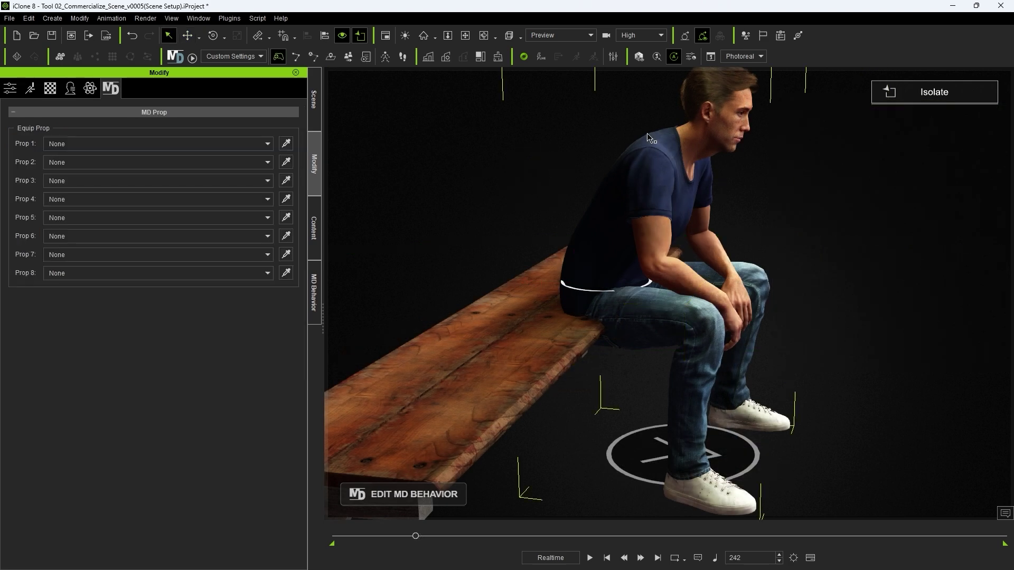
left_click(31, 93)
left_click(201, 227)
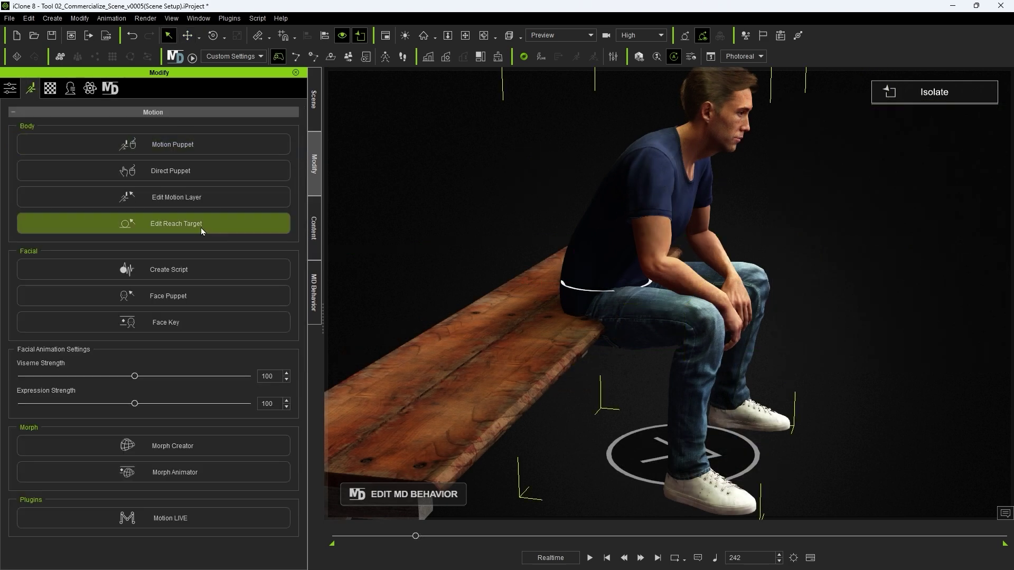
left_click(185, 228)
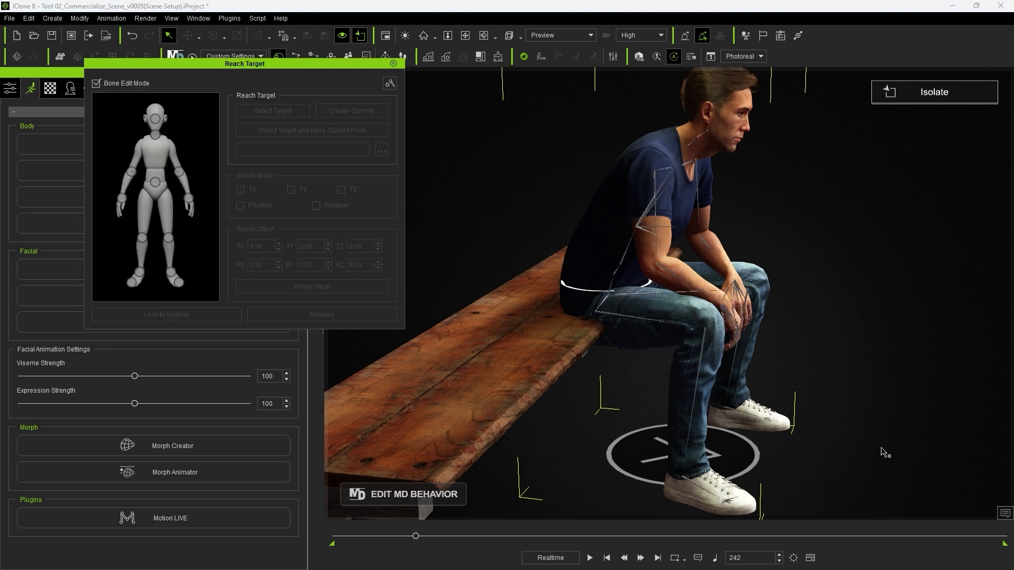
Show the male character's Reach track in the timeline and expand it to its individual body-part tracks.
left_click(810, 557)
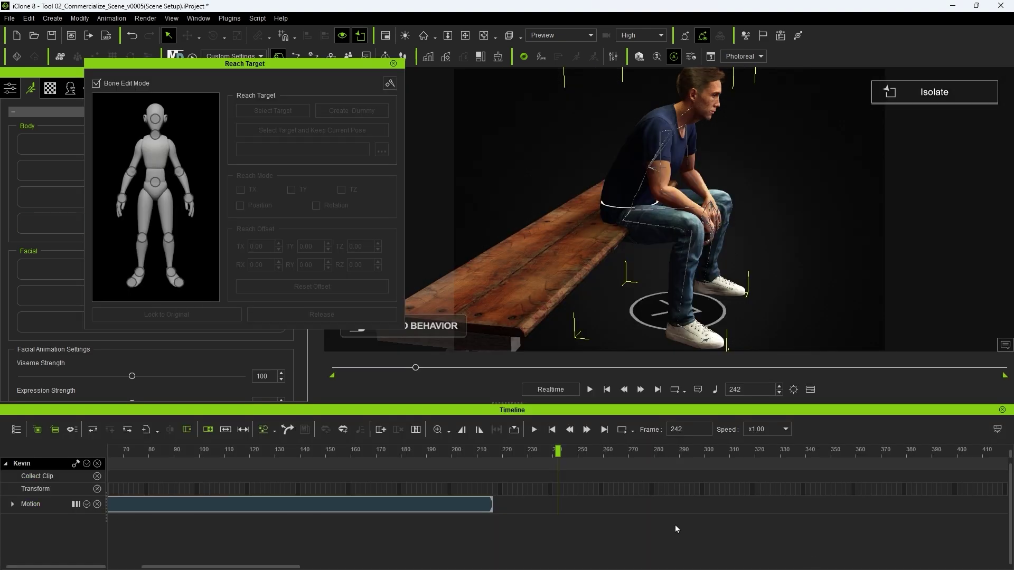
left_click(86, 464)
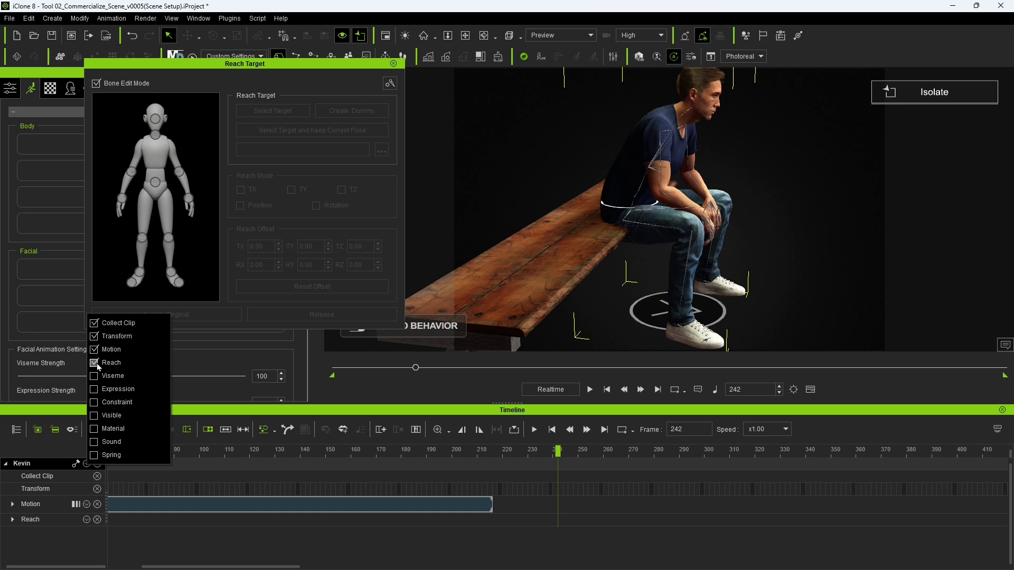
left_click(86, 520)
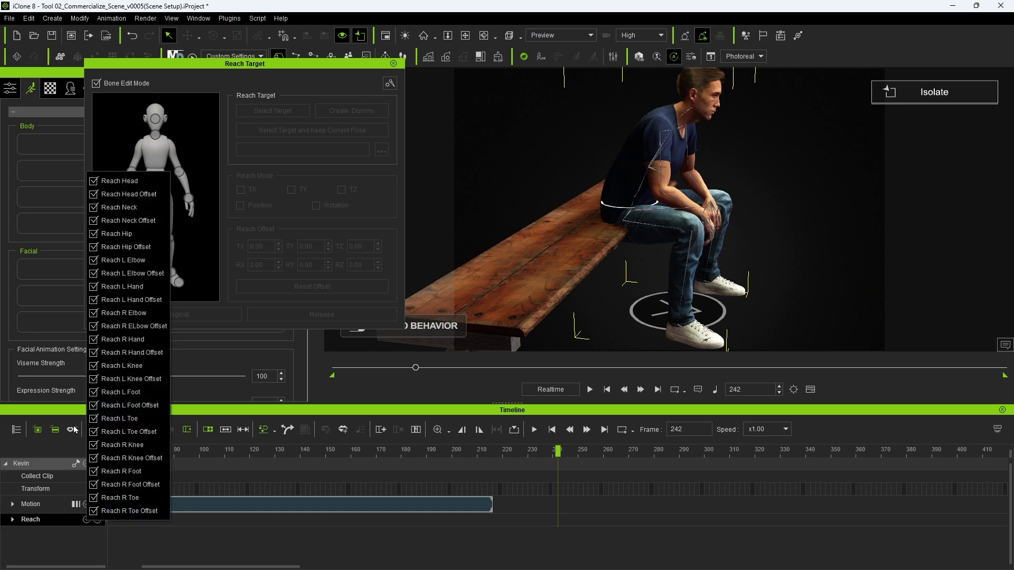
left_click(67, 544)
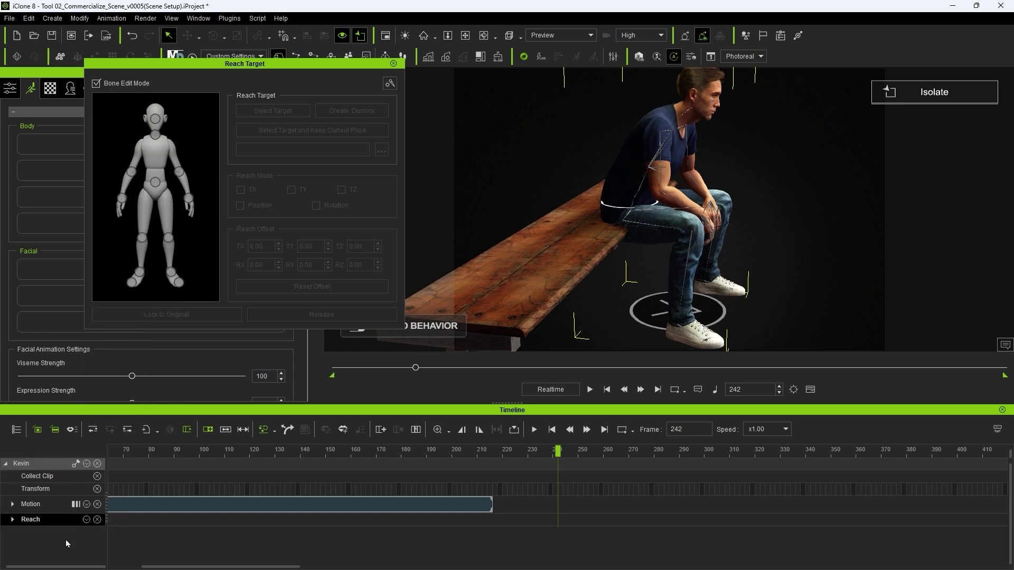
left_click(13, 519)
At frame 134, make the character's hip reach the Bench_Bus Stop prop while keeping the current pose.
left_click_drag(254, 467, 285, 472)
scroll(635, 309, "up", 5)
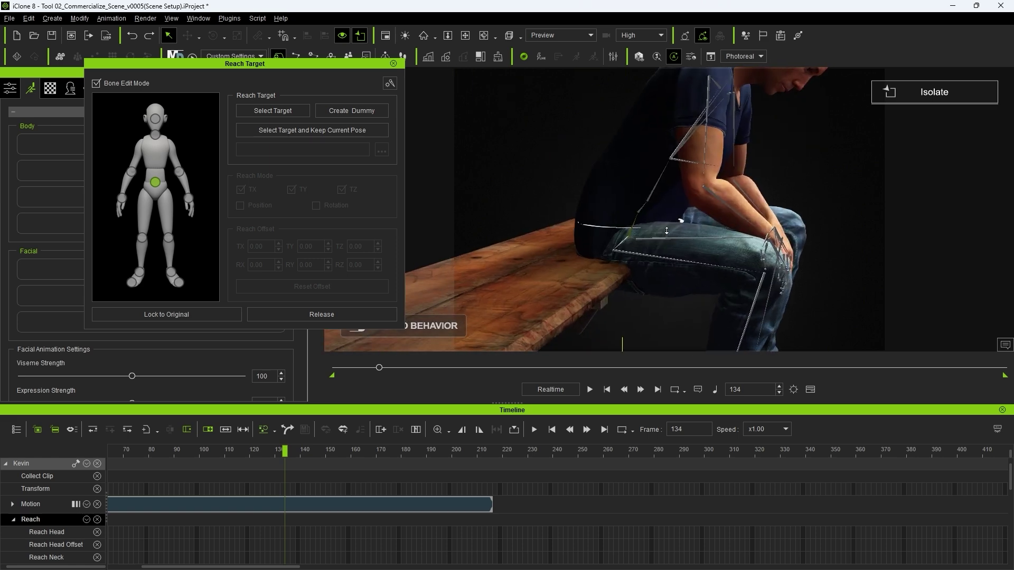
left_click(265, 132)
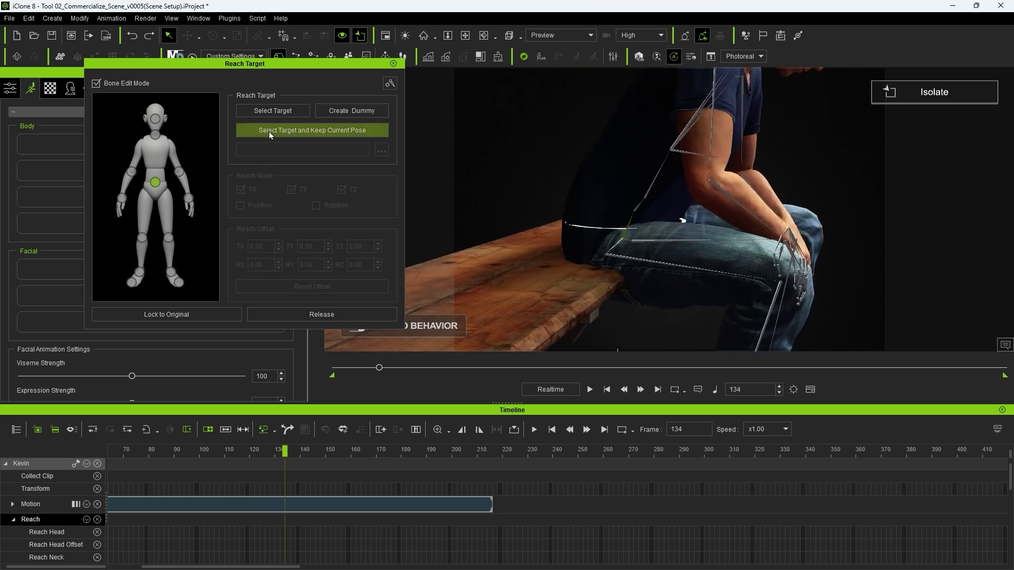
left_click(509, 313)
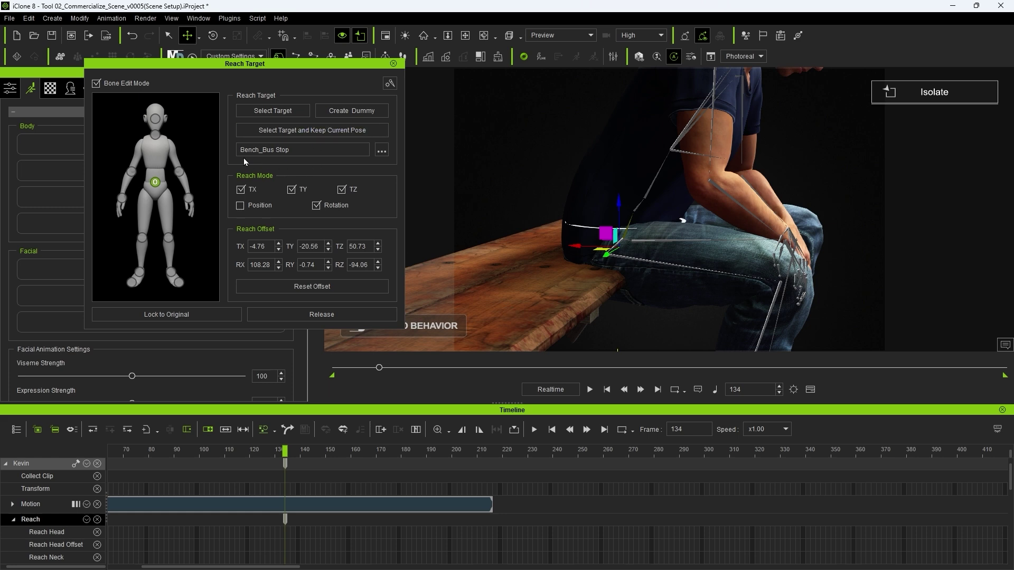
Redirect the hip's reach target to the HipReach sub-node of Sit on Chair with Maintain Offset on.
left_click(381, 152)
left_click(450, 150)
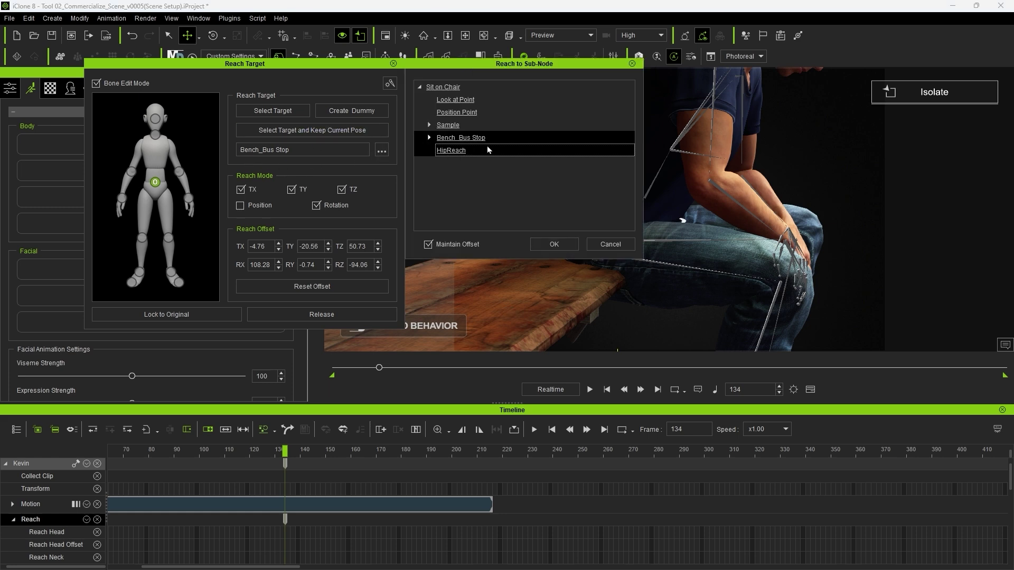
left_click(554, 245)
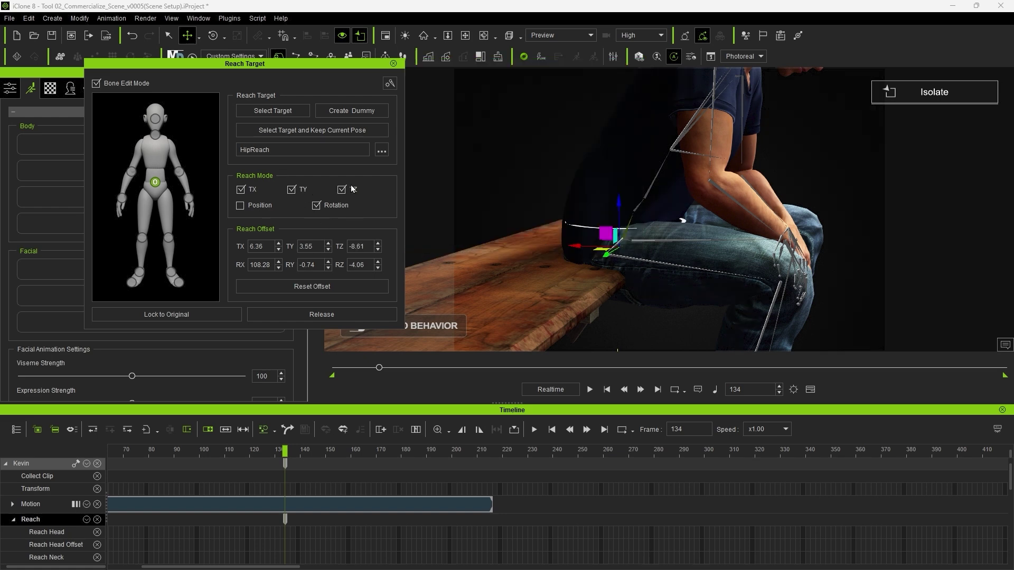
Examine the Reach Hip and Reach Hip Offset keys in the timeline and scrub back to the earlier frames.
scroll(306, 539, "down", 3)
left_click(70, 488)
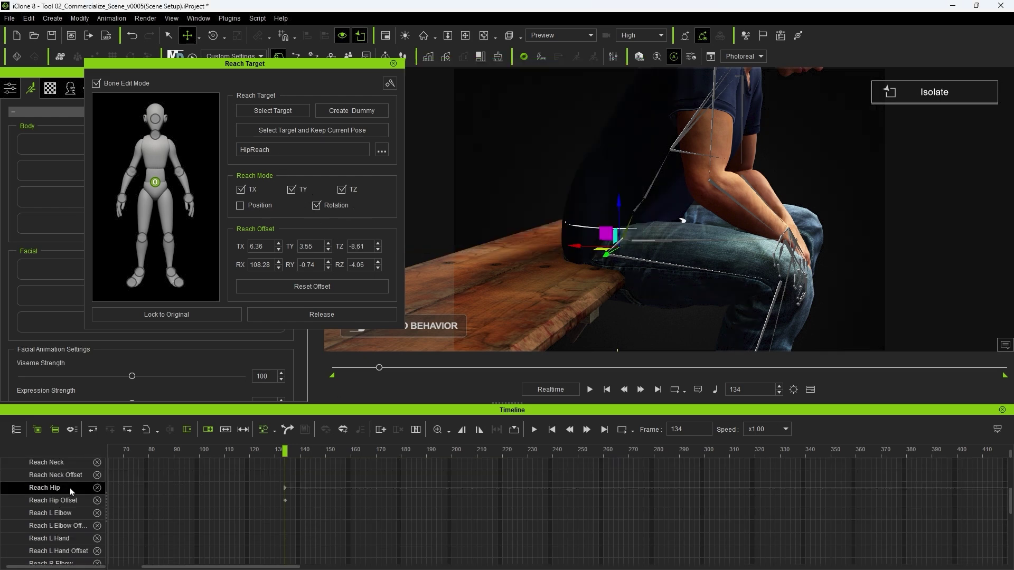
left_click(285, 500)
left_click(284, 488)
left_click_drag(206, 451, 201, 473)
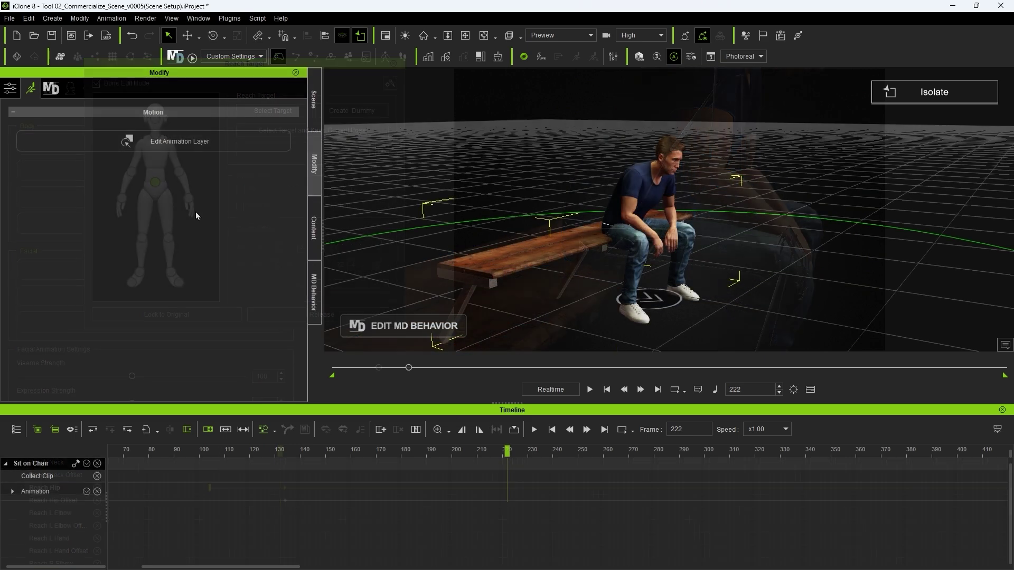
Add two dummies named Feet Reach L and Feet Reach R to the Sit on Chair prop structure, both with the Hand Reach gizmo.
left_click(57, 93)
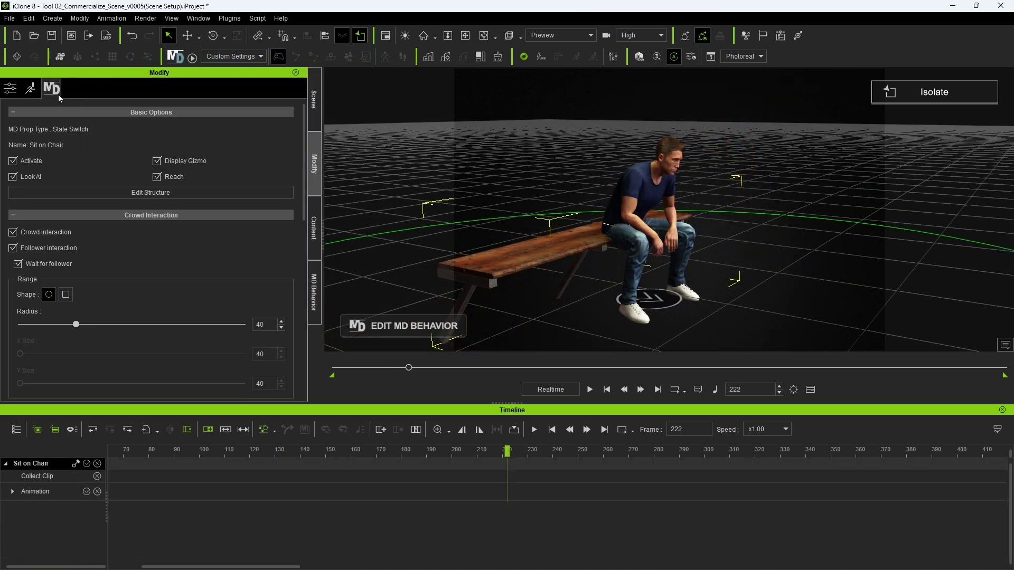
left_click(95, 193)
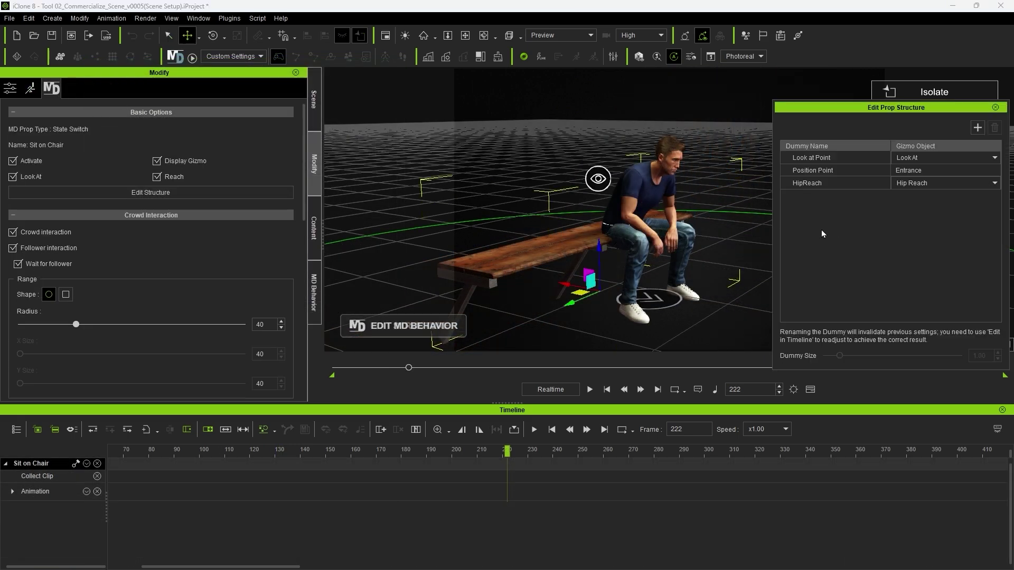
left_click(977, 128)
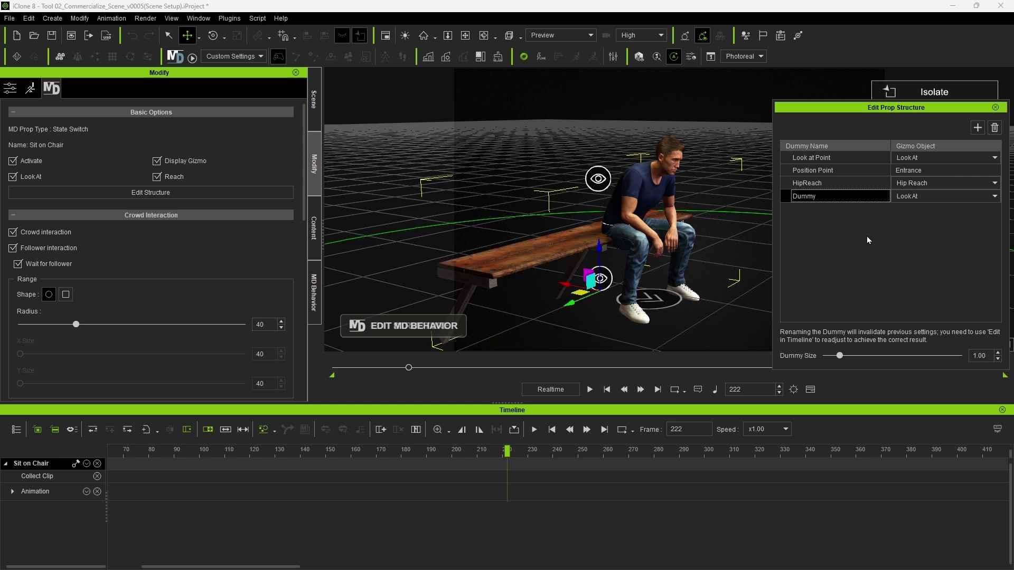
double_click(824, 202)
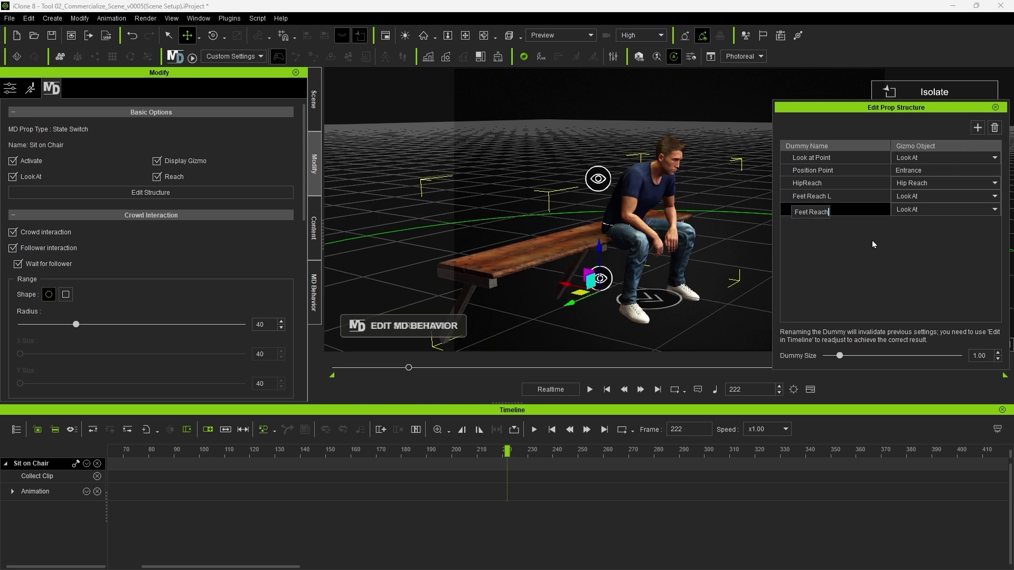
left_click(924, 196)
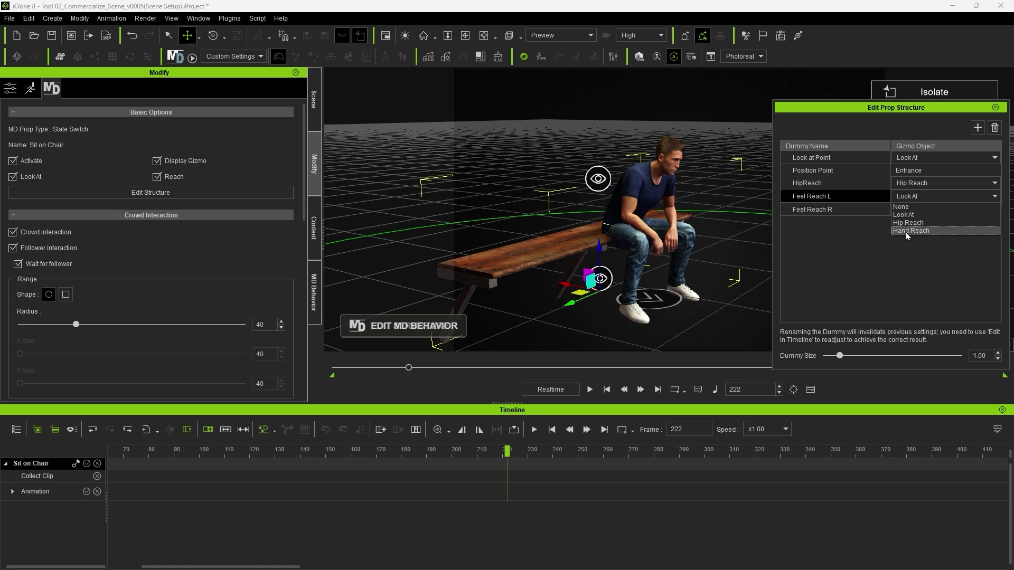
left_click(905, 231)
left_click(922, 210)
left_click(916, 244)
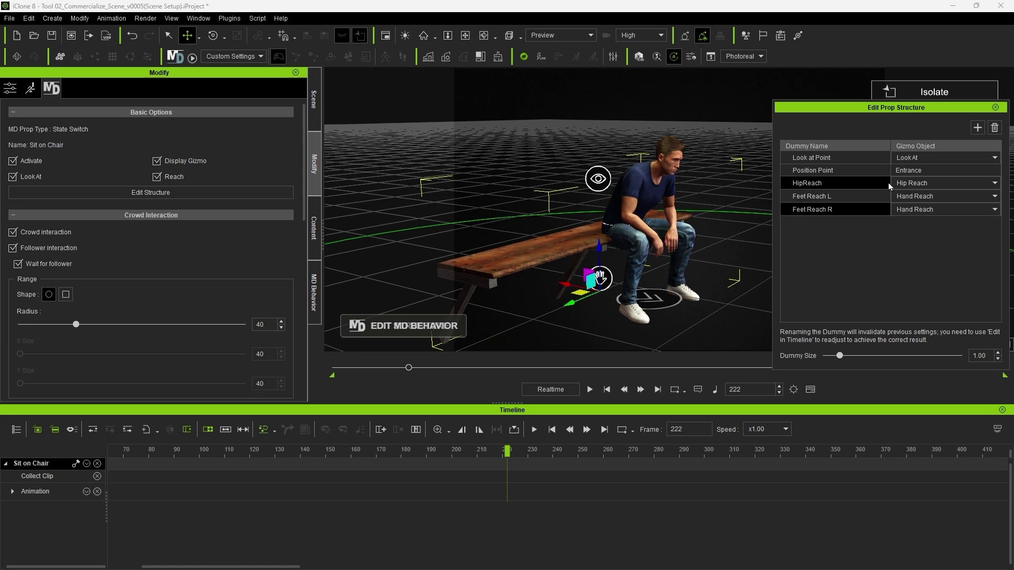
Move the Feet Reach L dummy under the character's left foot at frame 80.
left_click(833, 197)
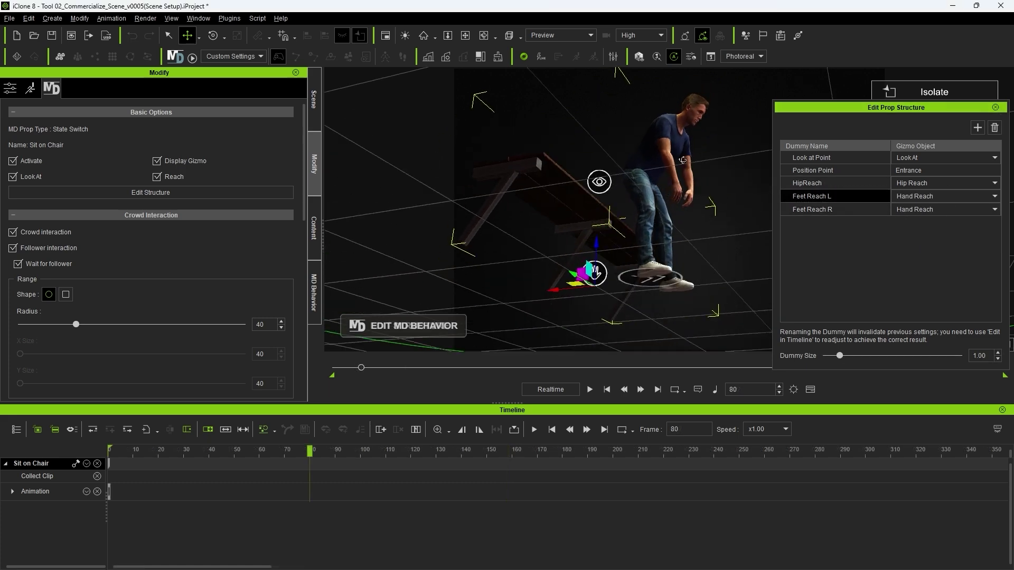
scroll(676, 226, "up", 4)
middle_click_drag(645, 322, 623, 252)
left_click_drag(517, 237, 628, 253)
middle_click_drag(628, 255, 558, 248)
scroll(654, 209, "up", 4)
scroll(639, 211, "down", 5)
scroll(600, 268, "up", 4)
scroll(665, 243, "down", 4)
Place the Feet Reach R dummy at the character's right foot and close the prop structure editor.
left_click(815, 212)
scroll(558, 247, "up", 5)
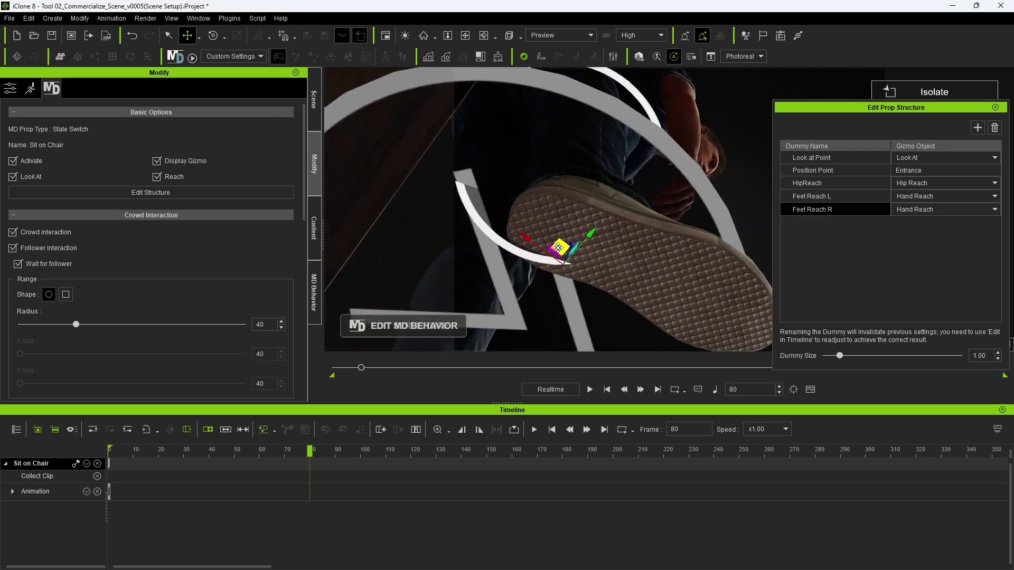
right_click_drag(558, 247, 604, 280)
scroll(603, 280, "down", 5)
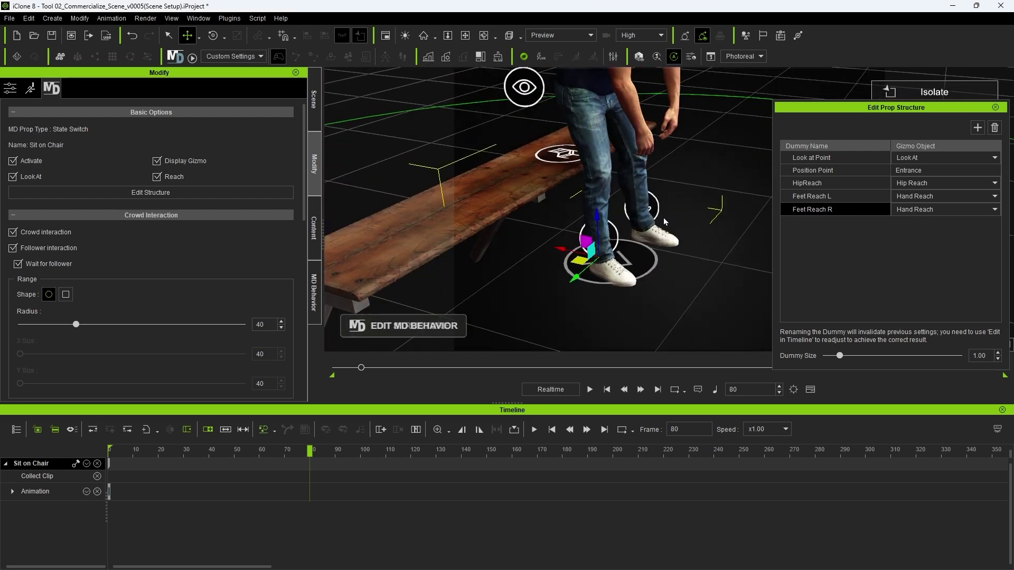
left_click(995, 107)
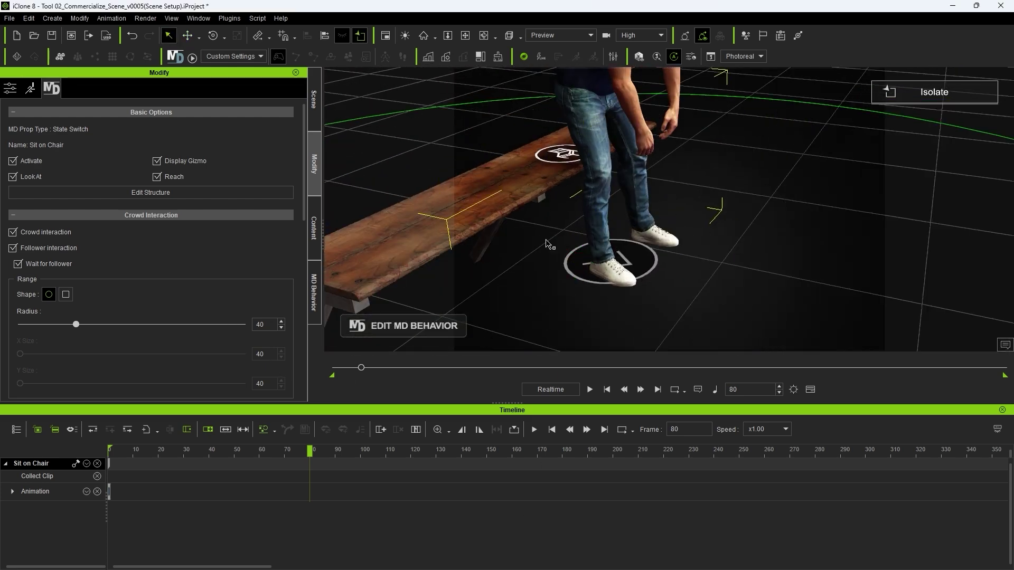
Link the character's left foot to the Feet Reach L dummy at frame 80, keeping the current pose, and select its Reach L Foot track.
left_click(600, 158)
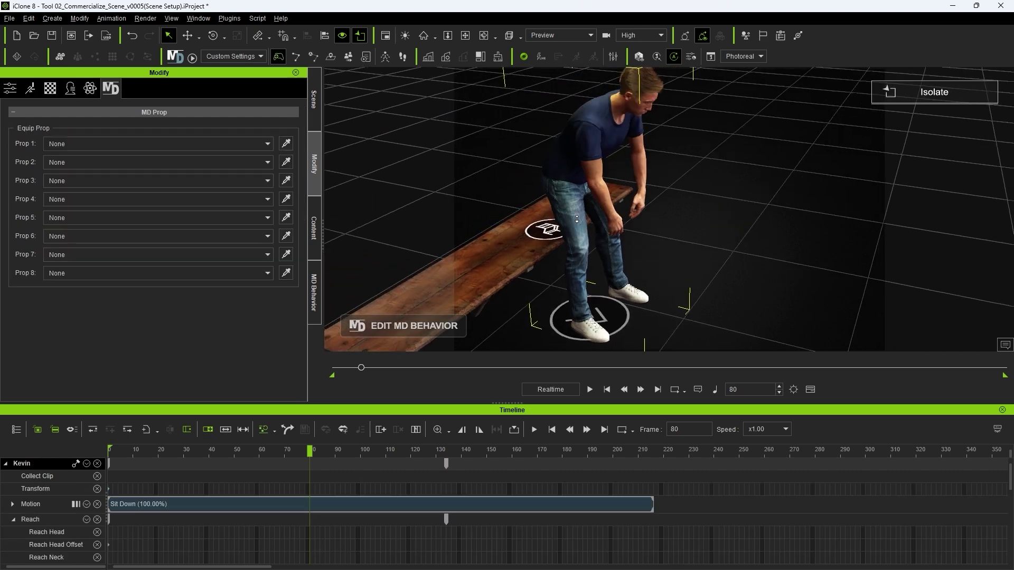
left_click(30, 93)
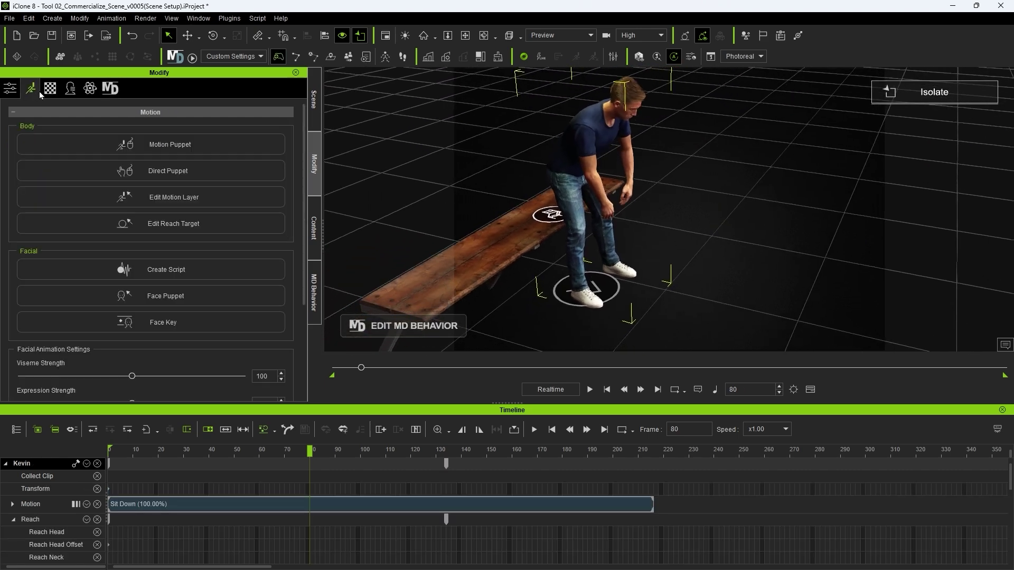
left_click(182, 232)
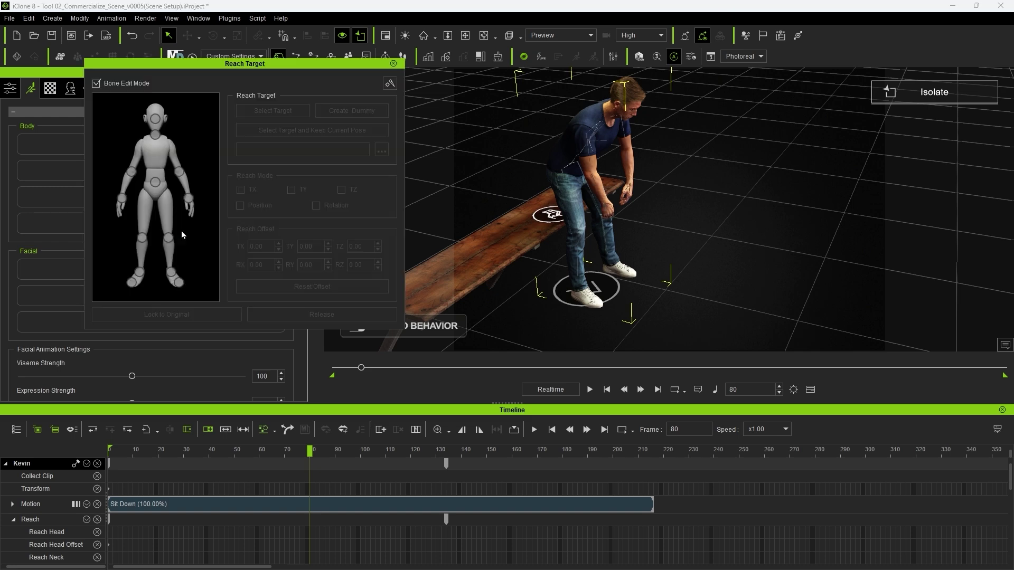
left_click(171, 273)
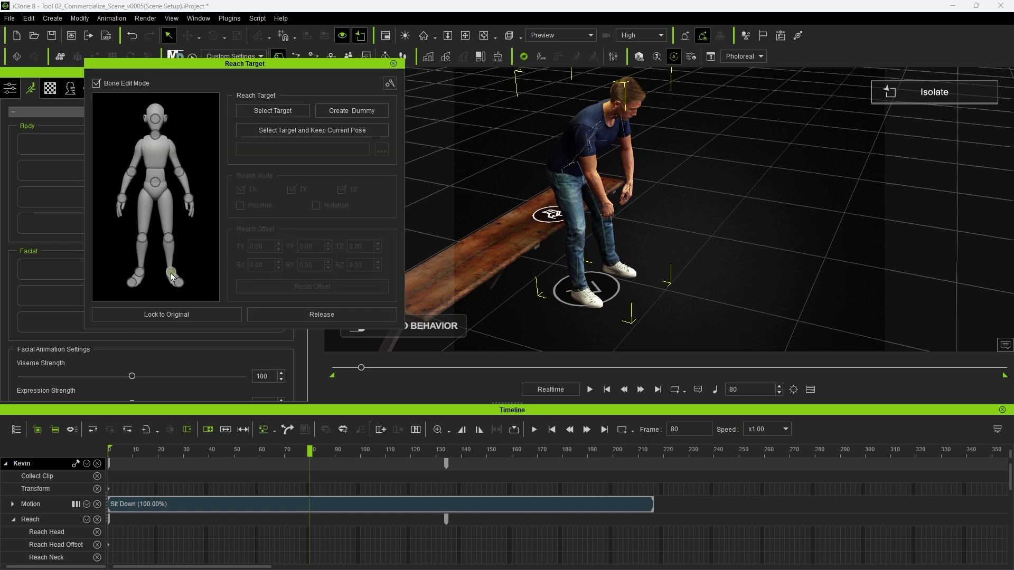
left_click(270, 135)
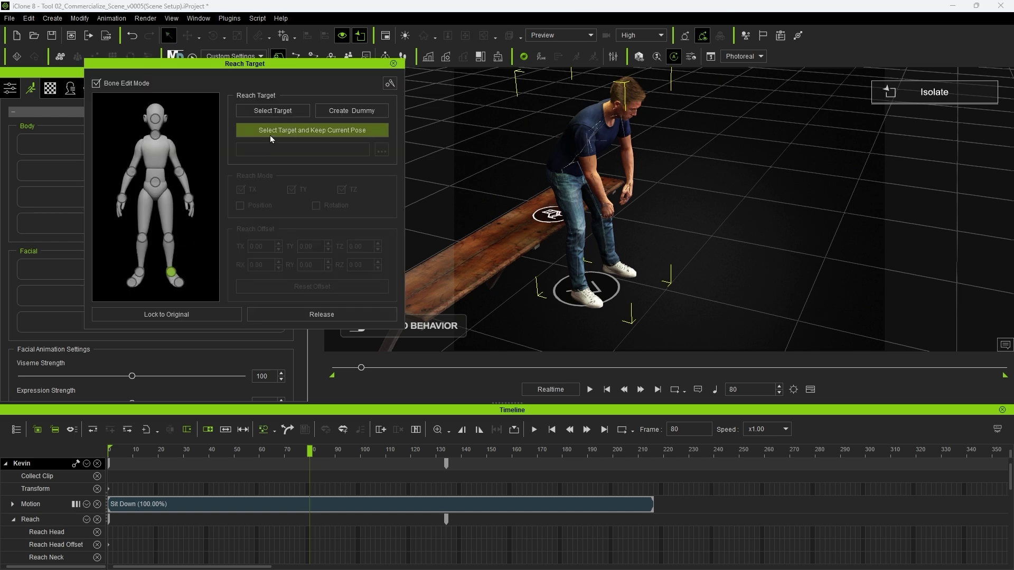
left_click(495, 258)
left_click(382, 151)
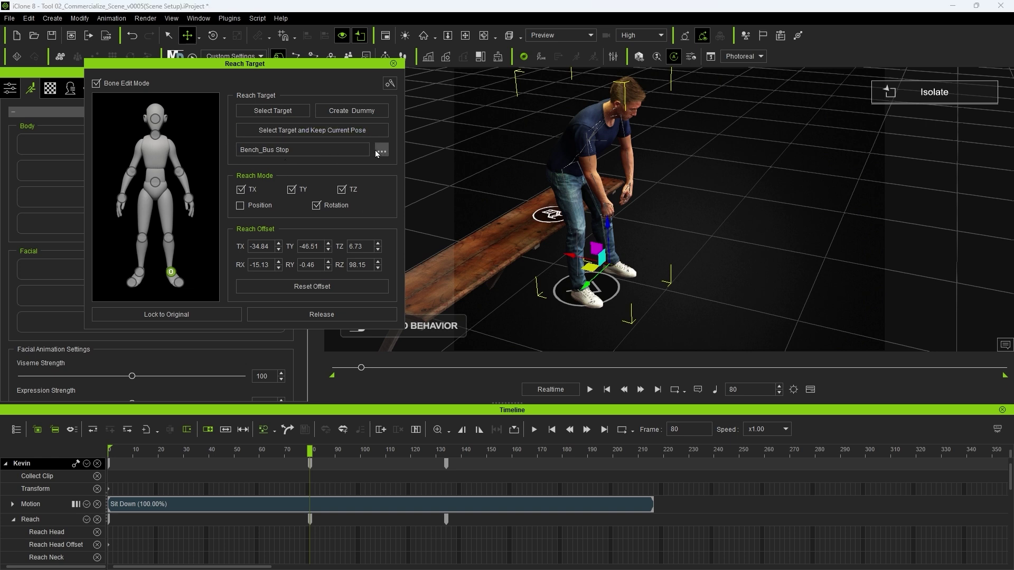
left_click(470, 168)
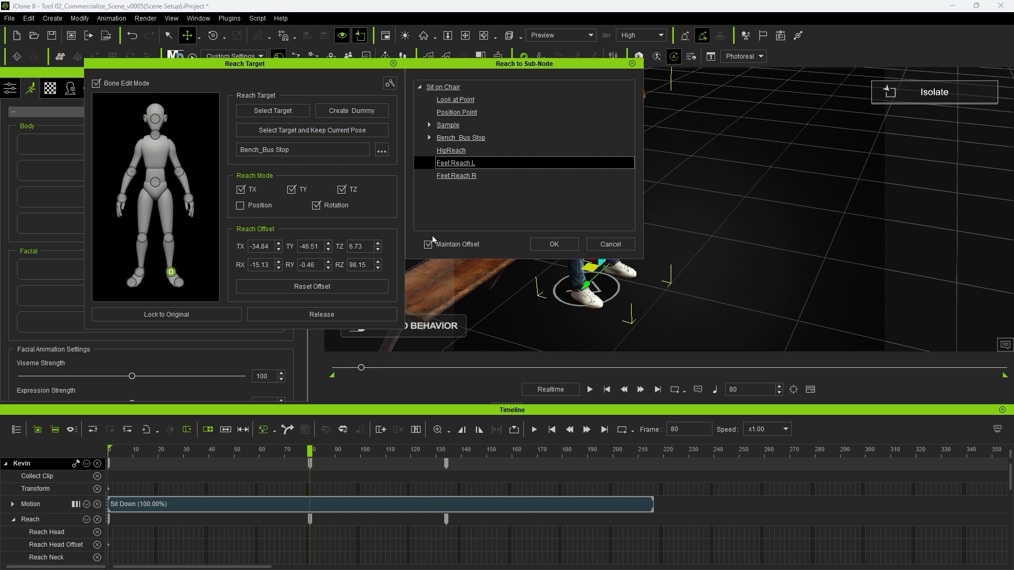
left_click(542, 245)
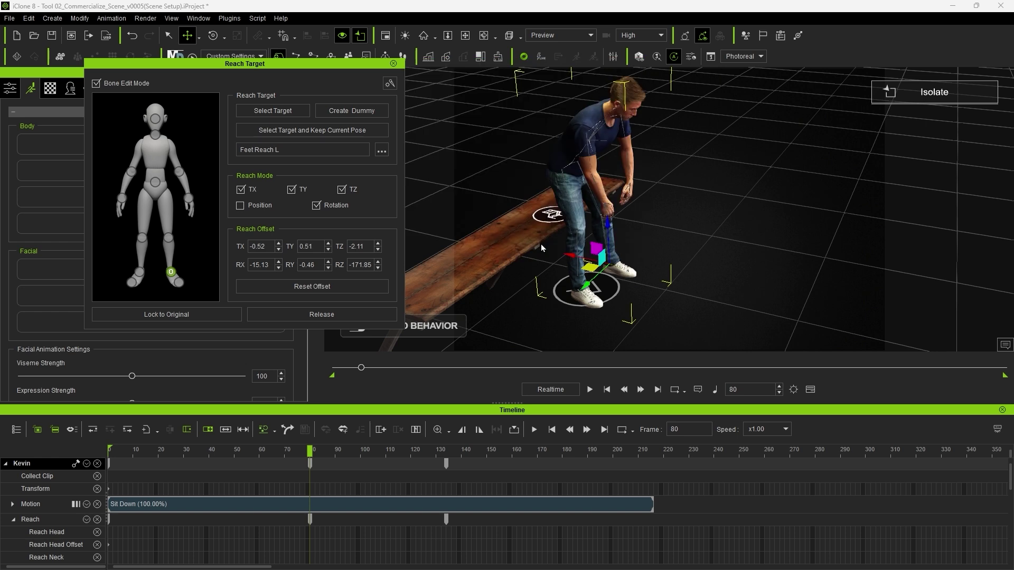
scroll(312, 512, "down", 5)
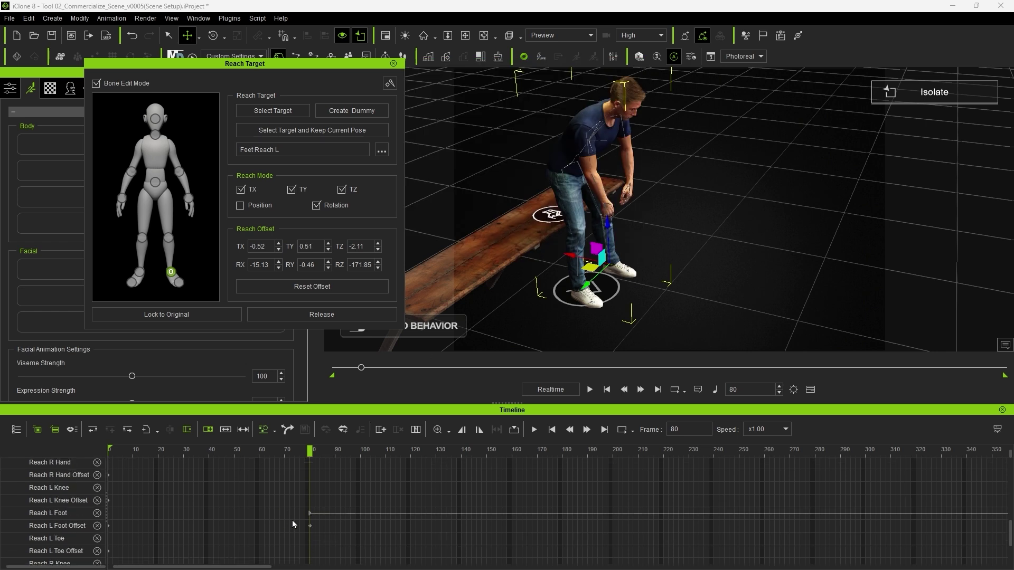
left_click(54, 513)
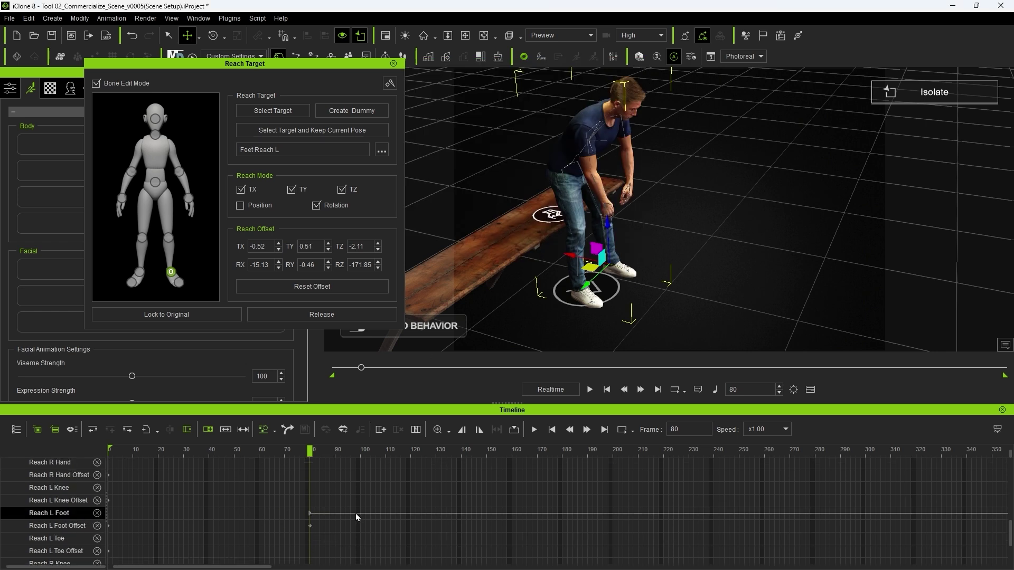
Link the character's right foot to the Feet Reach R dummy at frame 80, keeping the current pose, and close the reach settings.
left_click(136, 271)
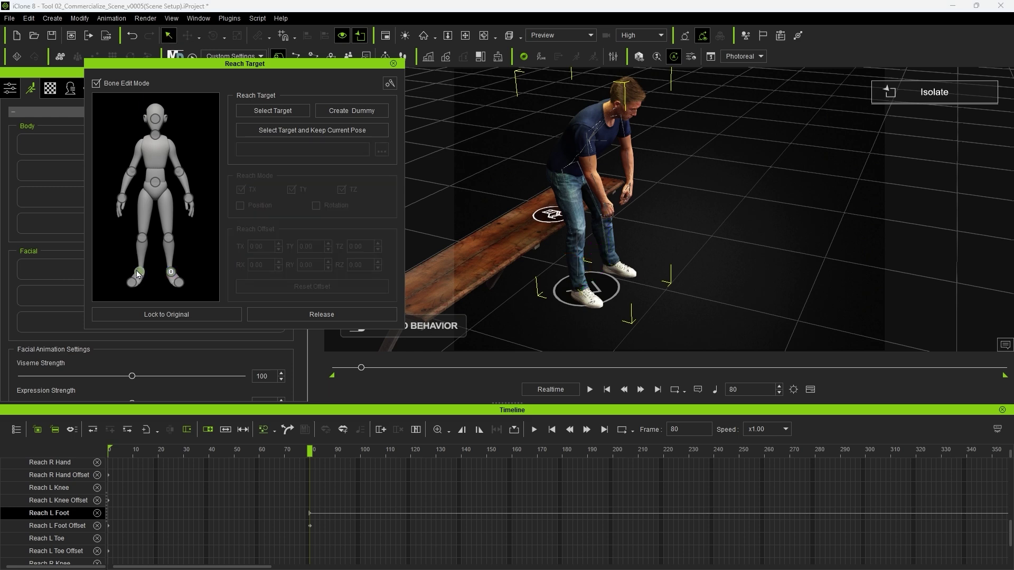
left_click(312, 130)
left_click(521, 244)
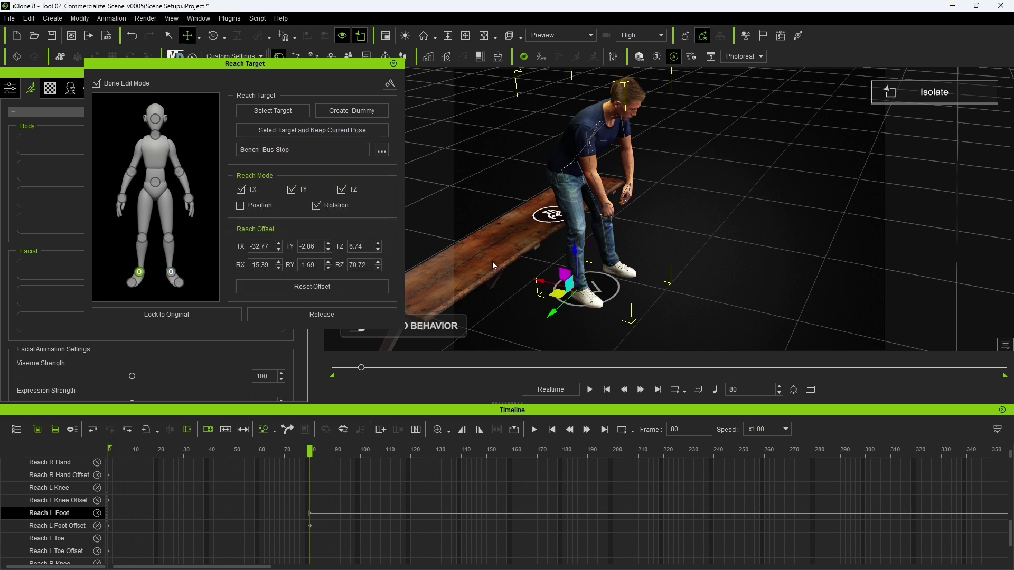
left_click(382, 153)
left_click(467, 176)
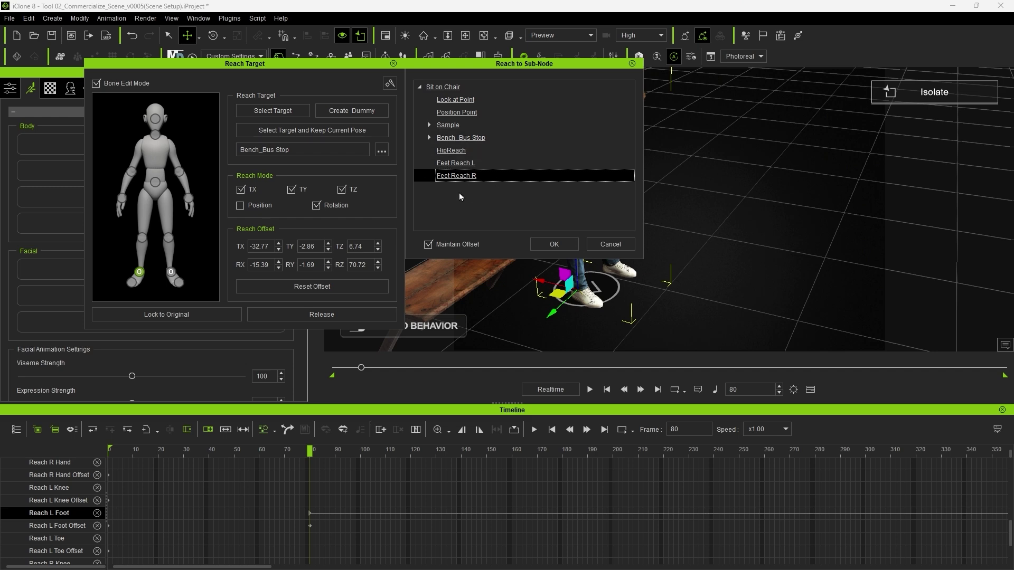
left_click(562, 246)
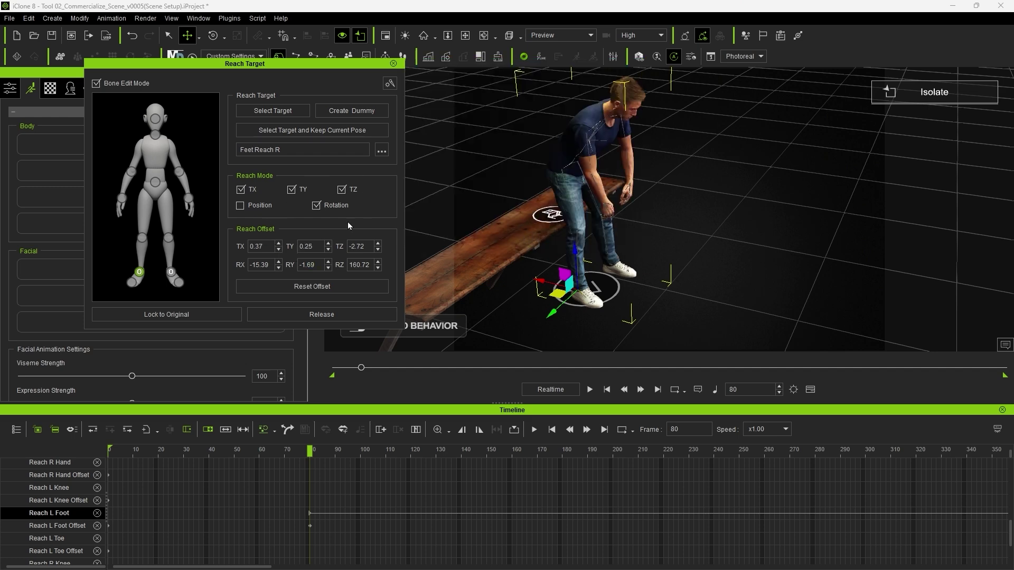
left_click(393, 63)
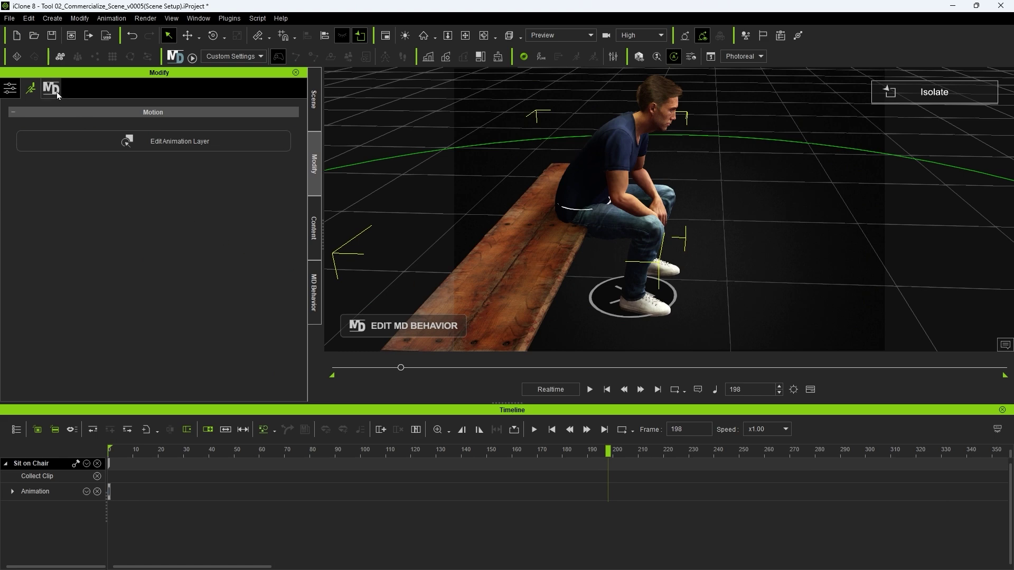
Raise the HipReach dummy of the Sit on Chair prop structure at frame 132 and scrub the sit-down motion.
left_click(55, 92)
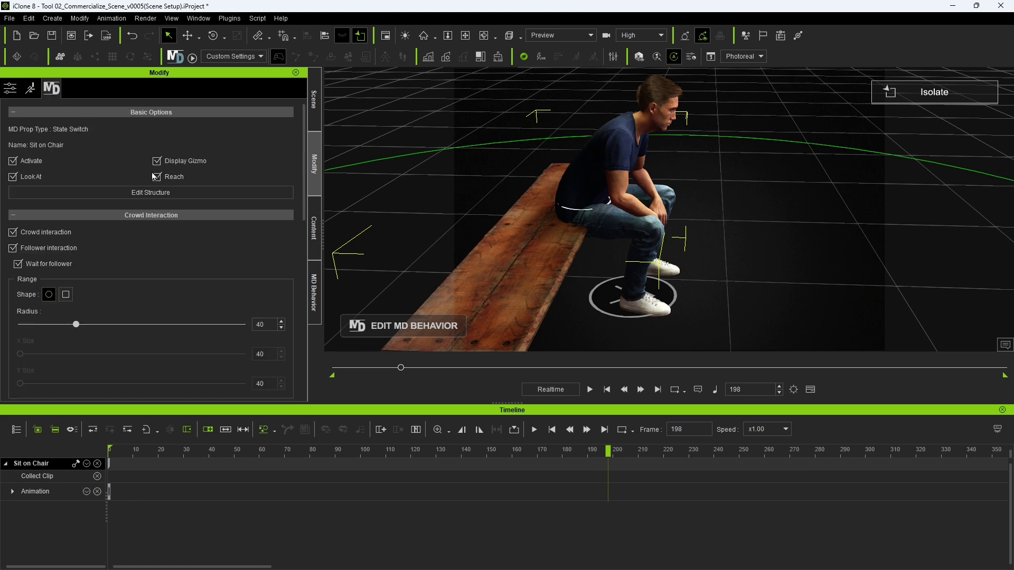
left_click(153, 192)
left_click(819, 185)
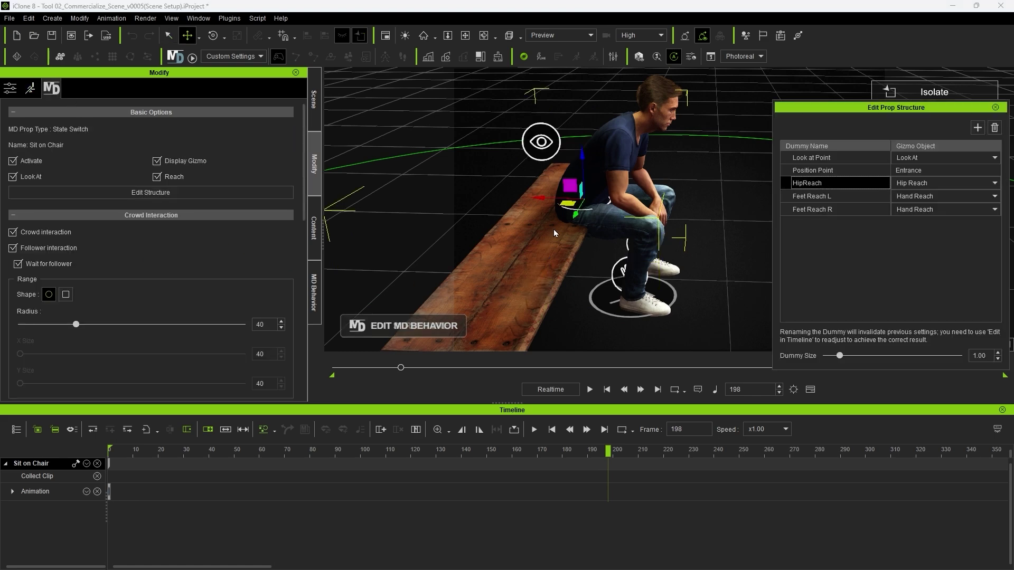
left_click_drag(313, 450, 444, 471)
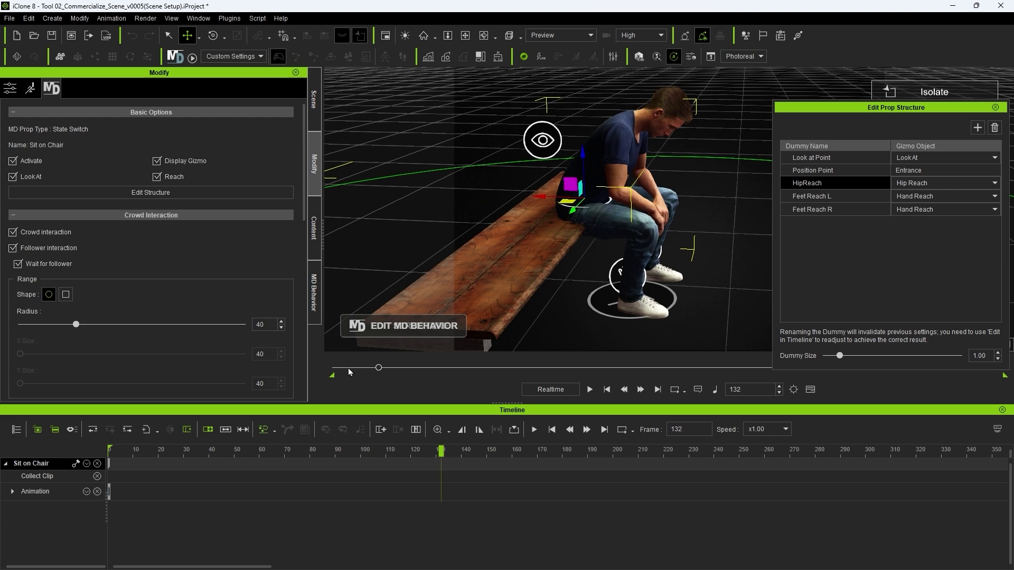
left_click_drag(584, 151, 584, 130)
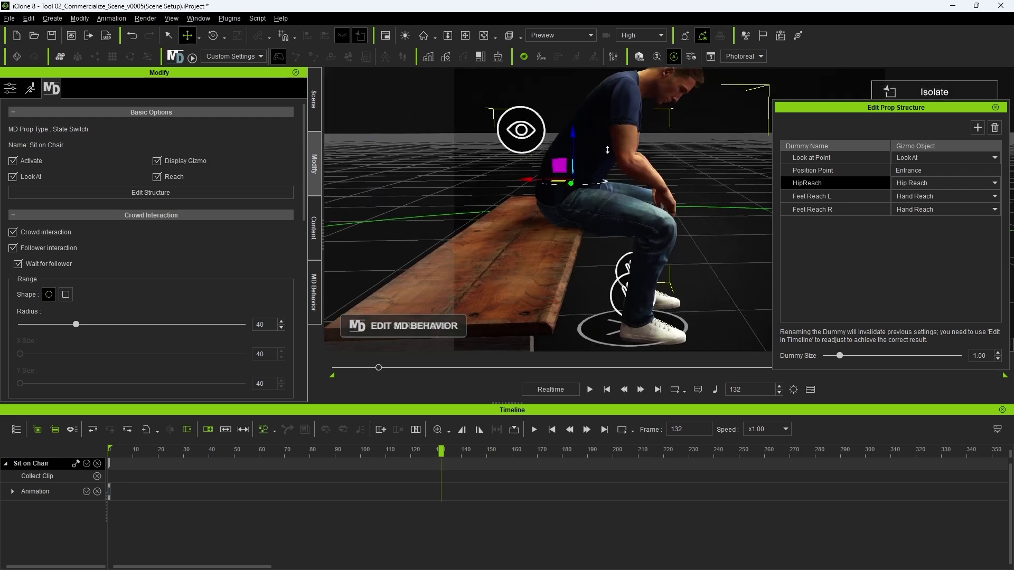
left_click_drag(569, 136, 568, 129)
left_click_drag(450, 473, 391, 476)
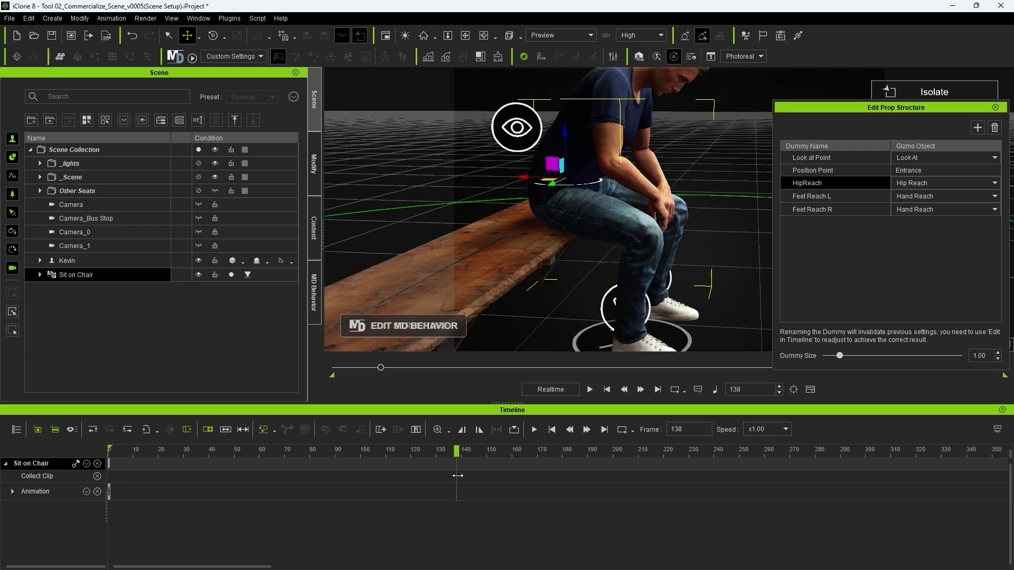
Move the character's Reach Hip key to frame 126 and extend its transition back to about frame 110.
left_click(654, 184)
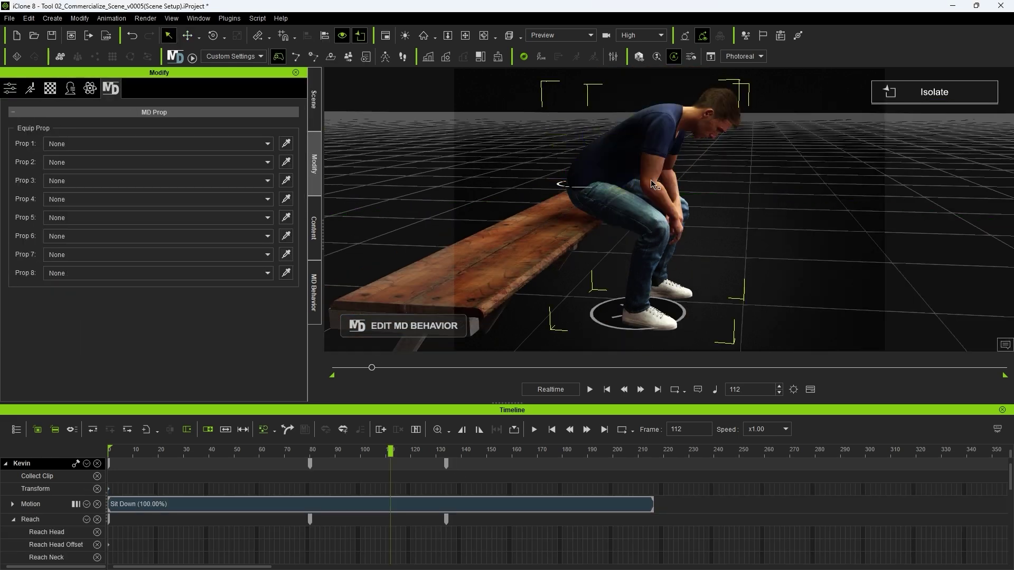
scroll(196, 542, "down", 2)
left_click(54, 520)
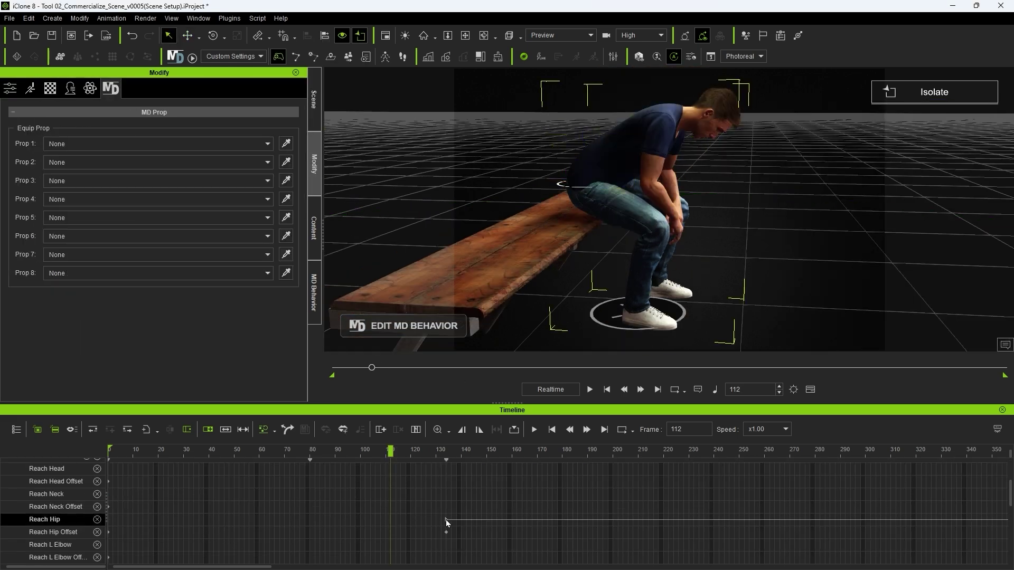
double_click(446, 519)
mouse_move(444, 452)
left_mouse_down()
mouse_move(370, 452)
mouse_move(429, 452)
left_mouse_up()
left_click_drag(439, 520, 366, 520)
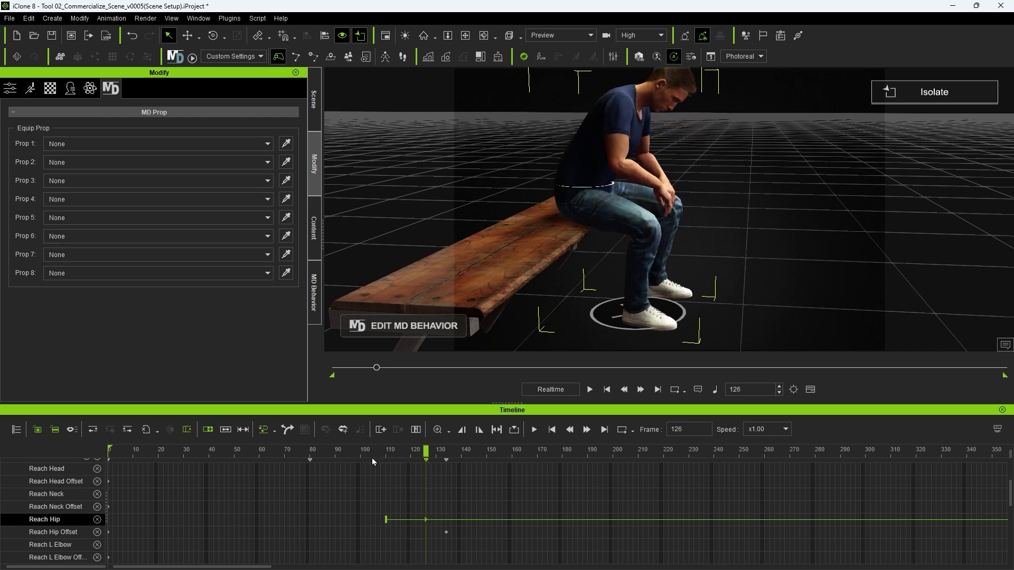
Move the Reach Hip Offset key to frame 126 and play back the sit-down motion.
left_click_drag(445, 532, 425, 531)
left_click_drag(426, 451, 344, 450)
key("space")
key("space")
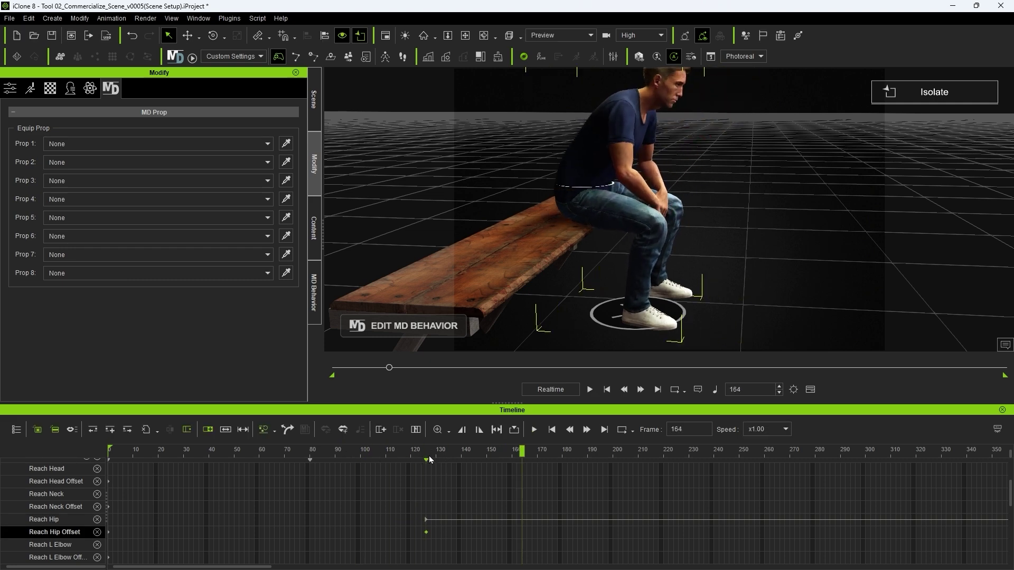
left_click_drag(428, 455, 437, 451)
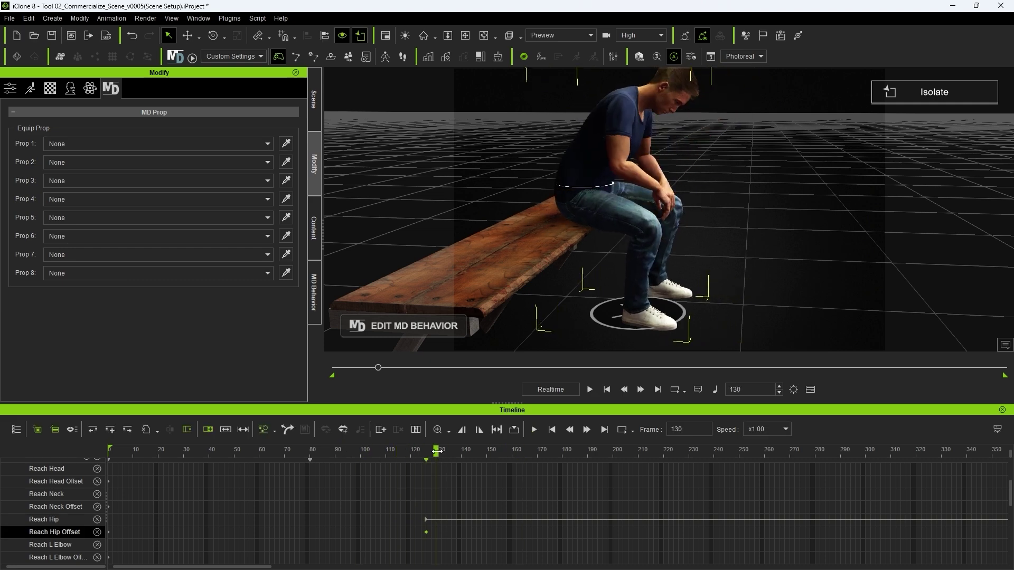
Turn off Rotation in the hip's reach target at frame 126 and scrub through the motion.
left_click(426, 520)
left_click(28, 90)
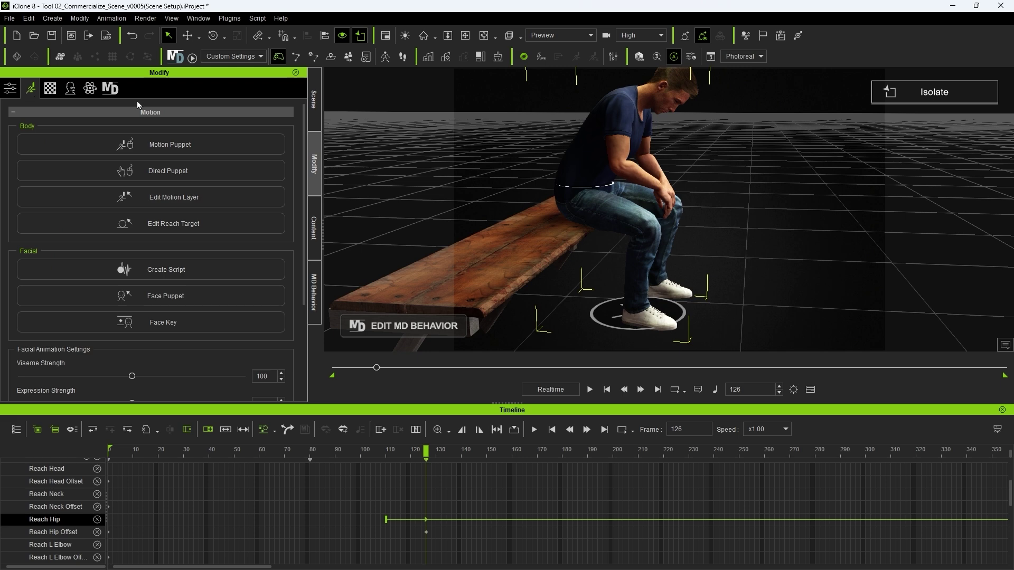
left_click(148, 224)
left_click(155, 183)
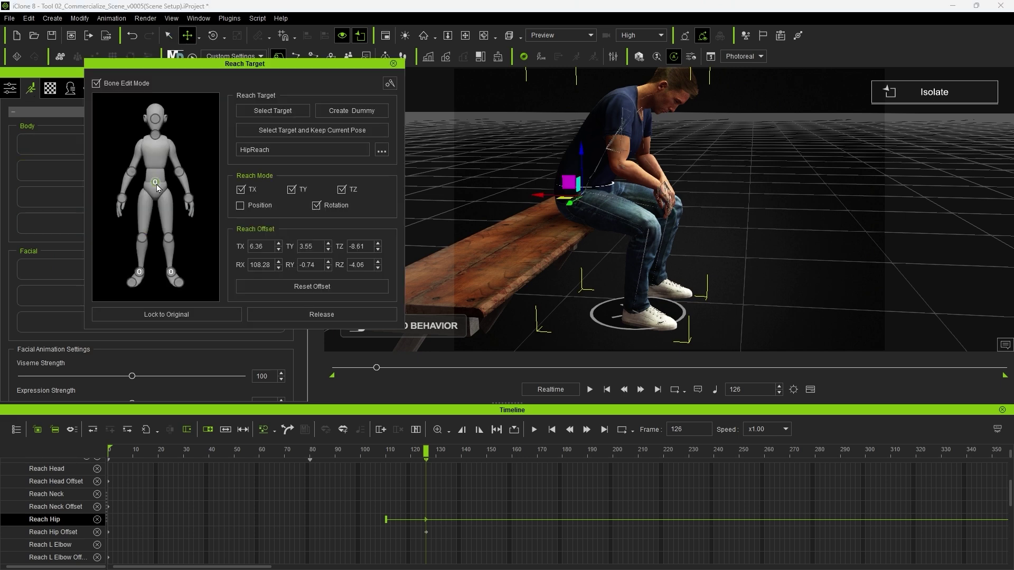
left_click(316, 205)
left_click_drag(380, 452, 584, 453)
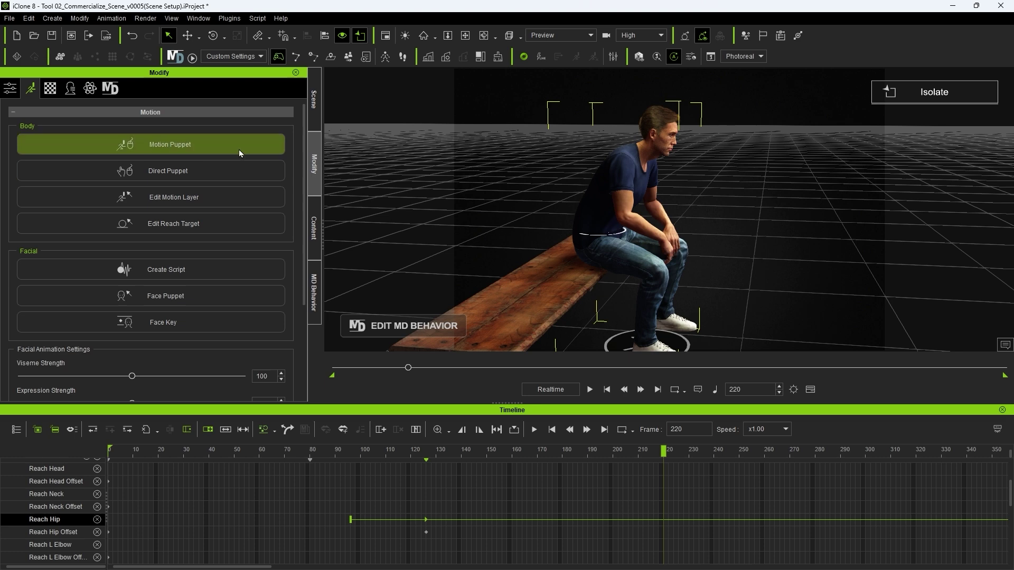
Set a motion layer key on the character at frame 117 and expand the Motion track to show it.
left_click(168, 205)
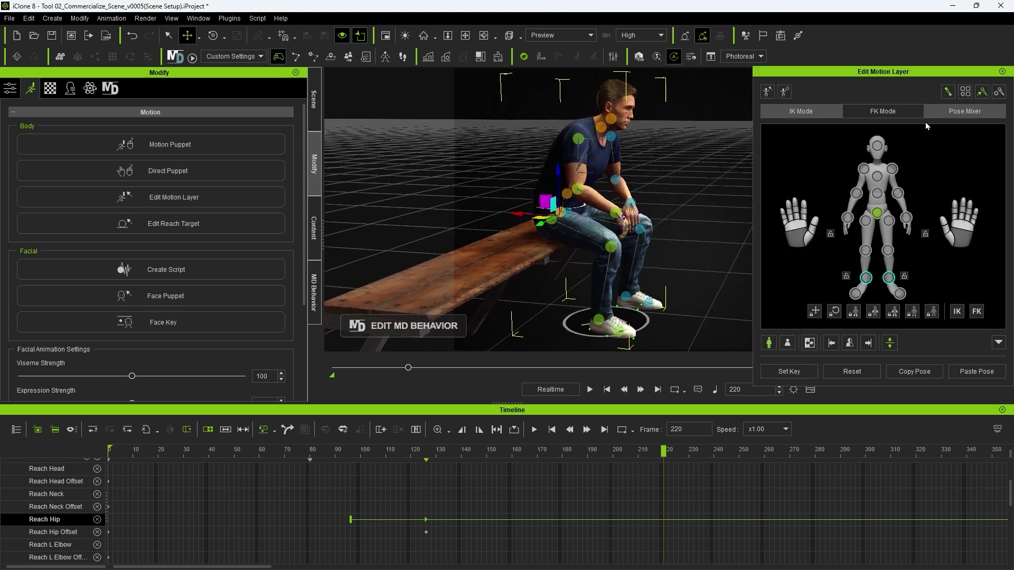
left_click_drag(665, 456, 404, 459)
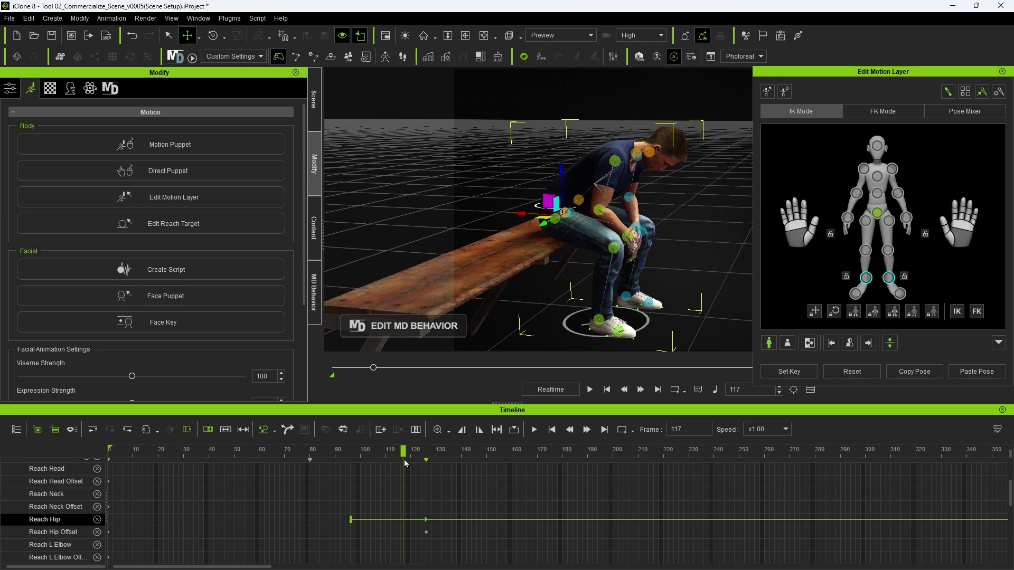
left_click(793, 375)
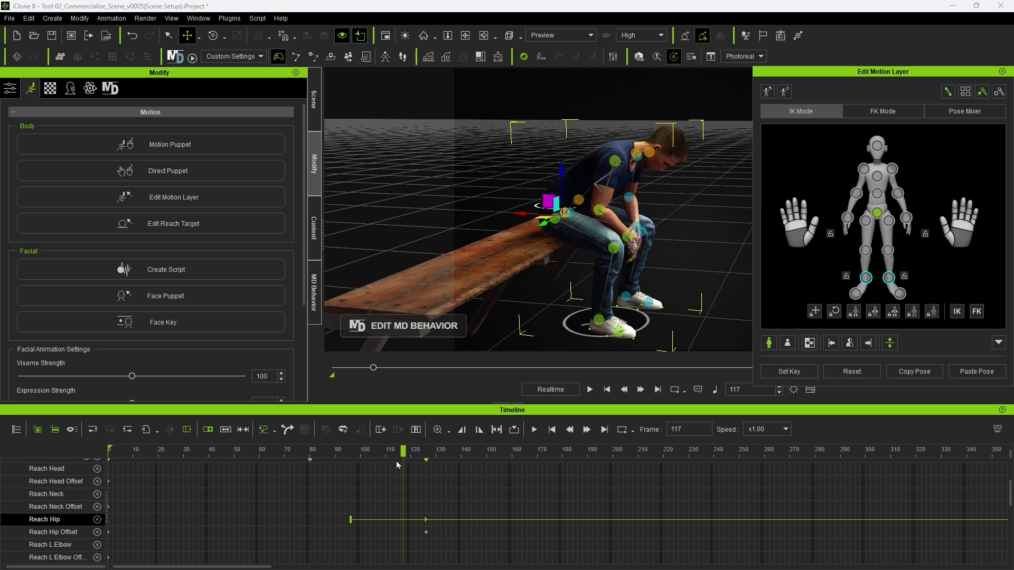
scroll(370, 483, "up", 3)
left_click(12, 503)
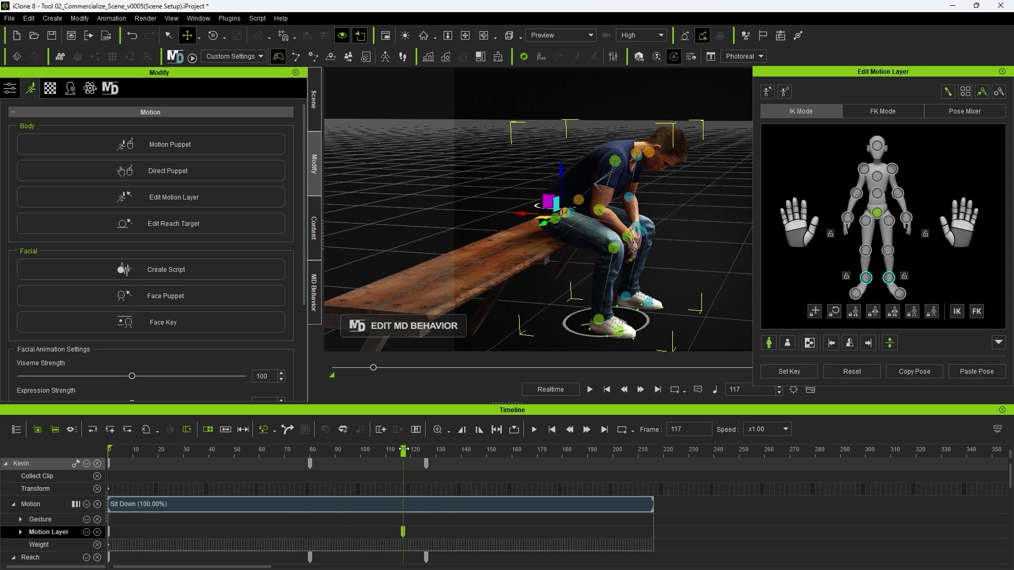
Rotate the hip in the motion layer at frame 149 so the seated character leans further forward.
left_click_drag(403, 448, 485, 455)
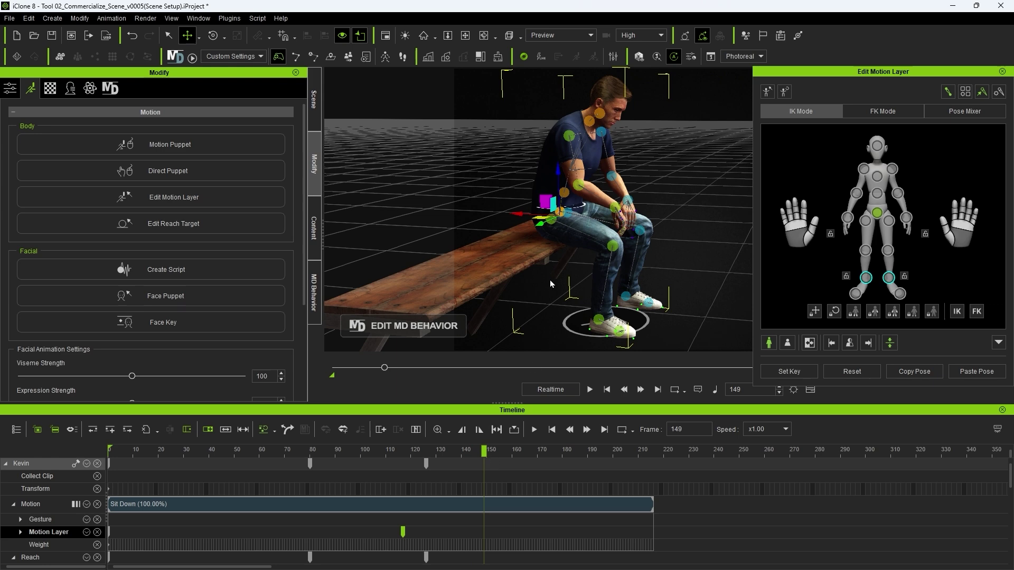
left_click(567, 205)
key("e")
left_click_drag(591, 199, 595, 207)
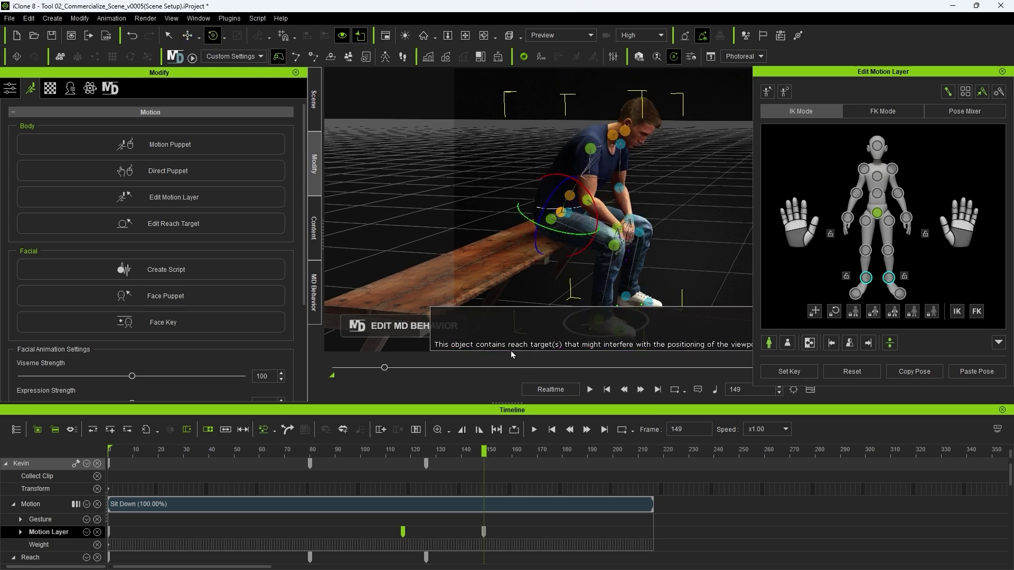
left_click_drag(839, 74, 820, 10)
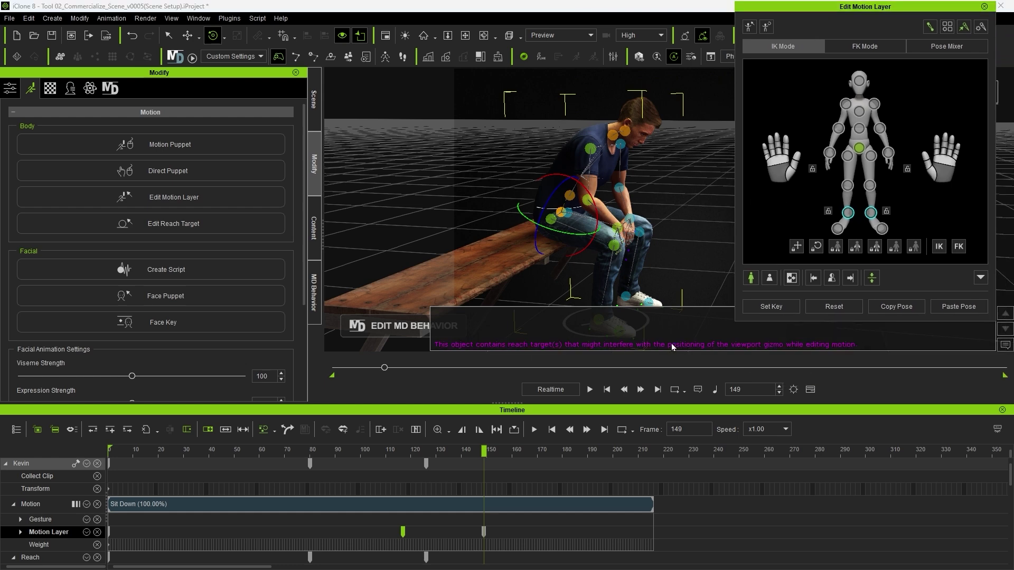
Review the Reach Hip key at frame 126 and the foot reach keys, and return to the motion layer key at frame 149.
scroll(494, 528, "down", 2)
scroll(494, 528, "down", 2)
left_click(426, 495)
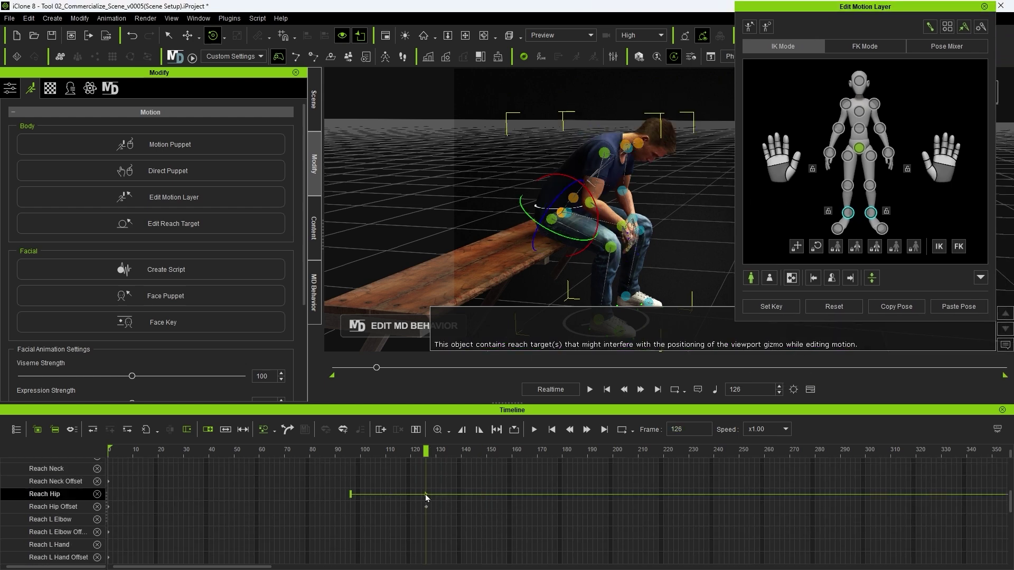
scroll(275, 504, "down", 5)
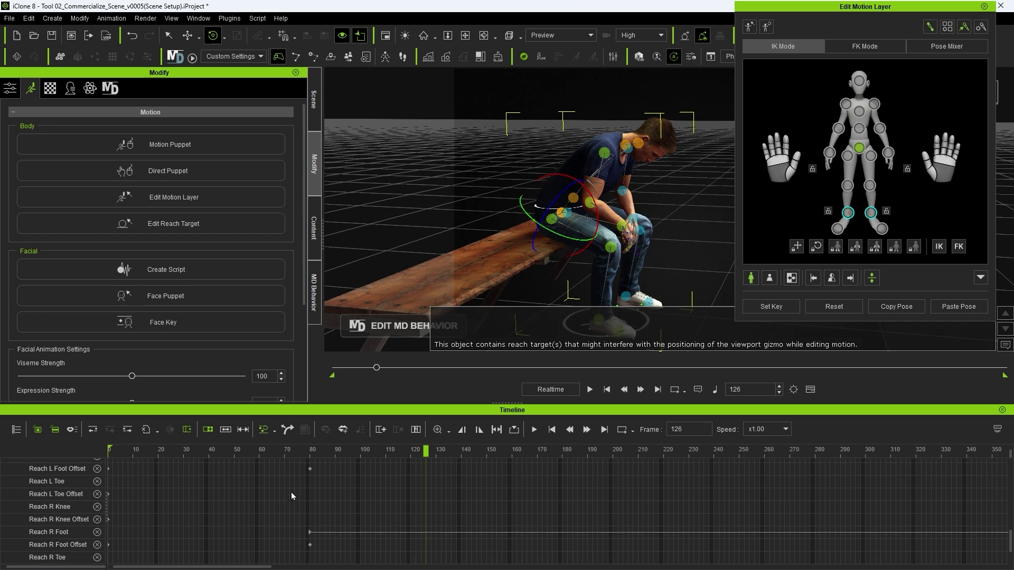
scroll(275, 504, "up", 5)
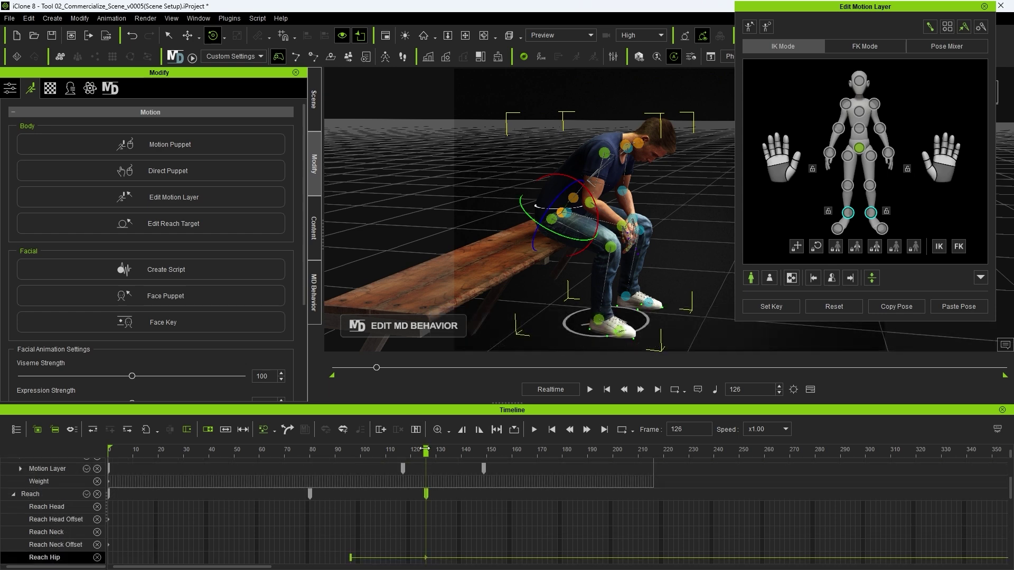
left_click(483, 469)
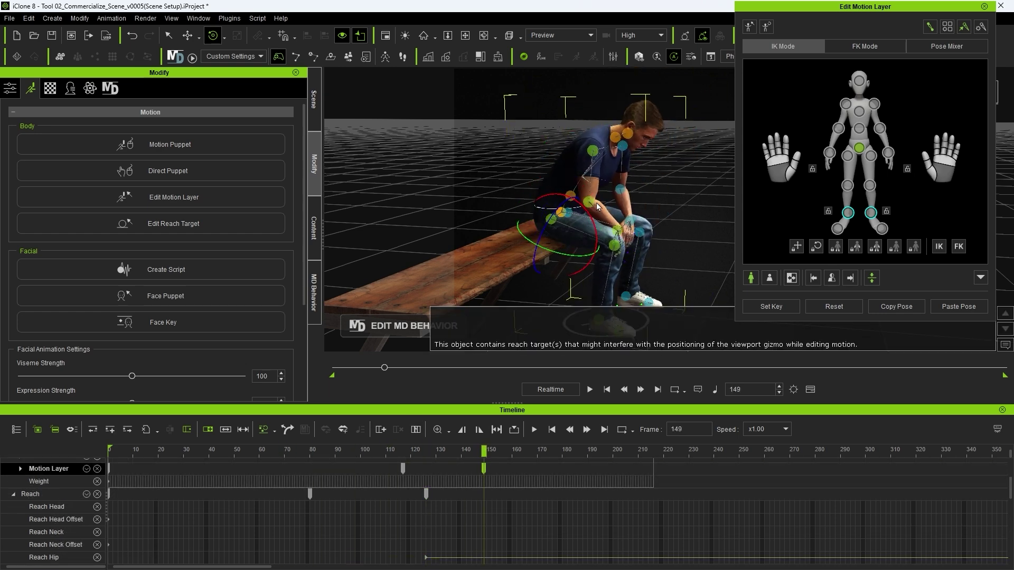
Select the right elbow in the motion layer at frame 149 and examine the arm closely against the thigh.
left_click(592, 203)
scroll(592, 202, "up", 5)
left_click_drag(506, 403, 512, 424)
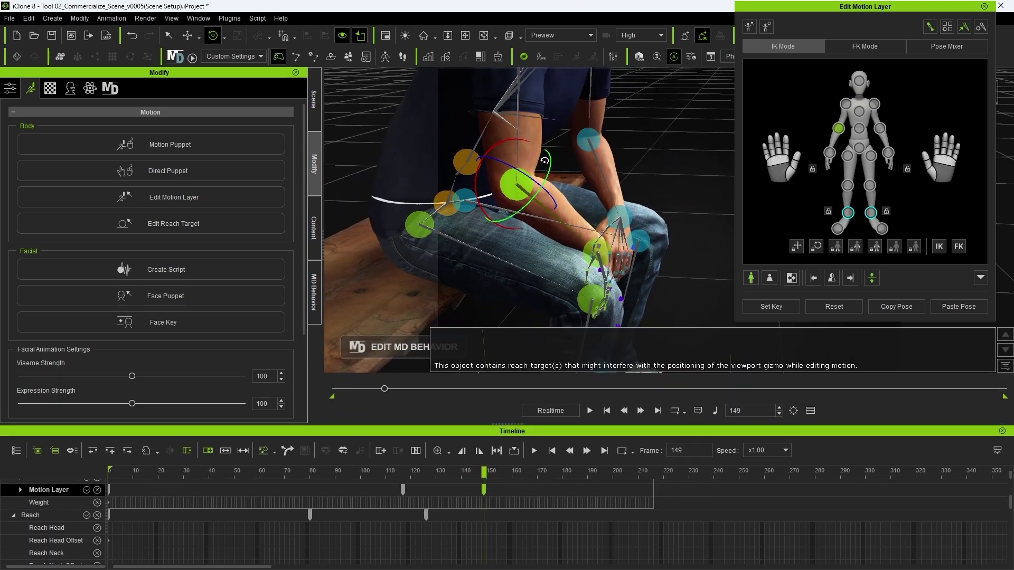
left_click(858, 150)
left_click(517, 181)
left_click_drag(518, 184, 550, 161, "alt")
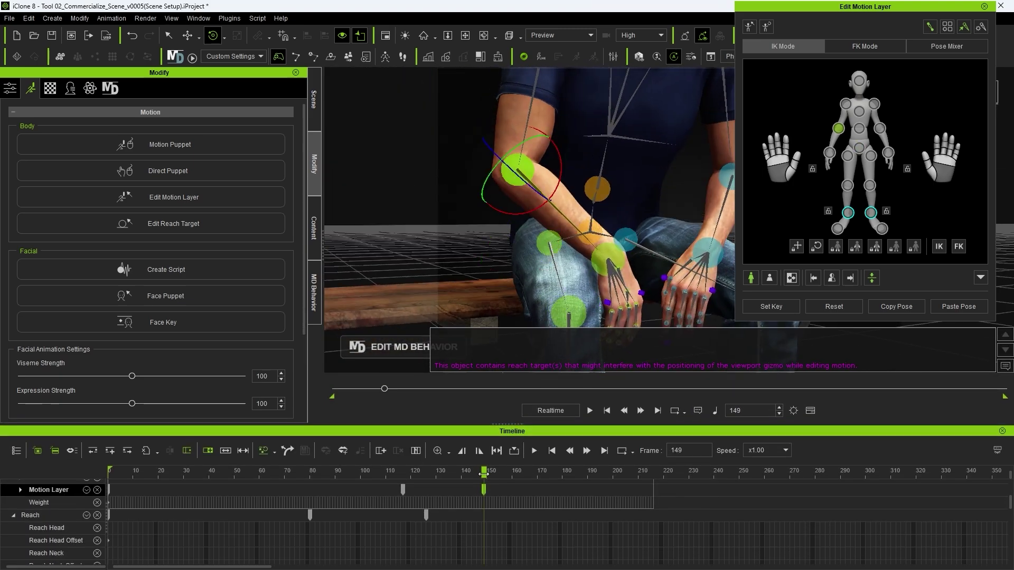
Check the right arm at frames 117 and 108 and play back the sit-down motion from the start.
left_click_drag(484, 474, 404, 494)
left_click(403, 491)
left_click_drag(549, 243, 507, 248, "alt")
left_click_drag(403, 472, 380, 472)
left_click_drag(544, 327, 567, 336, "alt")
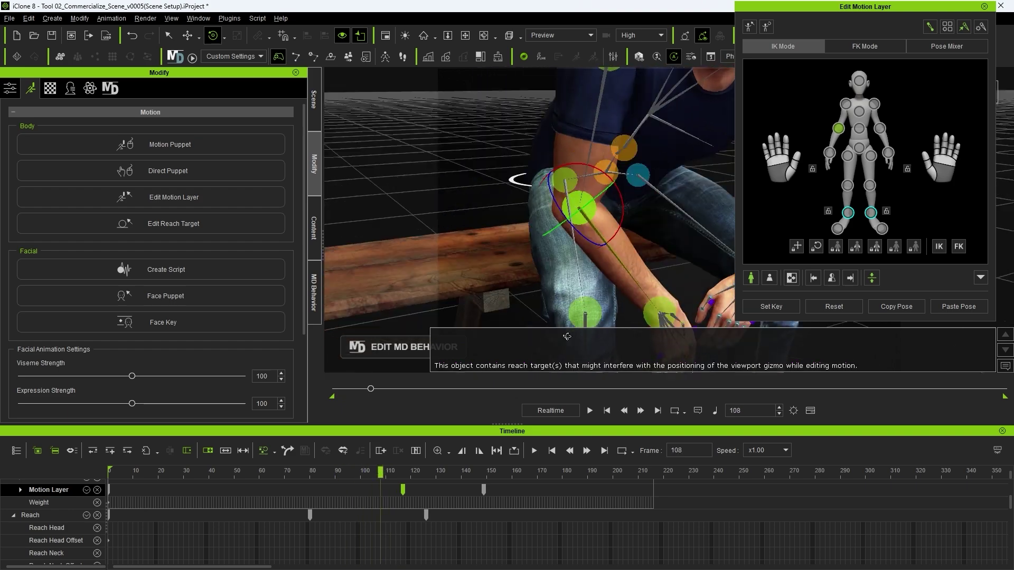
scroll(567, 336, "down", 5)
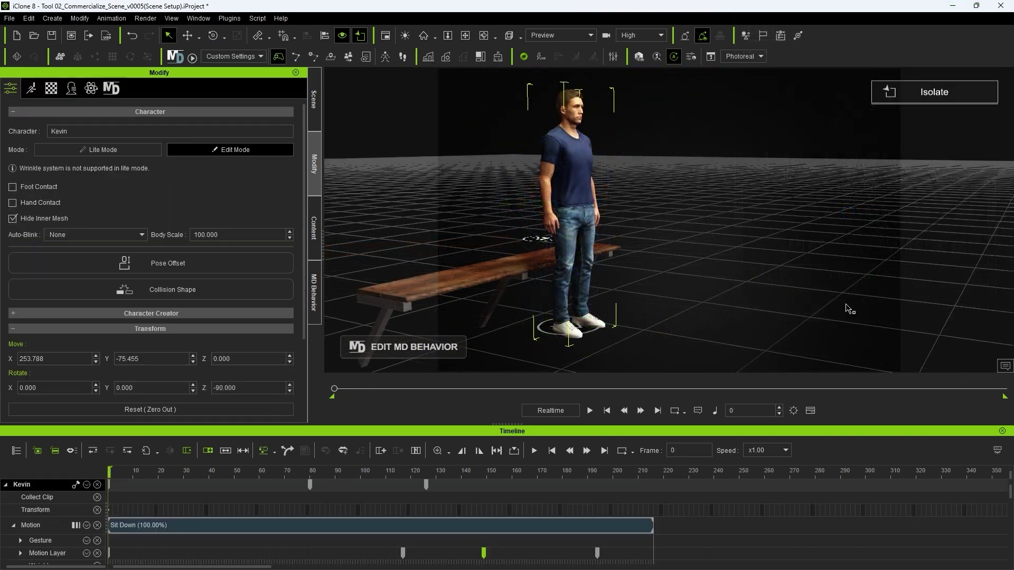
key("space")
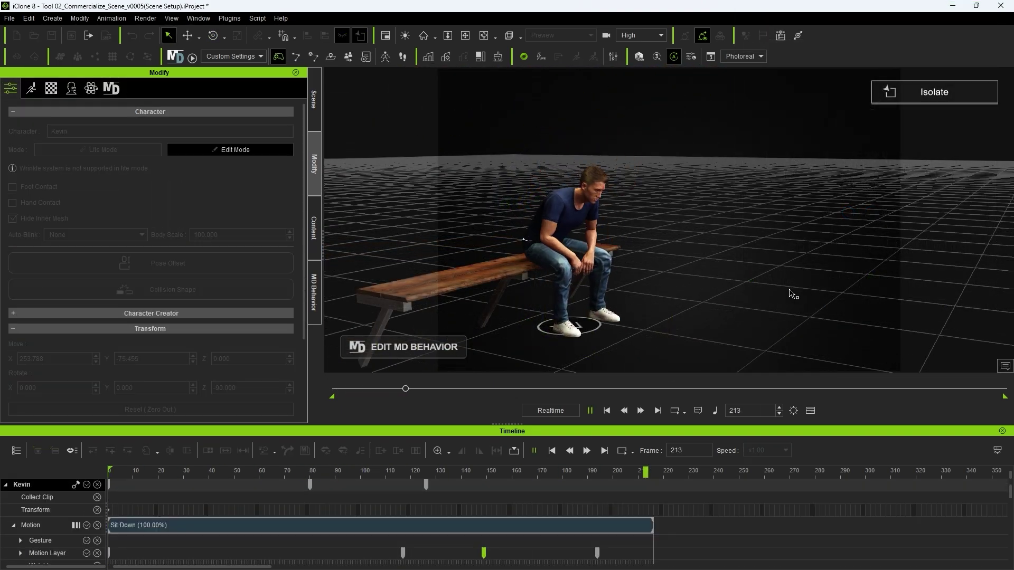
key("space")
Set the collection range to the Sit Down clip and overwrite the Sit Down behavior with the collected motion.
left_click(388, 530)
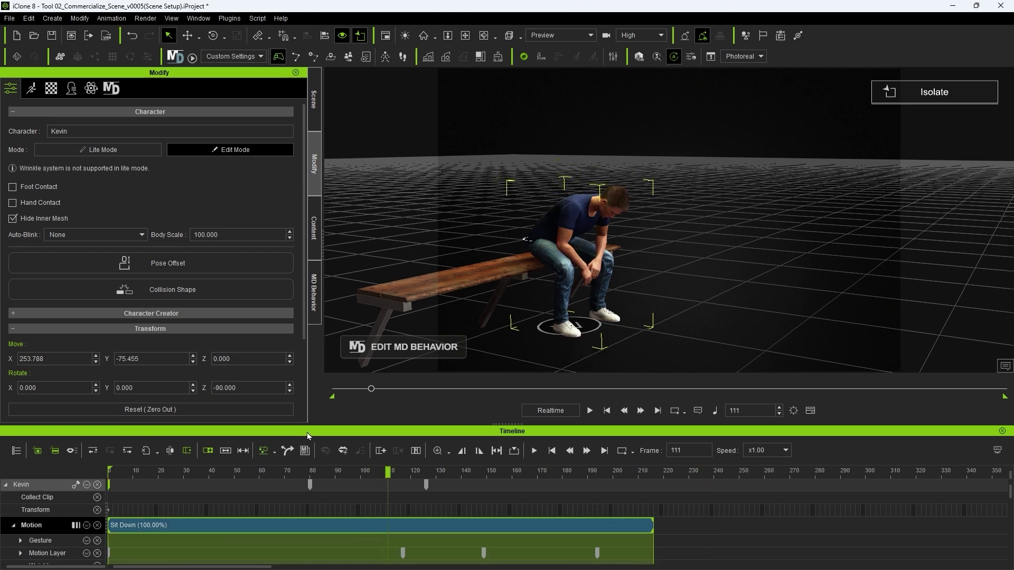
left_click(314, 292)
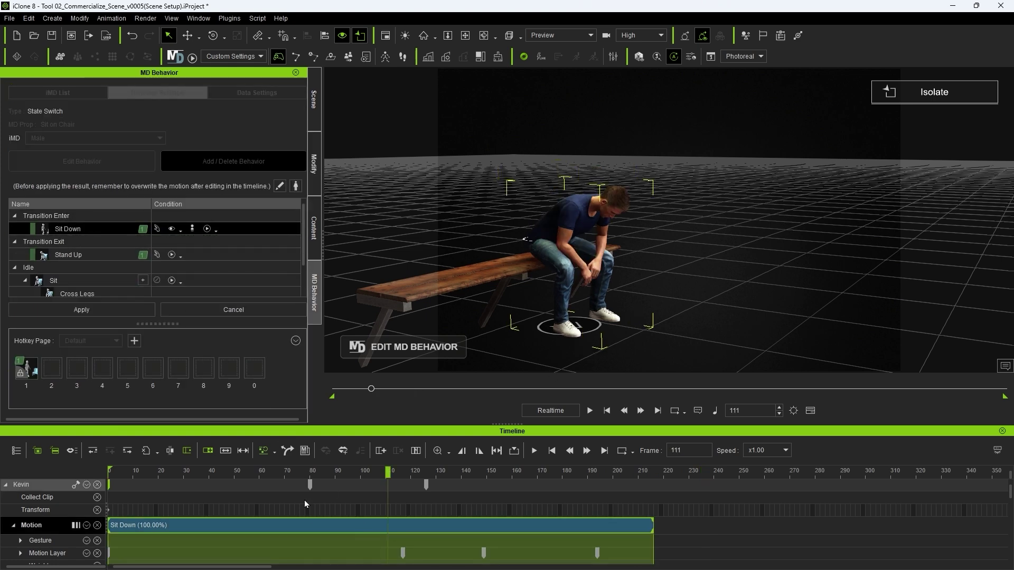
right_click(311, 527)
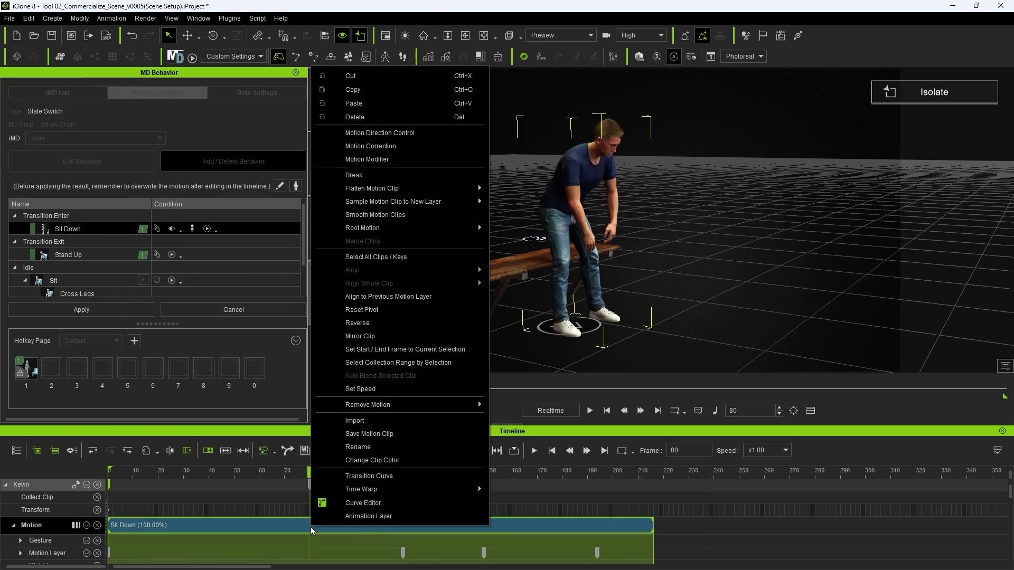
left_click(369, 362)
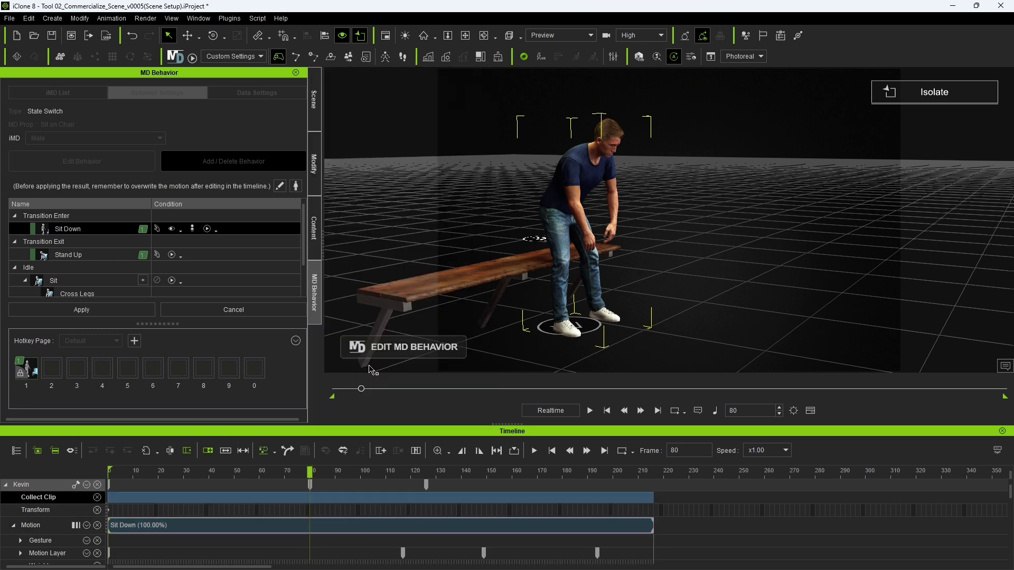
right_click(378, 496)
left_click(473, 490)
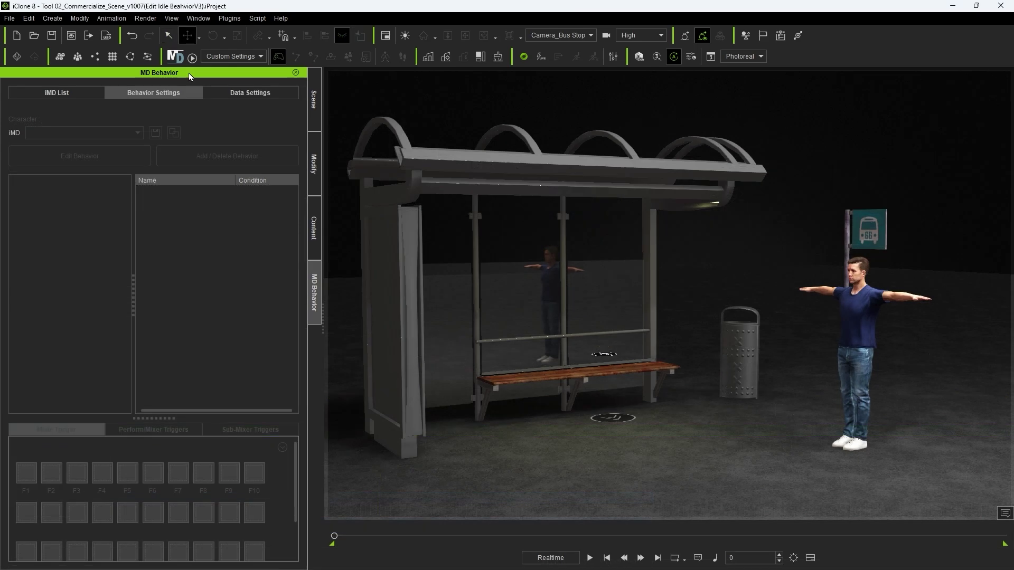
Start the Motion Director preview and trigger Sit Down on the bus stop bench.
left_click(183, 58)
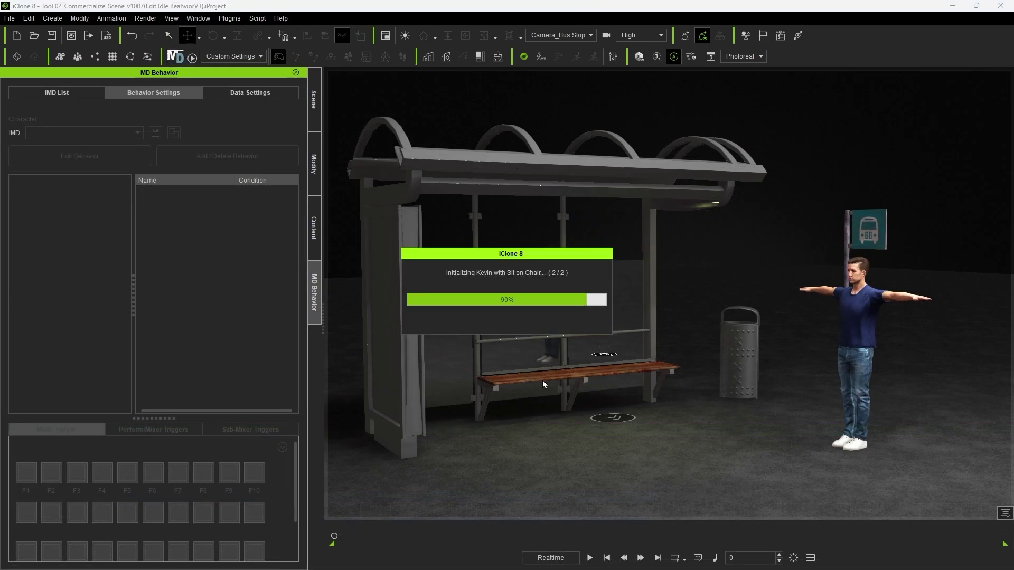
mouse_move(579, 376)
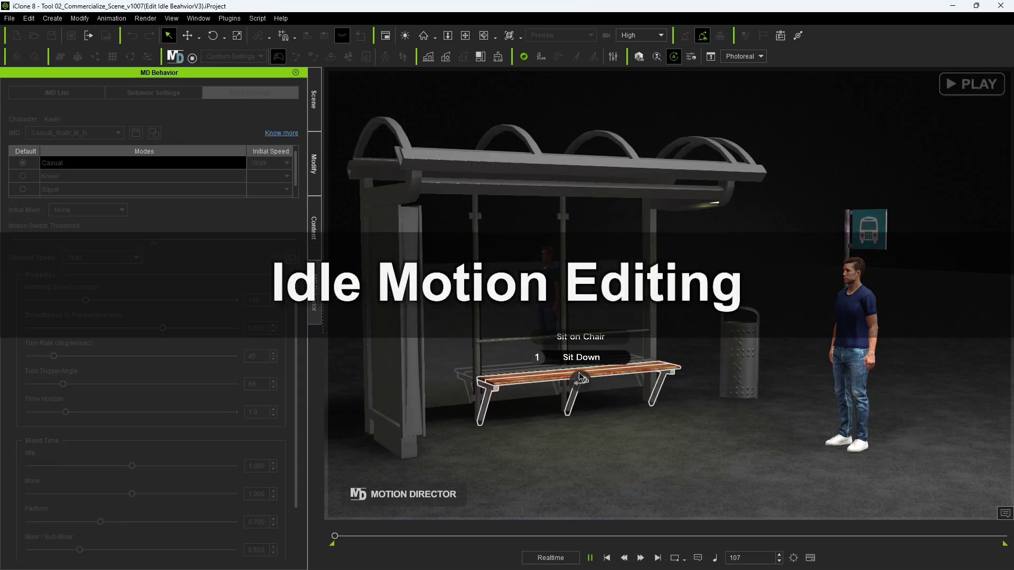
key("1")
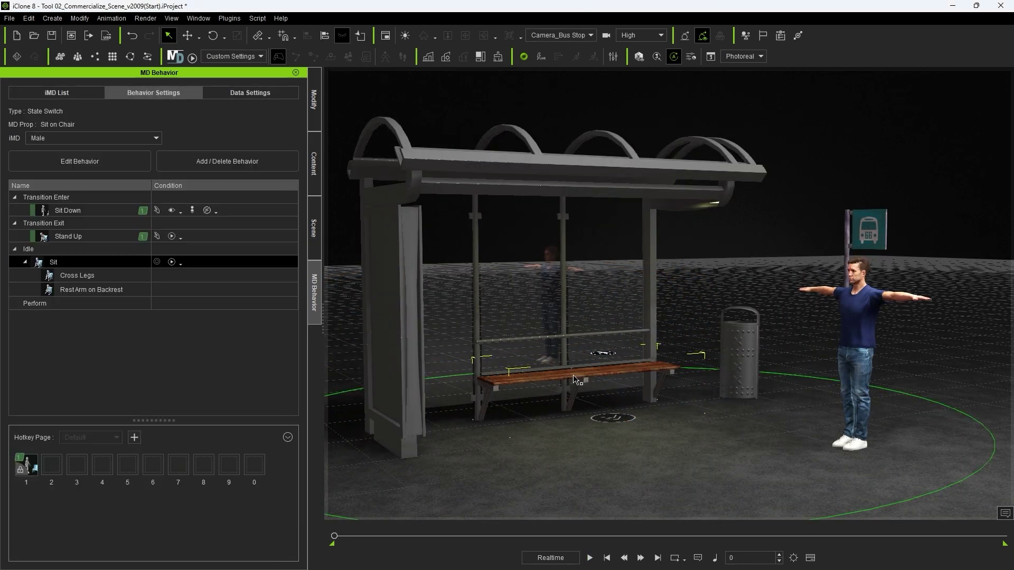
Open the bench's behaviors for editing, load the Sit idle motion into the timeline and play it back.
left_click(227, 161)
left_click(573, 293)
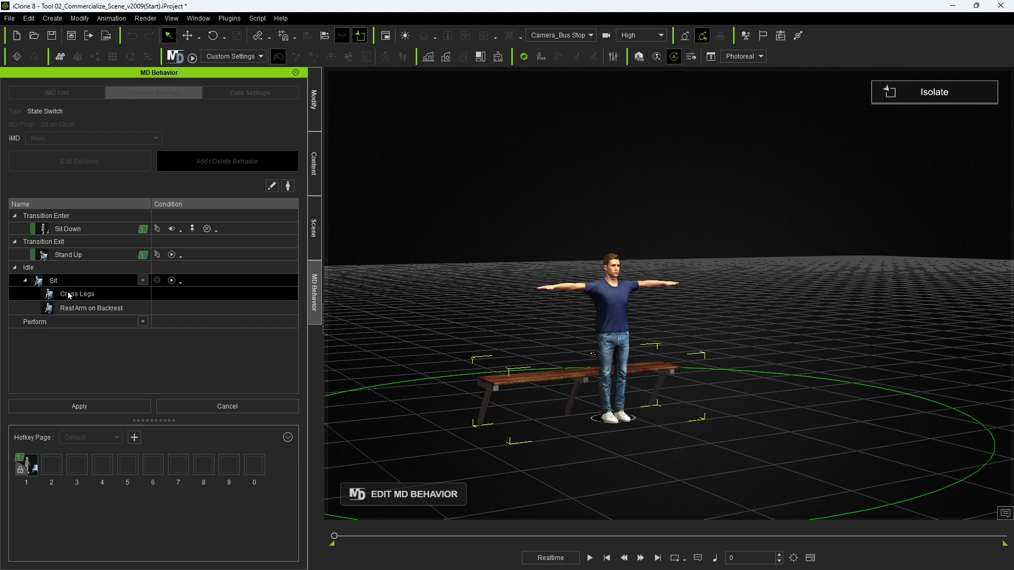
right_click(84, 281)
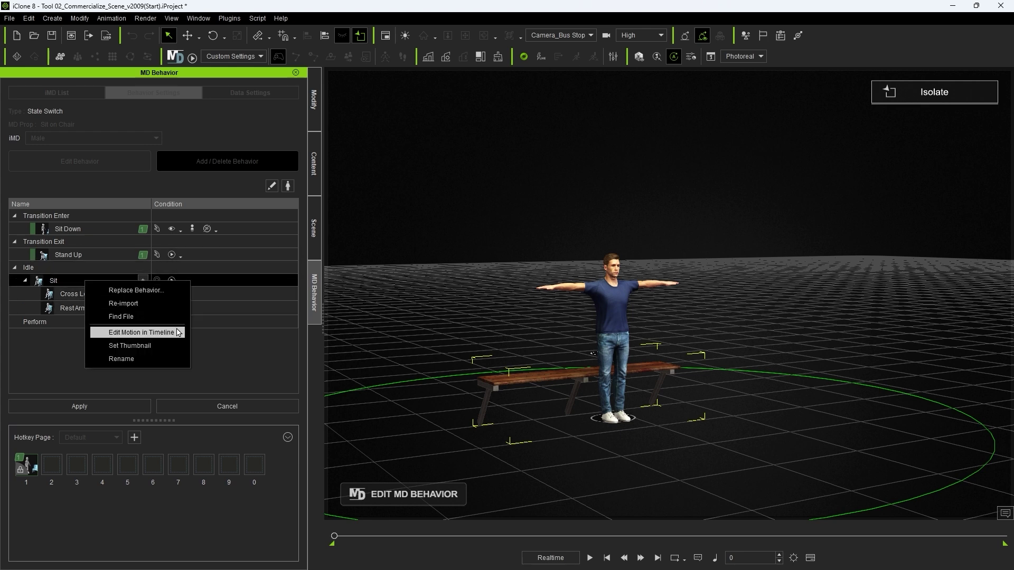
left_click(141, 332)
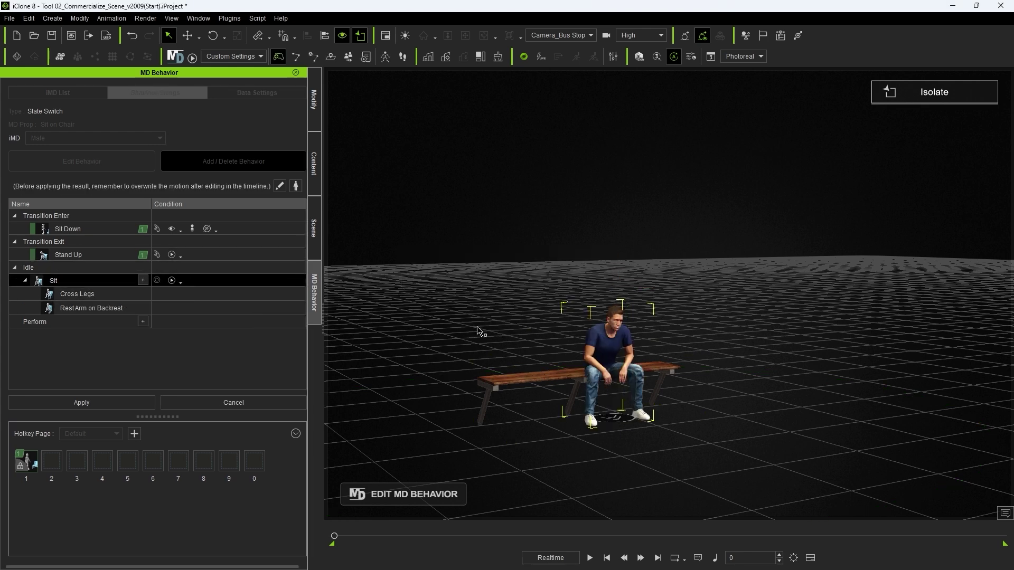
left_click(810, 558)
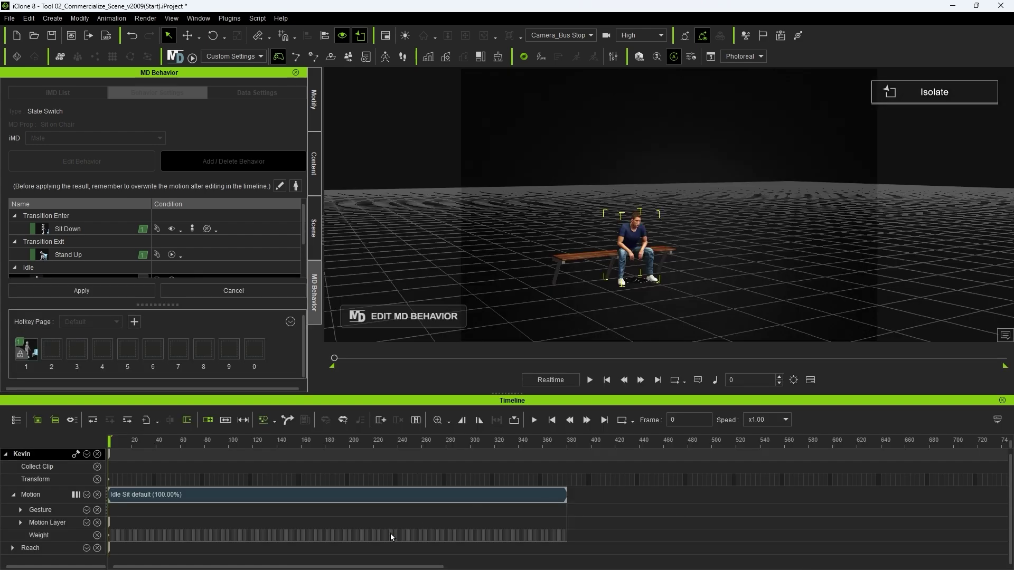
key("space")
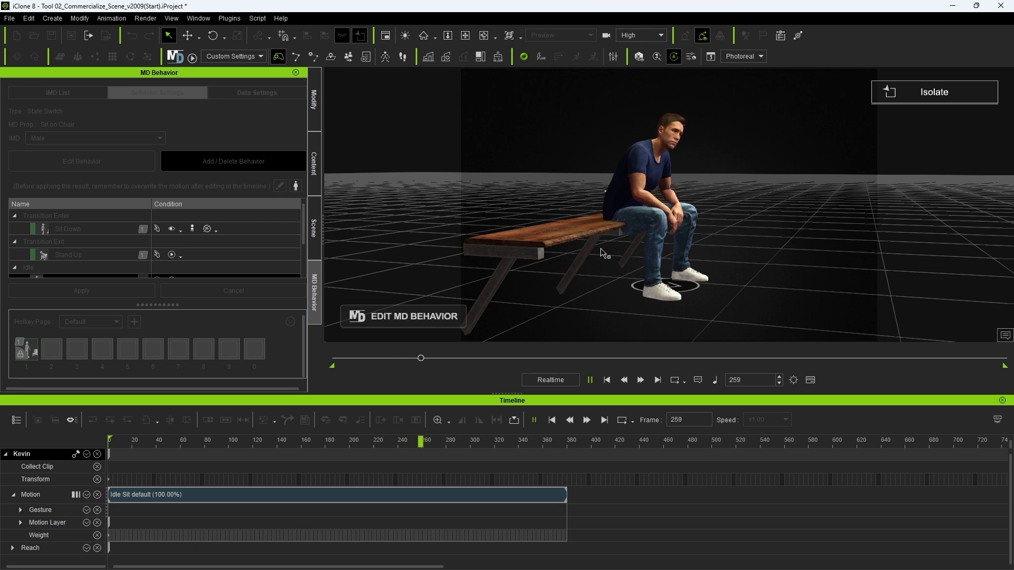
key("space")
Delete the Reach key at the start of the Sit idle motion and return to frame 0.
left_click(12, 548)
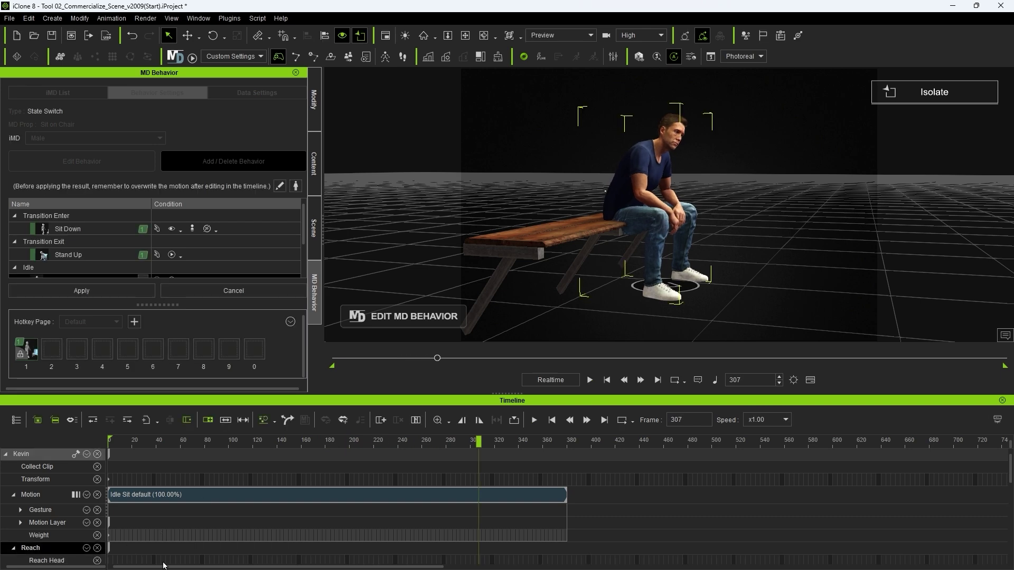
scroll(160, 550, "down", 2)
left_click_drag(110, 486, 174, 485)
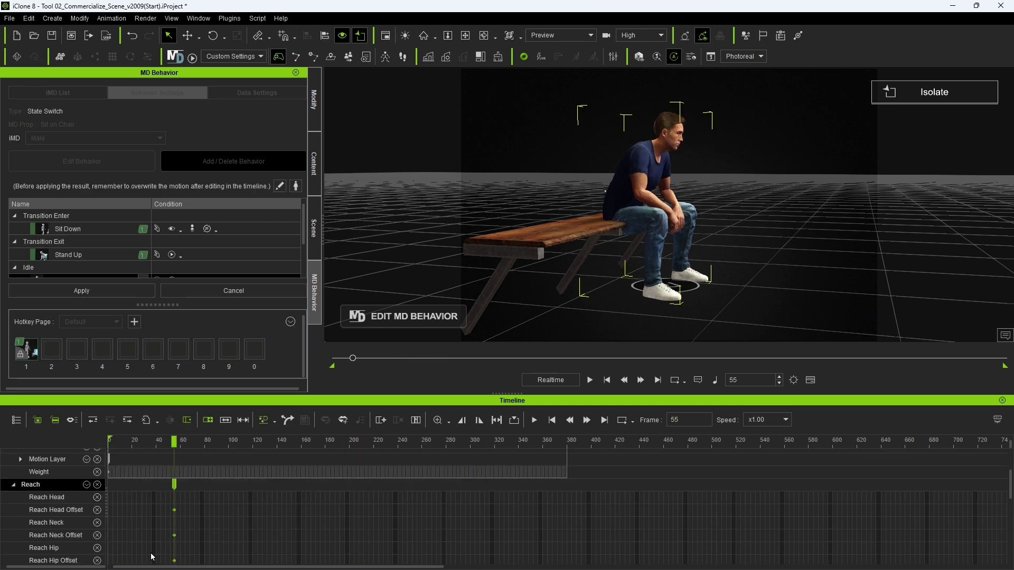
scroll(196, 511, "down", 1)
scroll(196, 512, "up", 2)
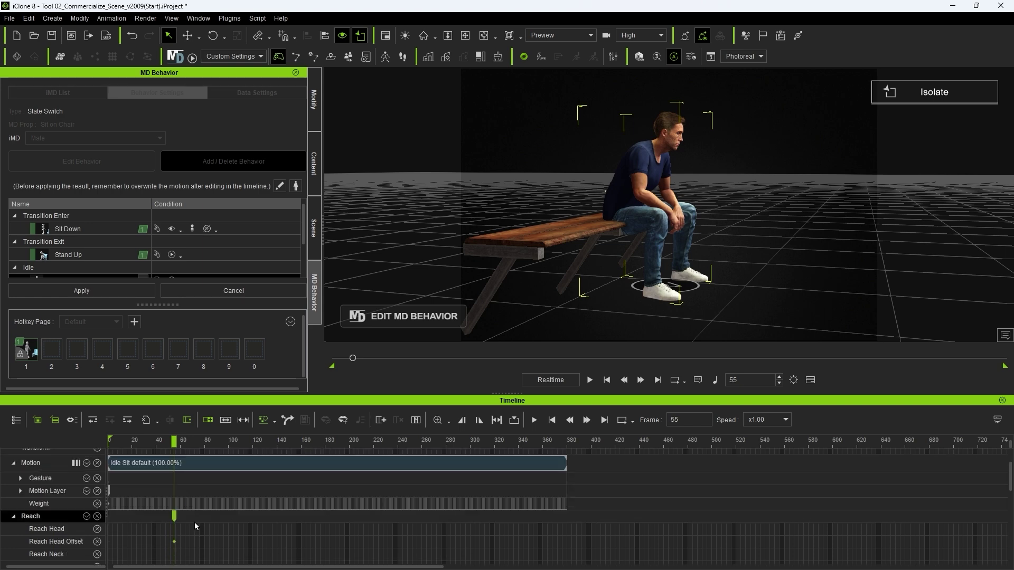
key("Delete")
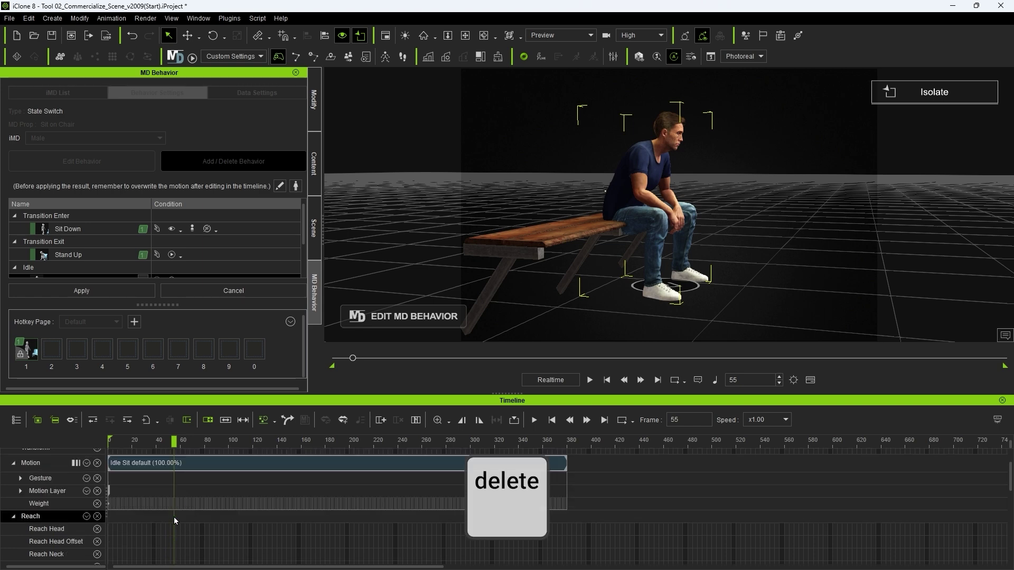
left_click_drag(173, 444, 74, 441)
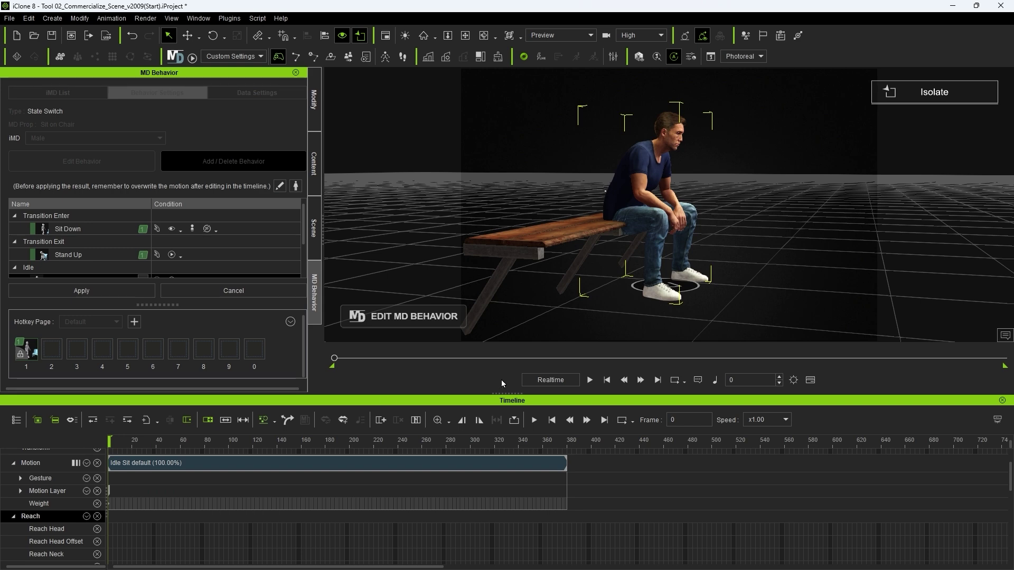
Move the Idle Sit default clip along the Motion track to about frame 800.
scroll(356, 485, "down", 2, "ctrl")
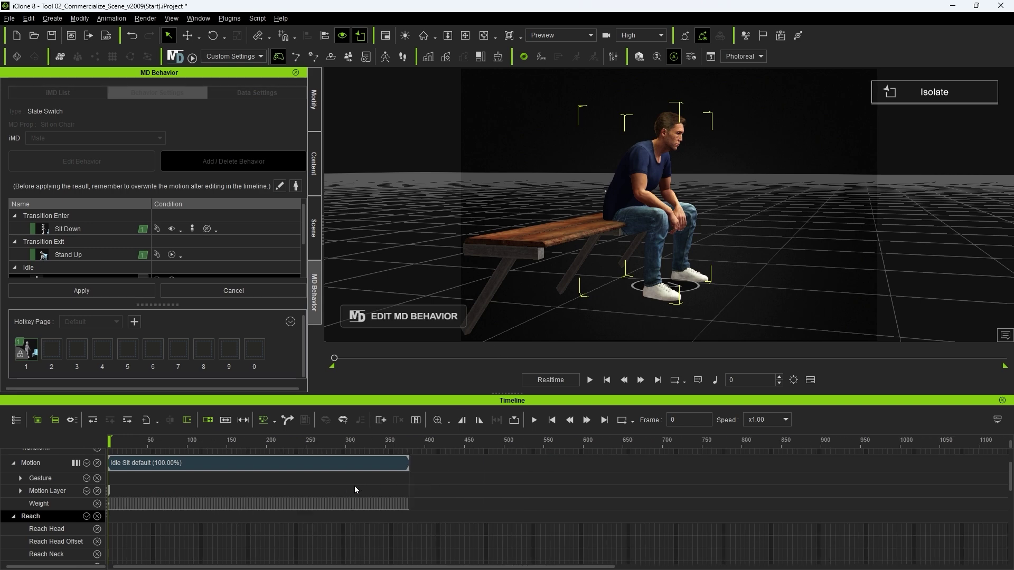
left_click(158, 464)
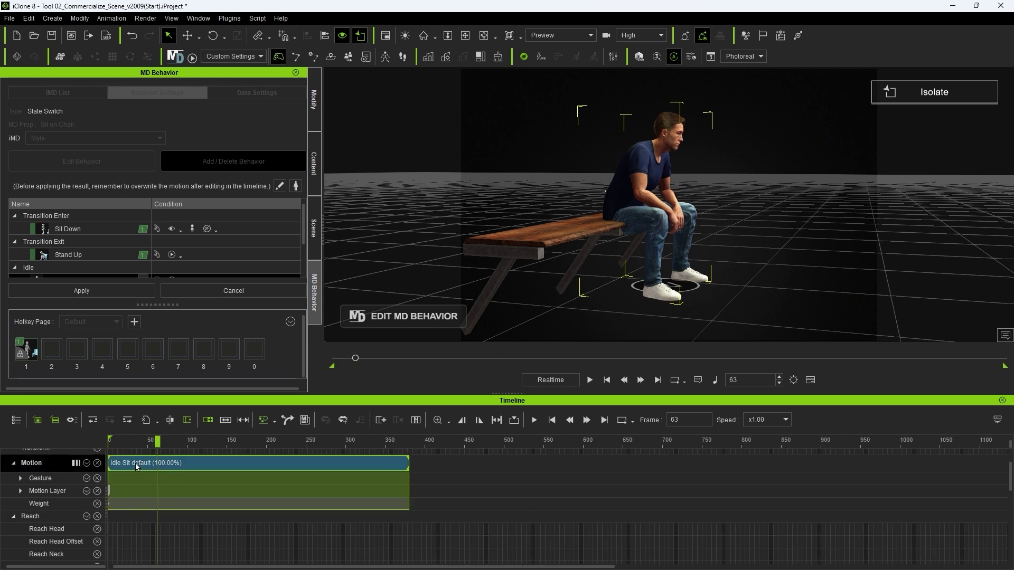
scroll(138, 464, "down", 2, "ctrl")
left_click_drag(137, 464, 513, 477)
Load the Sit Down transition motion into the timeline at frame 0, ahead of the idle clip.
left_click_drag(135, 444, 90, 444)
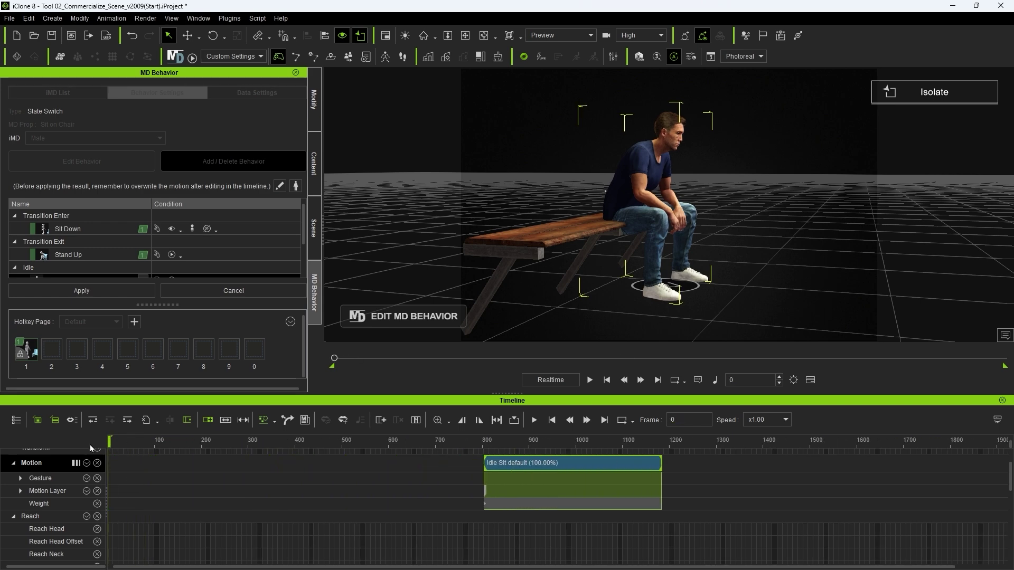
right_click(65, 229)
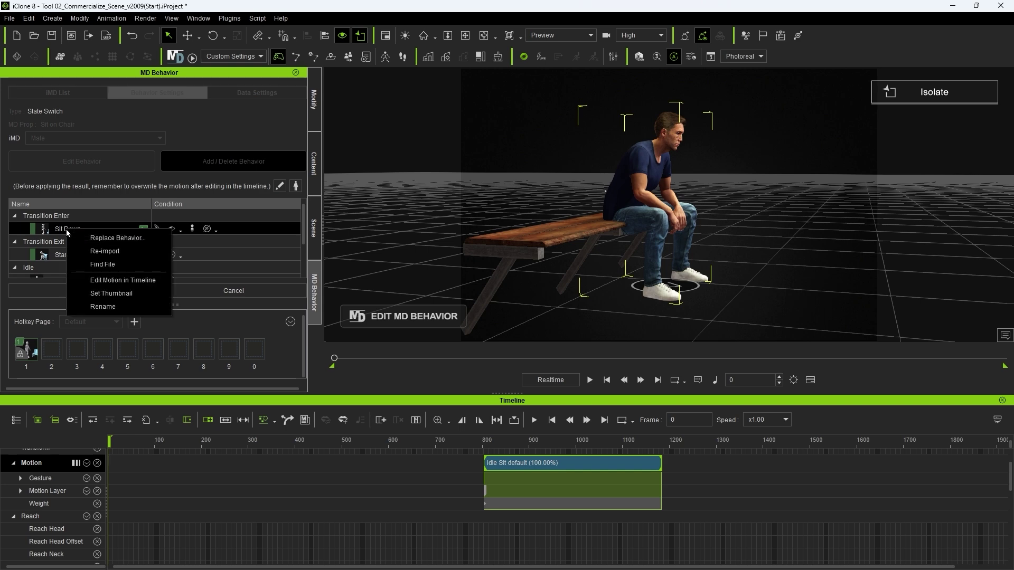
left_click(117, 284)
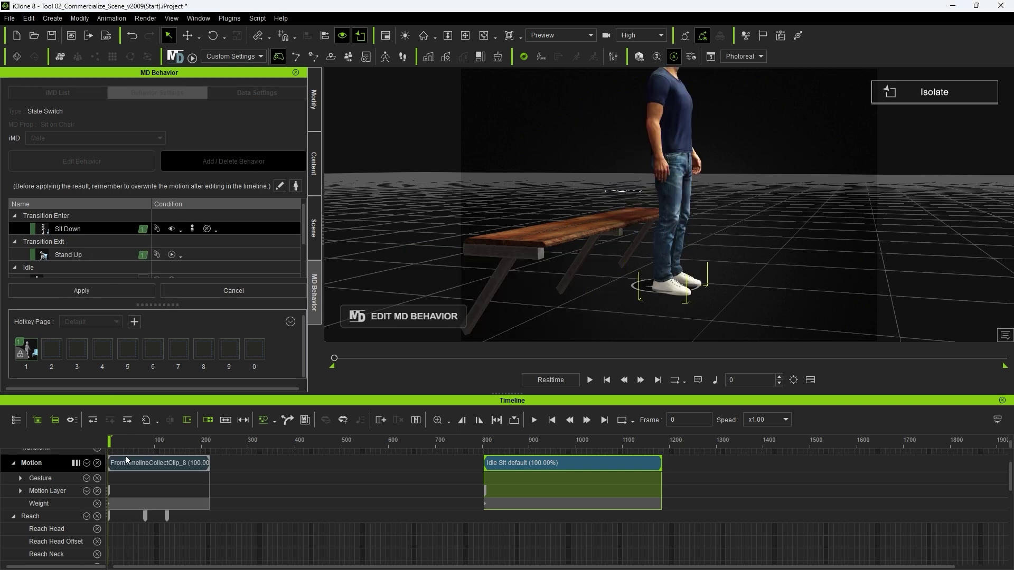
Select the whole Reach track of the sit-down motion and examine its hip reach keys.
scroll(124, 489, "down", 2)
left_click(58, 485)
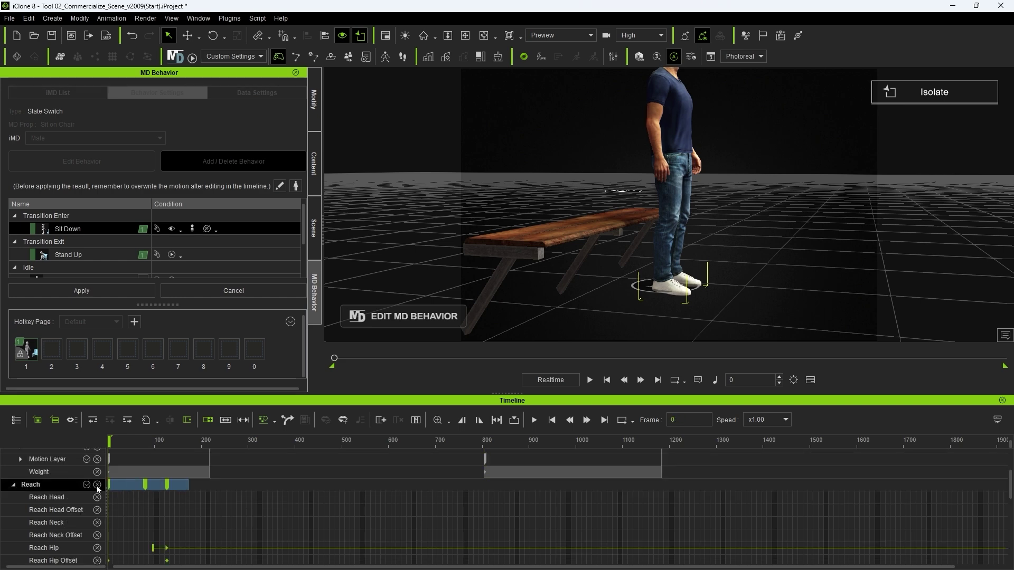
scroll(183, 502, "down", 2)
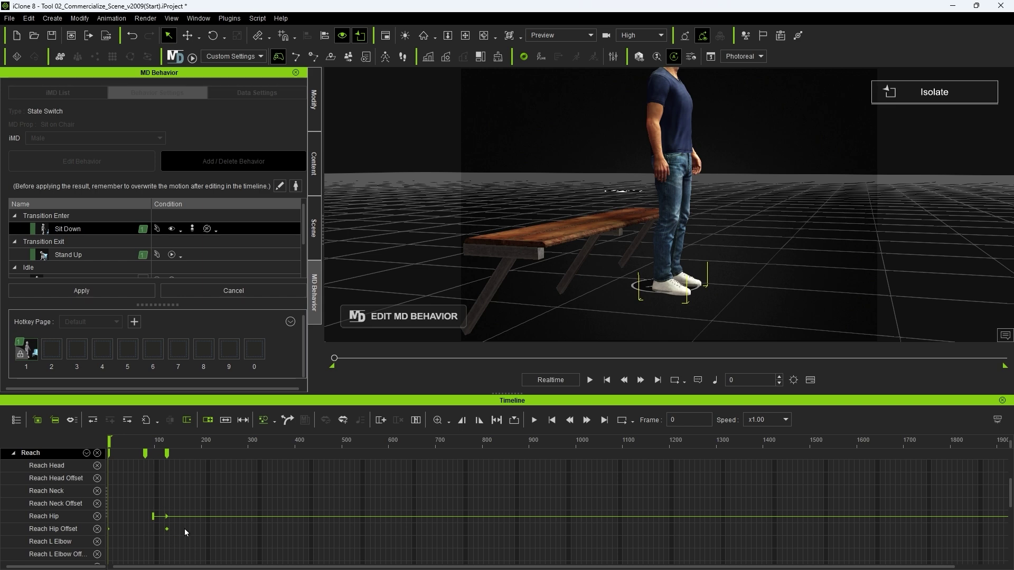
scroll(185, 527, "up", 4)
Edit the motion layer at the start of the Idle Sit default clip, frame 271, selecting the left elbow for posing.
left_click(234, 441)
left_click(111, 18)
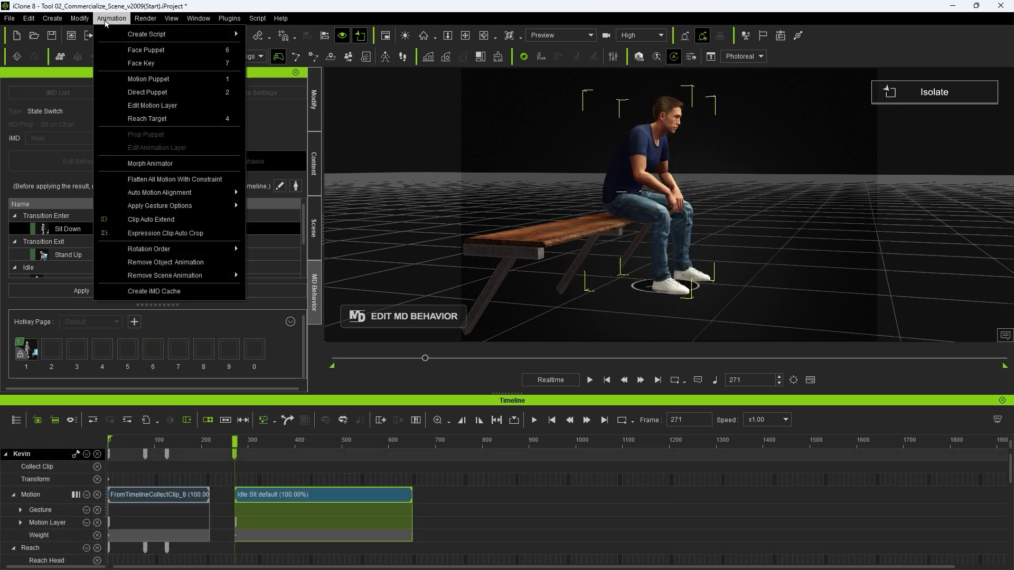
left_click(152, 106)
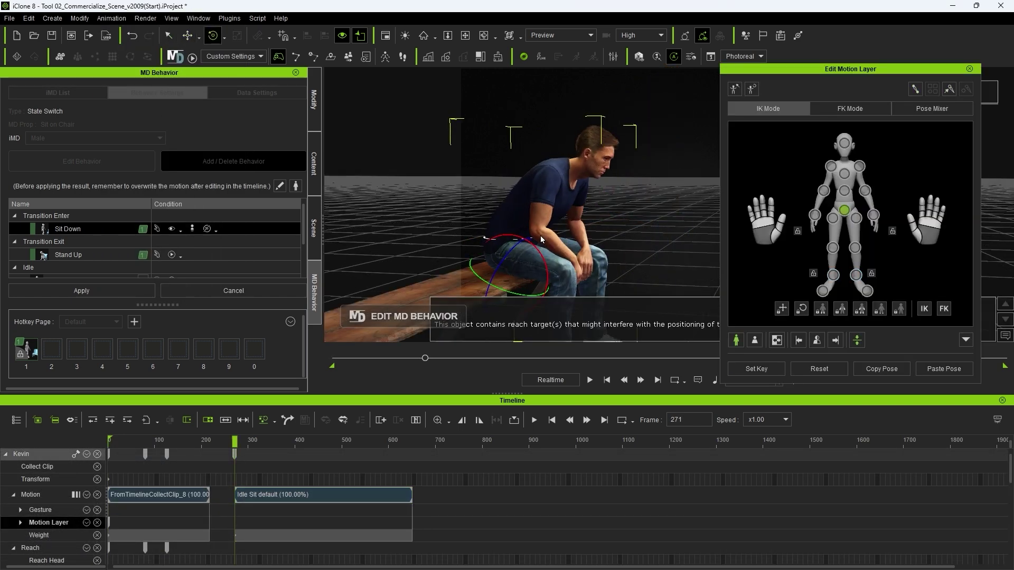
left_click_drag(541, 240, 633, 232, "alt")
scroll(543, 238, "up", 4)
left_click(864, 191)
left_click(530, 194)
left_click_drag(492, 206, 548, 250, "alt")
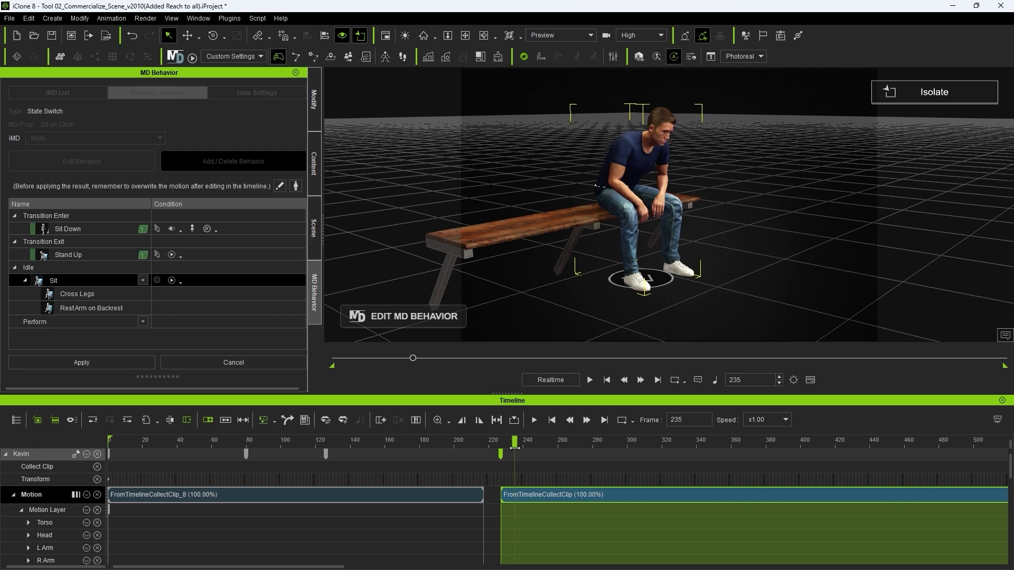
Play the transition from the sit-down clip into the idle clip, starting at frame 214.
left_click_drag(514, 447, 478, 448)
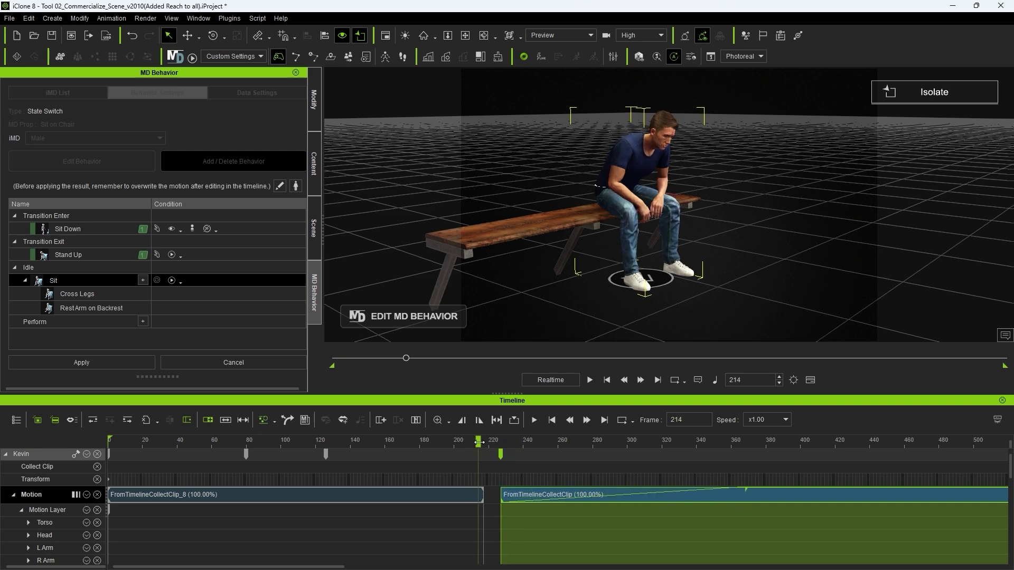
key("space")
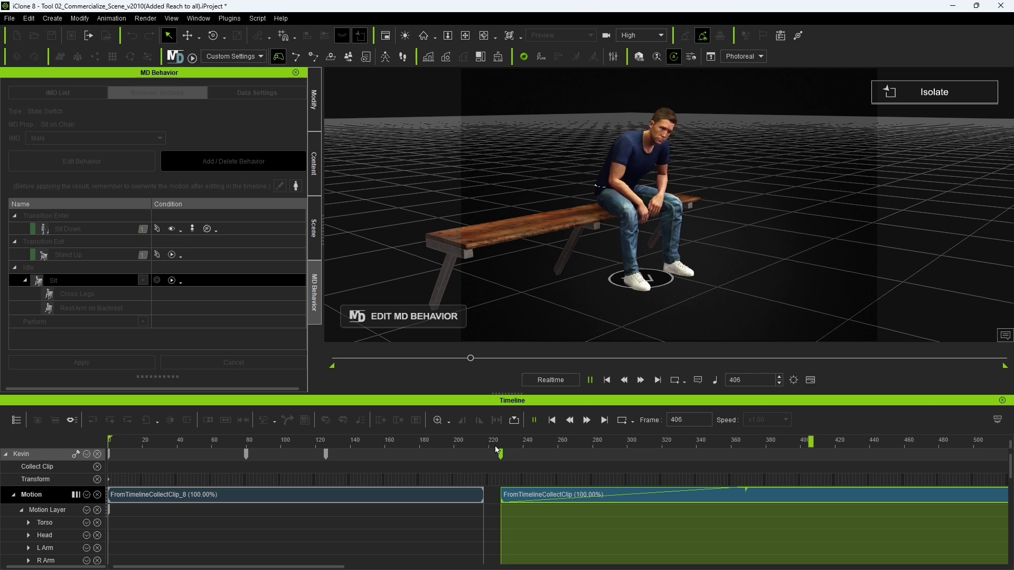
key("space")
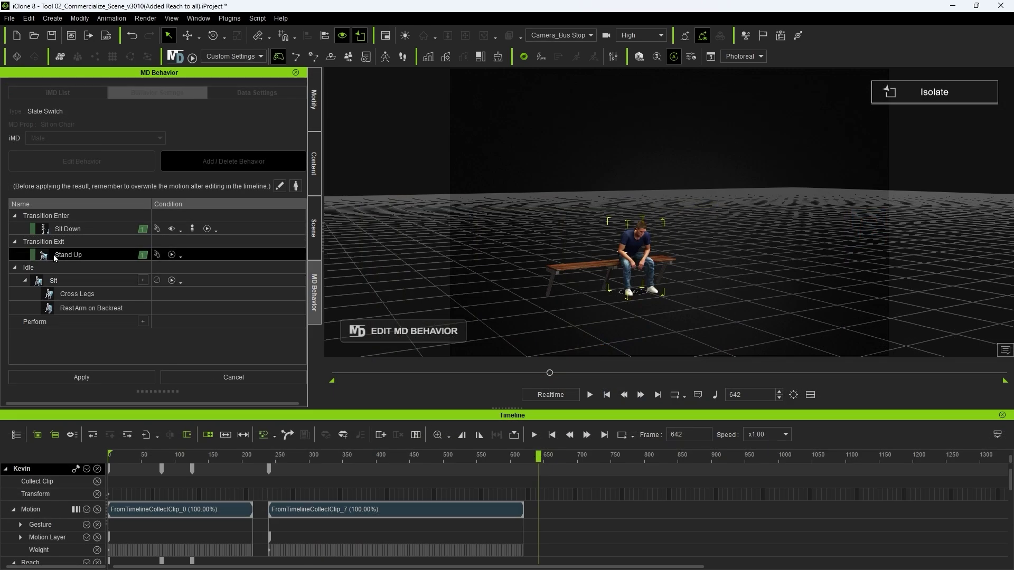
Load the Stand Up transition motion into the timeline at frame 642, then go to frame 692.
right_click(56, 255)
left_click(110, 305)
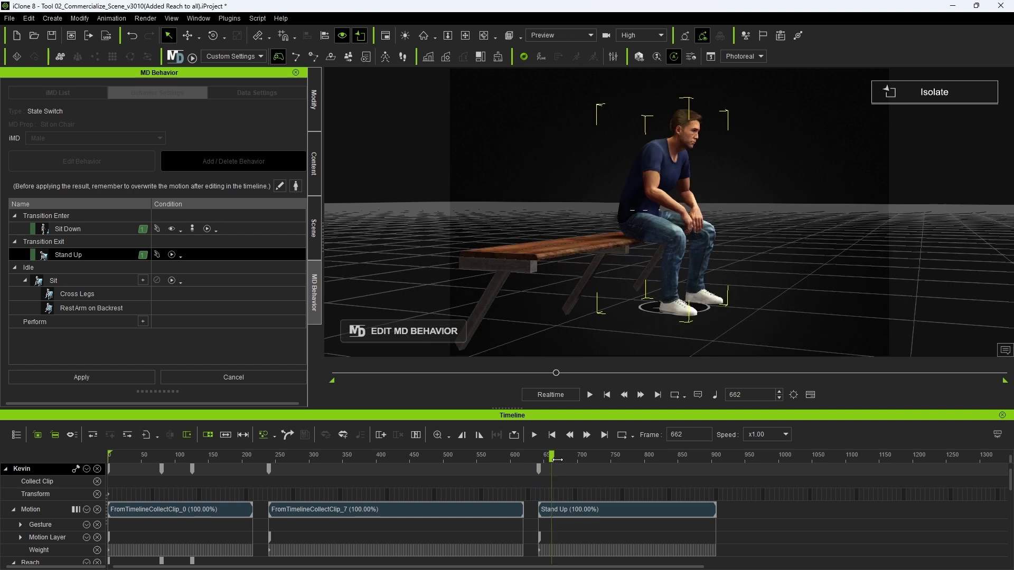
left_click_drag(538, 465, 568, 470)
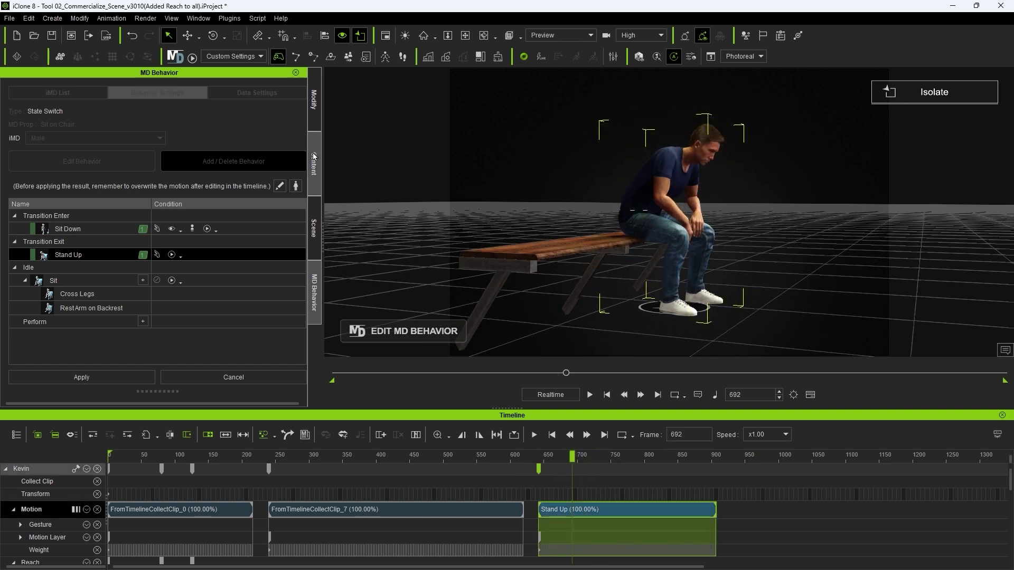
Release the reach targets of the hip, left foot and right foot at frame 692.
left_click(314, 121)
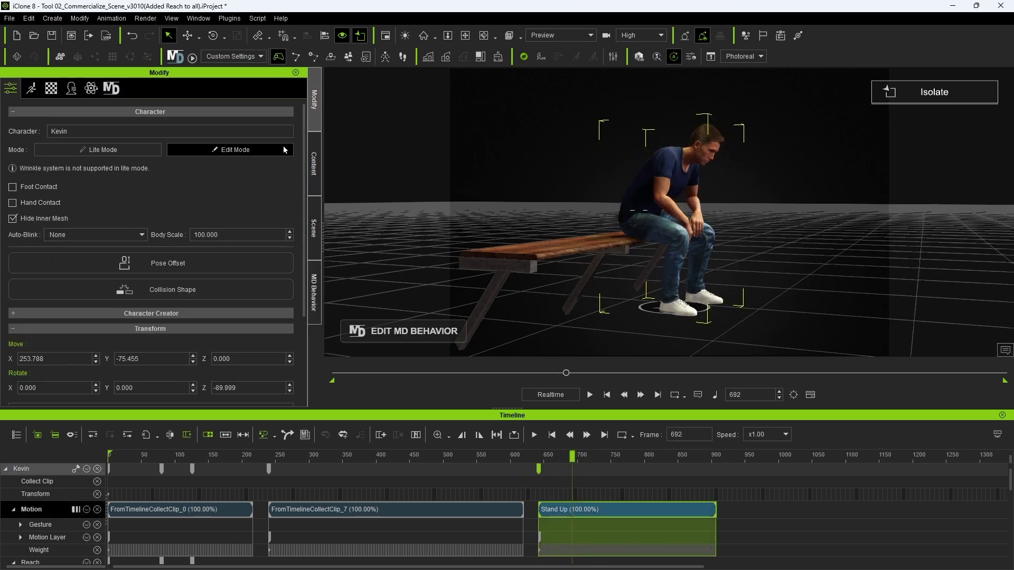
left_click(31, 88)
left_click(158, 224)
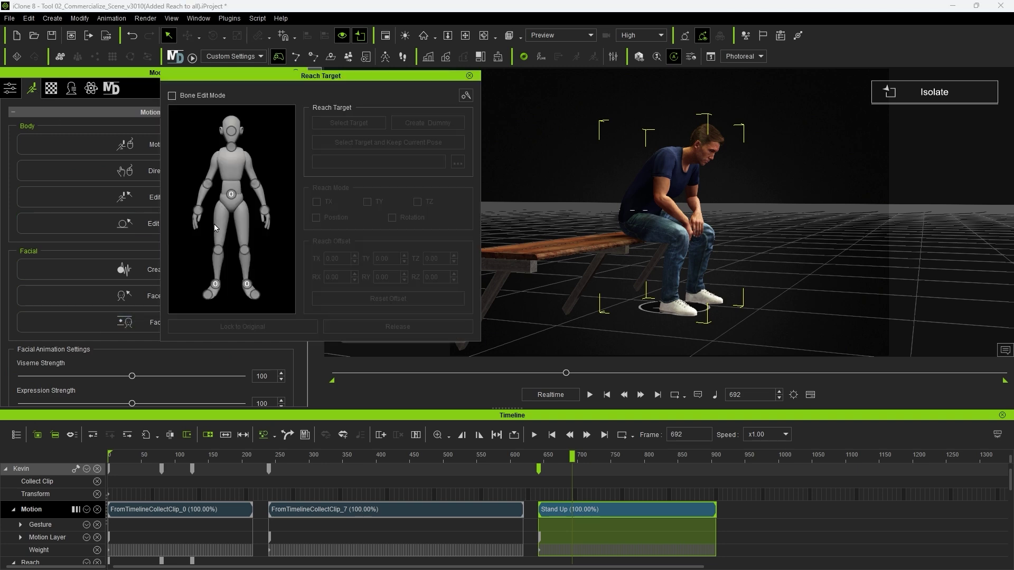
left_click(233, 195)
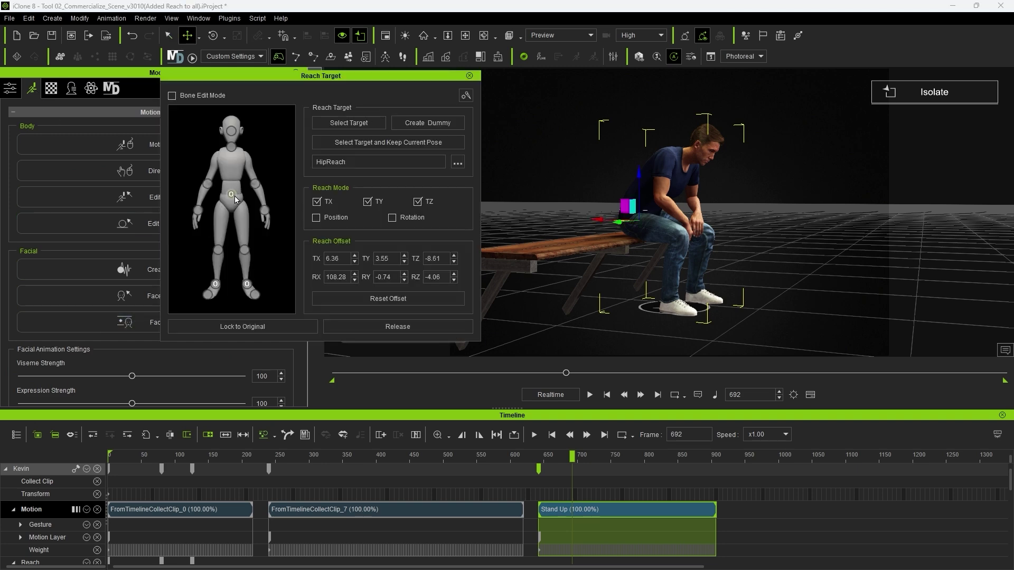
left_click(399, 330)
left_click(246, 285)
left_click(397, 327)
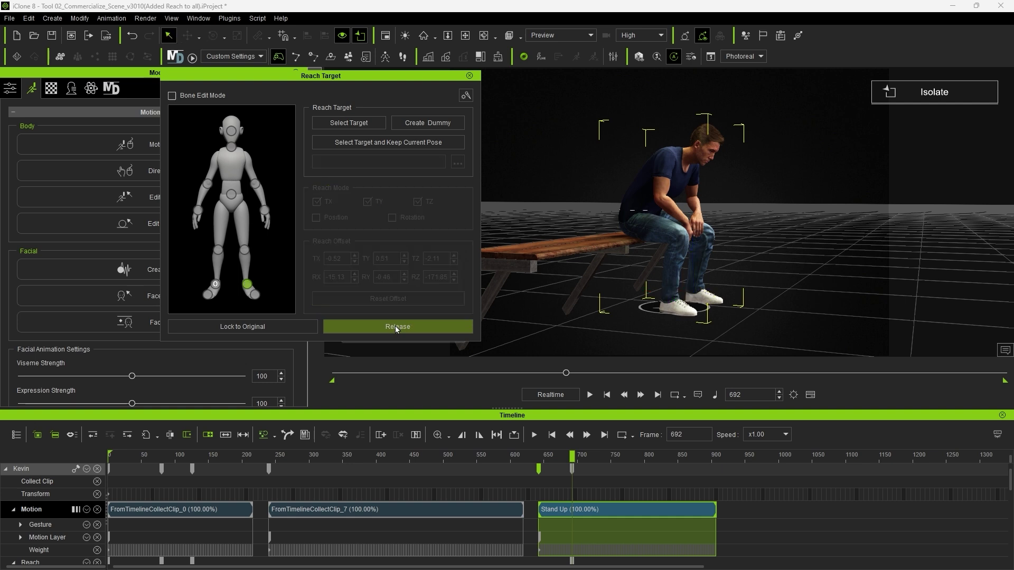
left_click(214, 285)
left_click(397, 327)
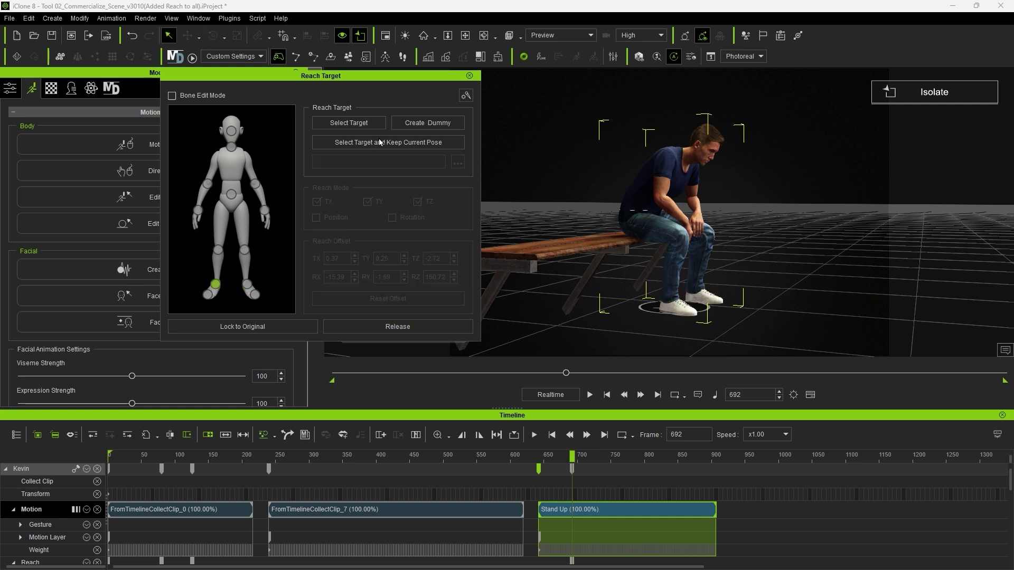
left_click(468, 75)
Move the right foot's reach release key, with its offset key, to frame 721.
scroll(583, 508, "down", 2)
scroll(583, 508, "down", 1)
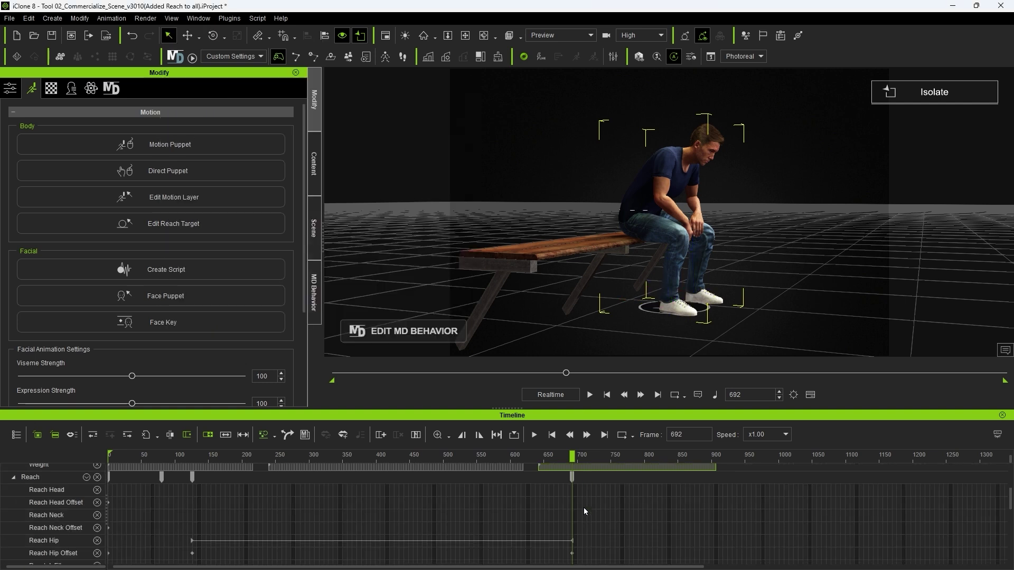
scroll(584, 508, "down", 1)
scroll(591, 511, "down", 5)
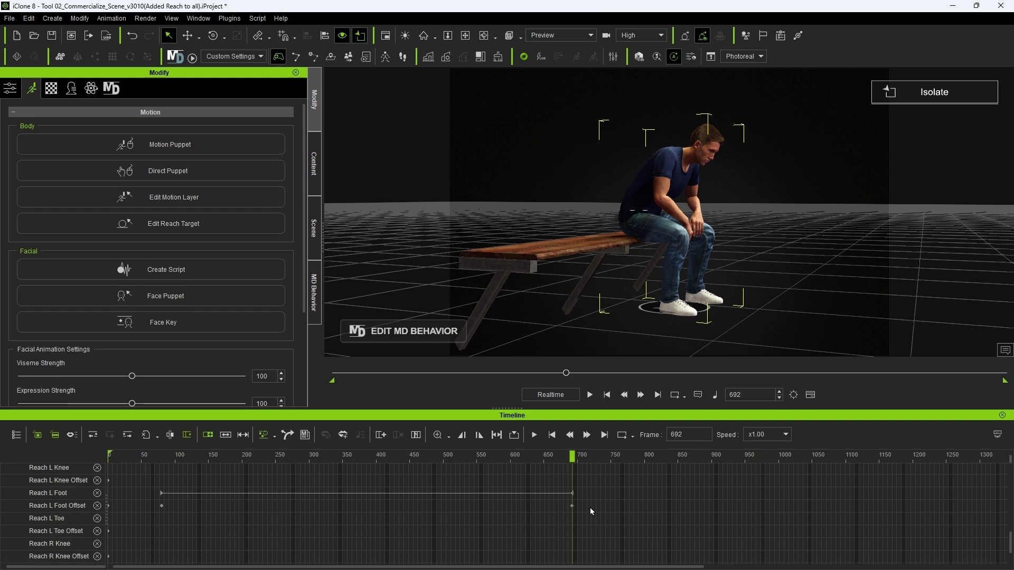
scroll(367, 543, "down", 2)
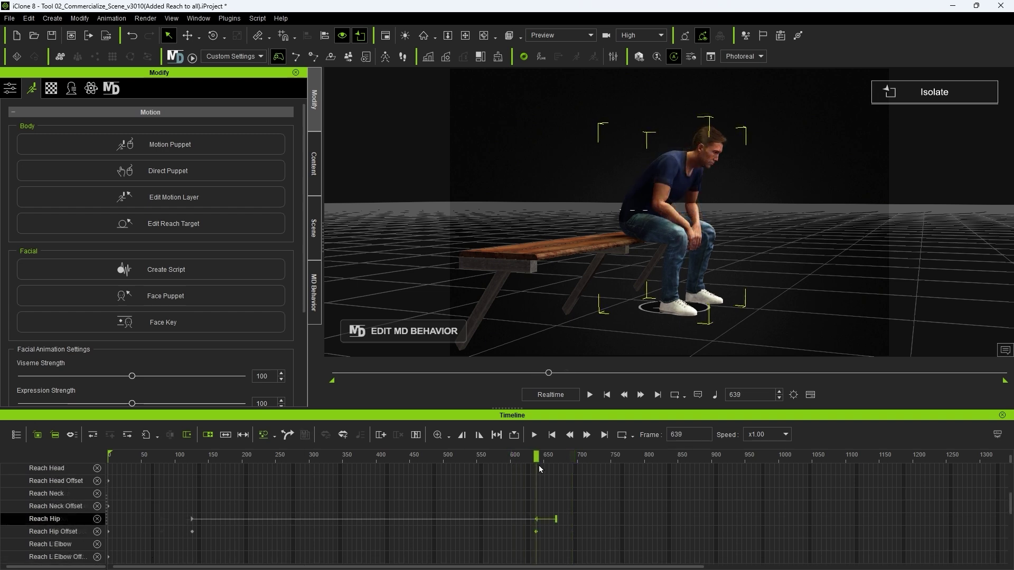
mouse_move(539, 467)
left_mouse_down()
mouse_move(527, 467)
mouse_move(555, 466)
mouse_move(572, 491)
mouse_move(573, 505)
mouse_move(552, 515)
mouse_move(581, 524)
mouse_move(565, 469)
mouse_move(589, 462)
mouse_move(562, 462)
mouse_move(656, 469)
left_mouse_up()
scroll(574, 463, "up", 3)
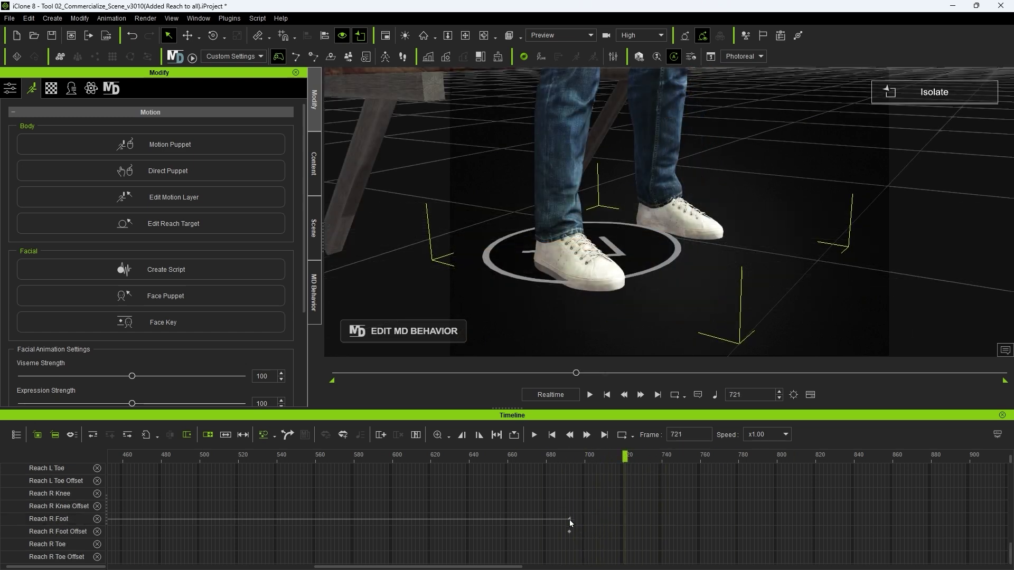
left_click(569, 532)
left_click_drag(570, 537, 625, 522)
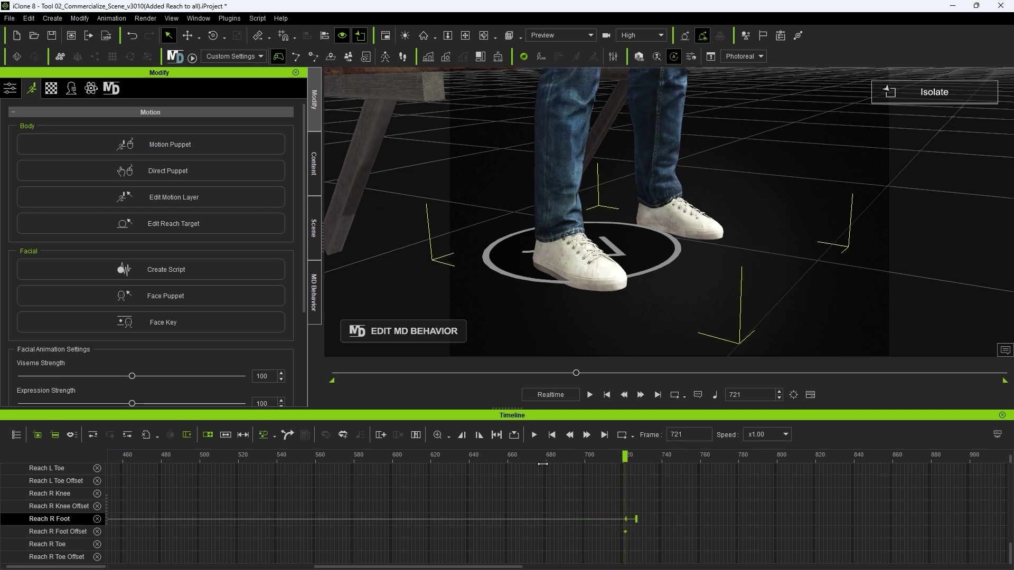
Scrub and play the Stand Up motion to check the feet and hip around the reach release.
left_click_drag(514, 457, 611, 457)
scroll(649, 285, "down", 3)
middle_click_drag(649, 286, 639, 306)
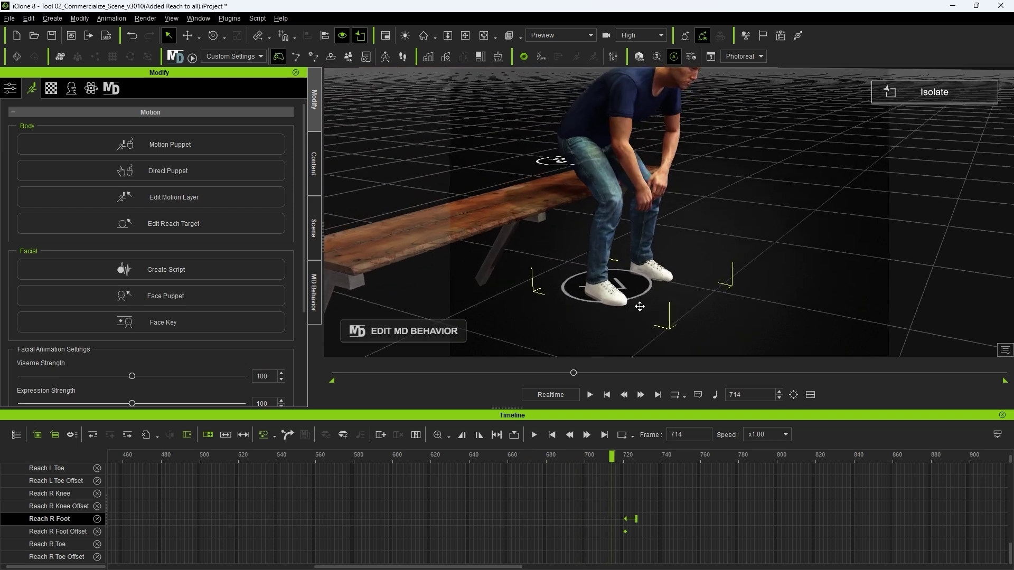
scroll(640, 307, "down", 2)
left_click_drag(612, 462, 660, 464)
left_click_drag(660, 465, 704, 465)
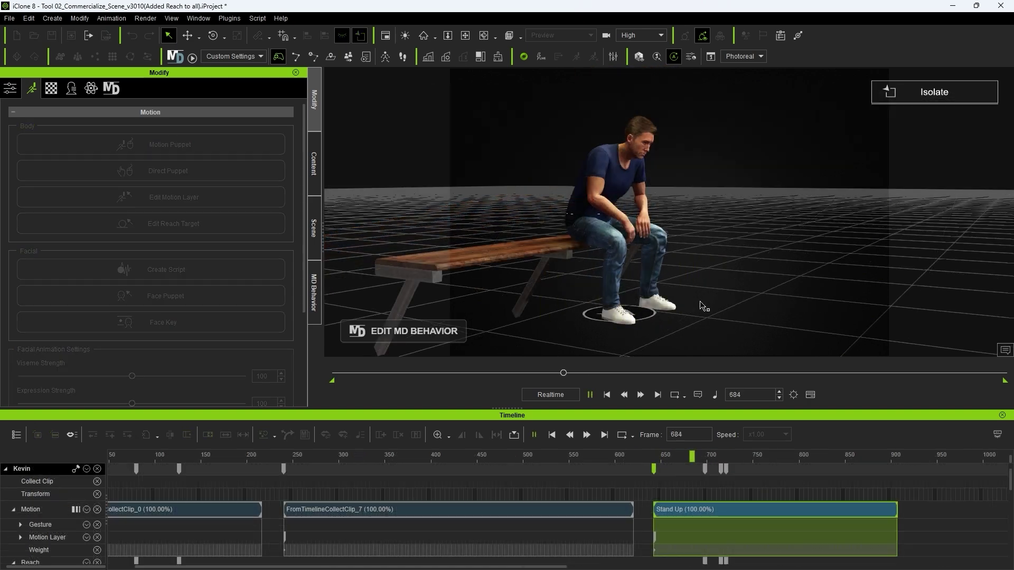
key("space")
Edit the motion layer of the Stand Up clip from its start at frame 642 and reset the pose at frame 747.
left_click(655, 468)
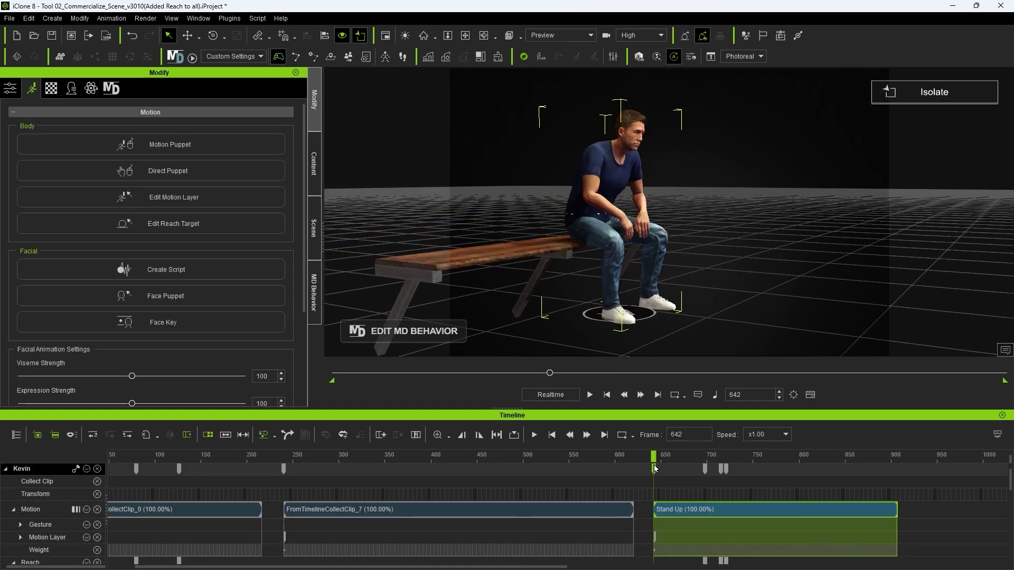
left_click(175, 206)
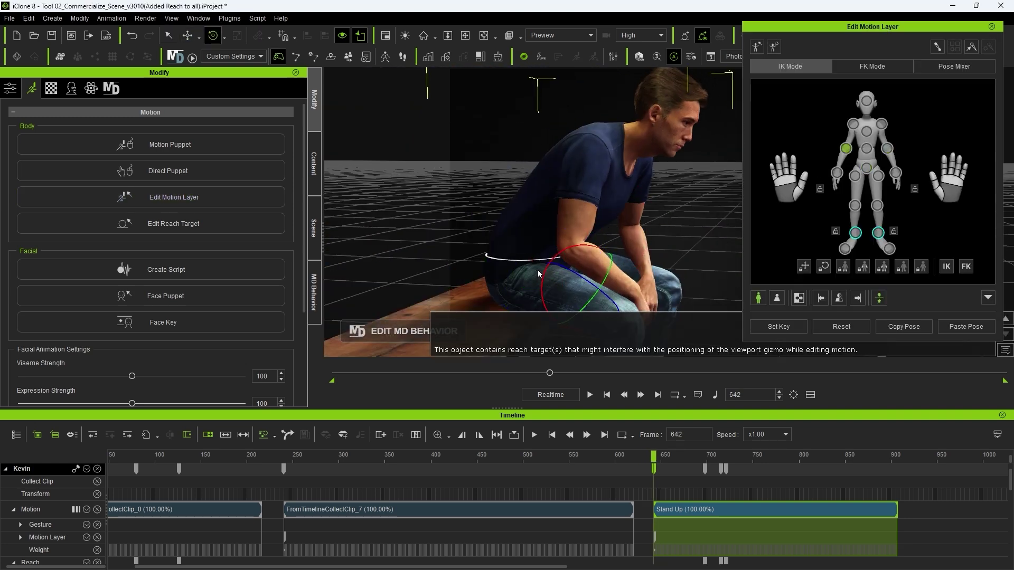
left_click_drag(729, 459, 750, 460)
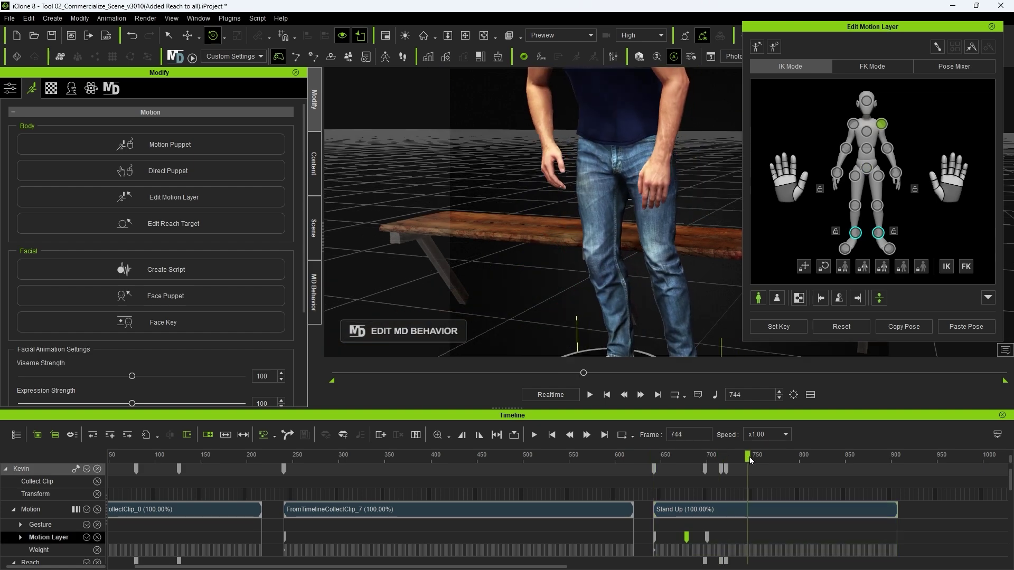
scroll(532, 211, "down", 5)
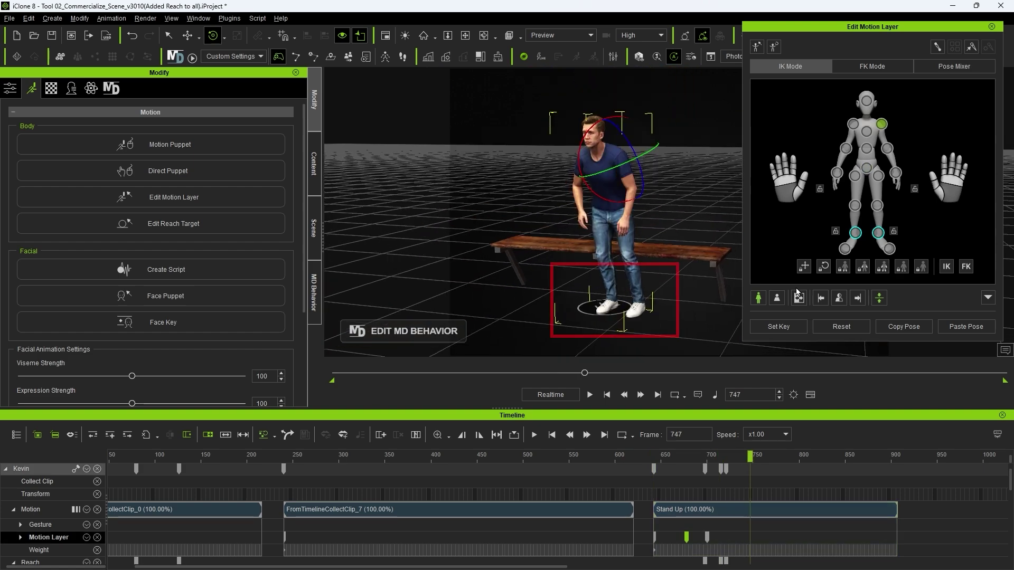
left_click(835, 330)
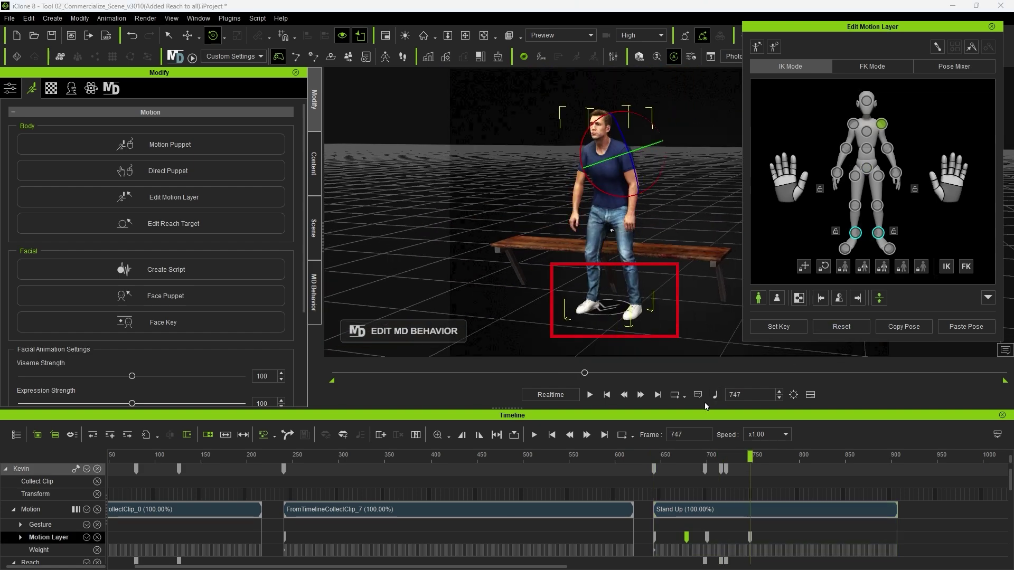
Replay the Stand Up motion close up to examine how the feet move.
key("space")
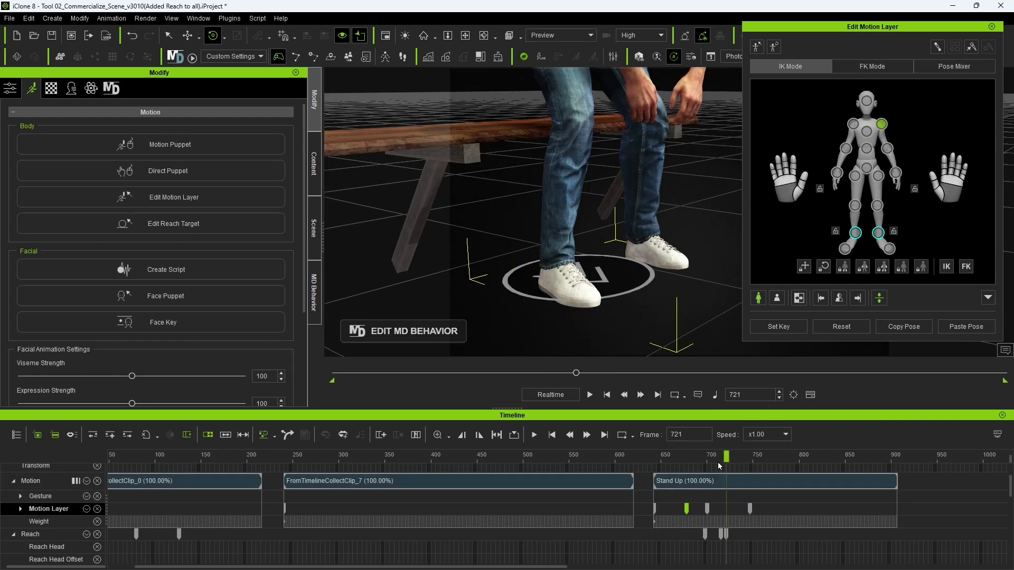
left_click(687, 458)
key("space")
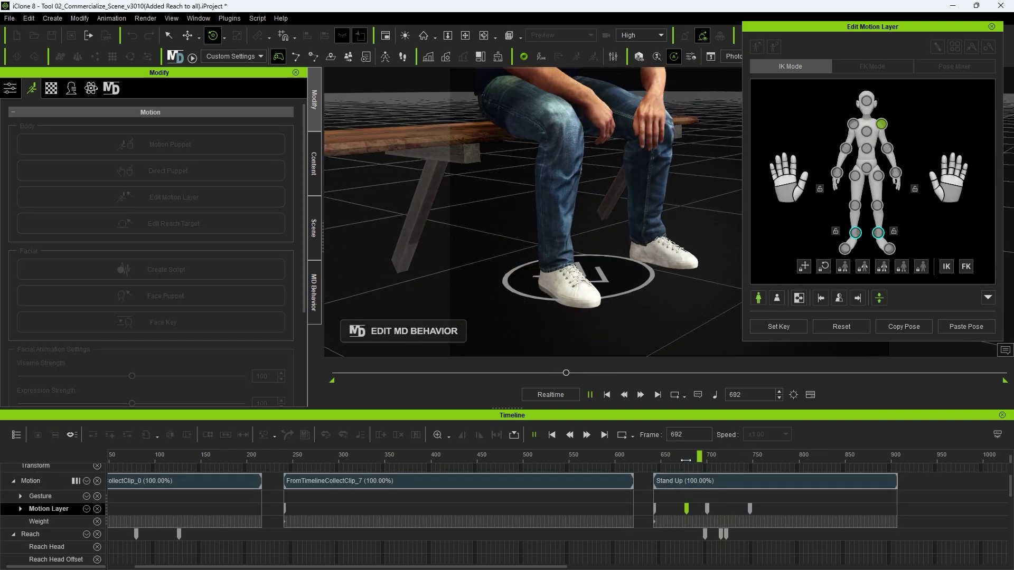
key("space")
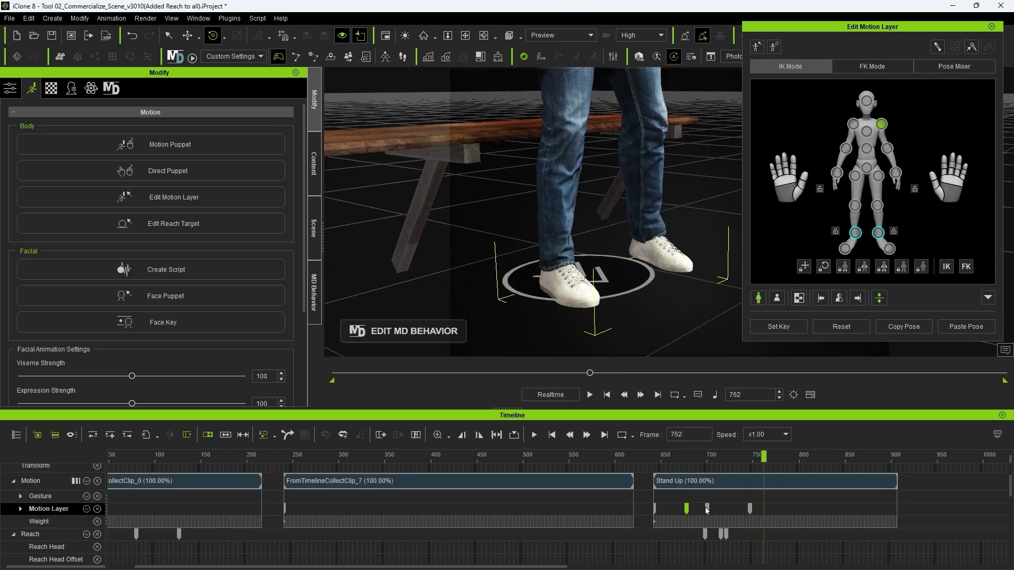
Delete the R Leg and L Leg motion layer keys in the Stand Up clip, keeping those at its first frame.
left_click(21, 509)
scroll(245, 543, "down", 3)
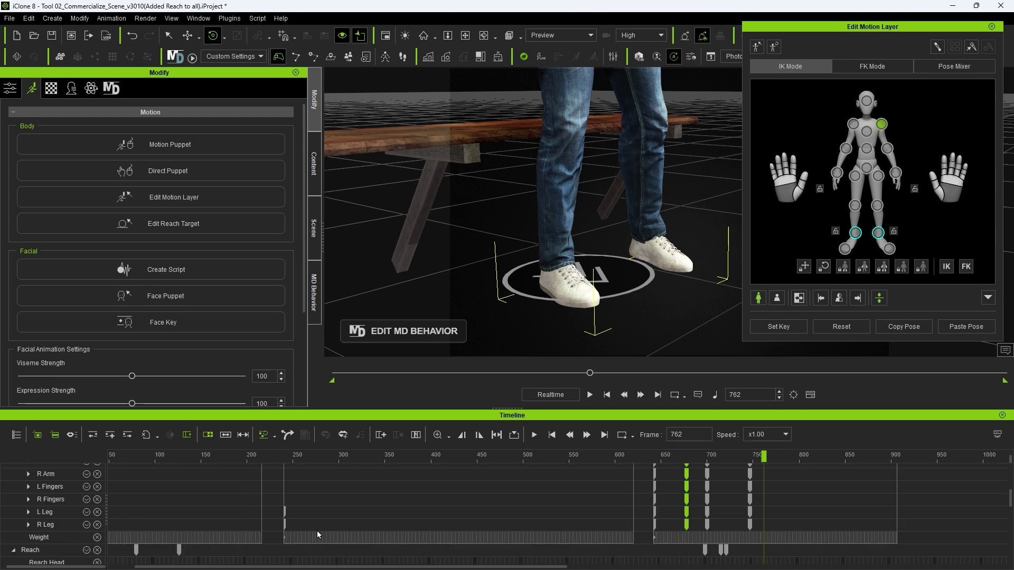
left_click_drag(759, 527, 680, 529)
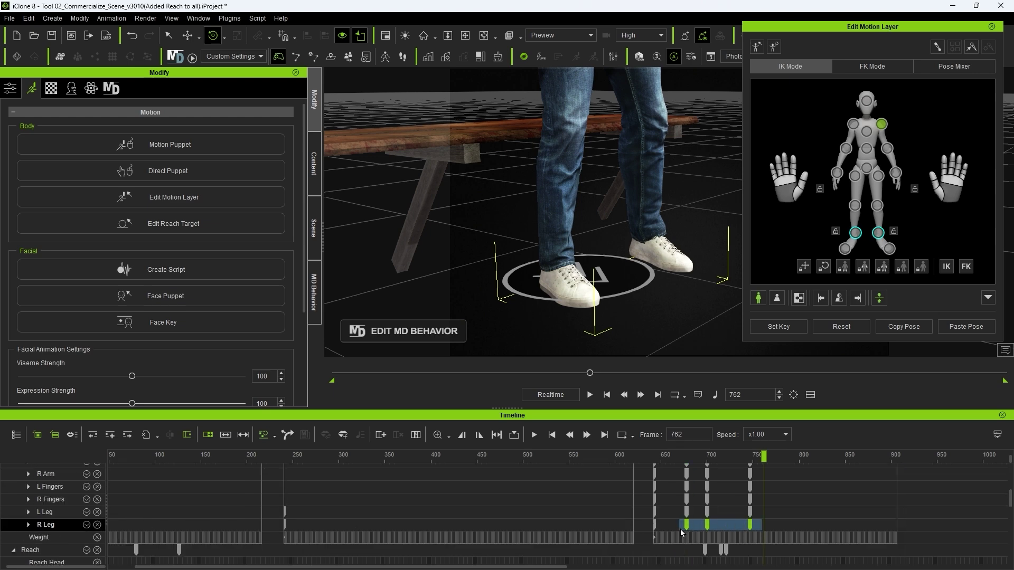
key("Delete")
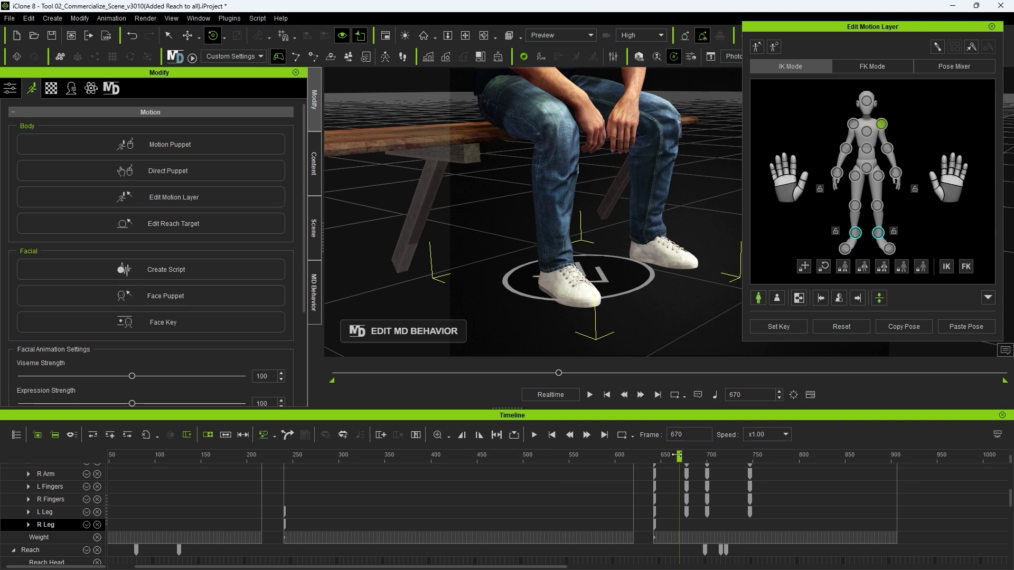
left_click_drag(666, 513, 764, 512)
key("Delete")
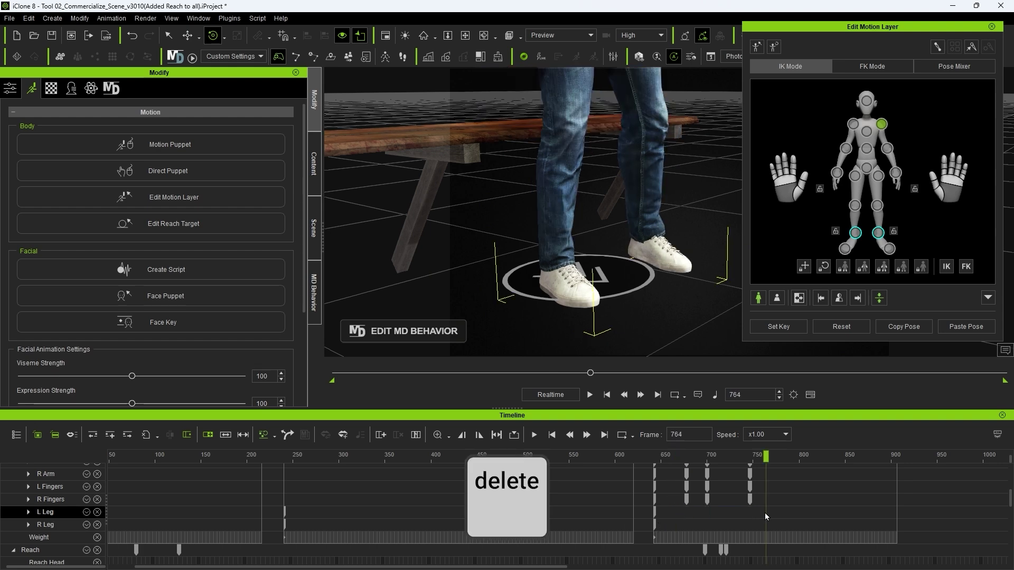
Play the Stand Up motion from frame 642 to check the feet without the extra leg keys.
left_click(655, 458)
key("space")
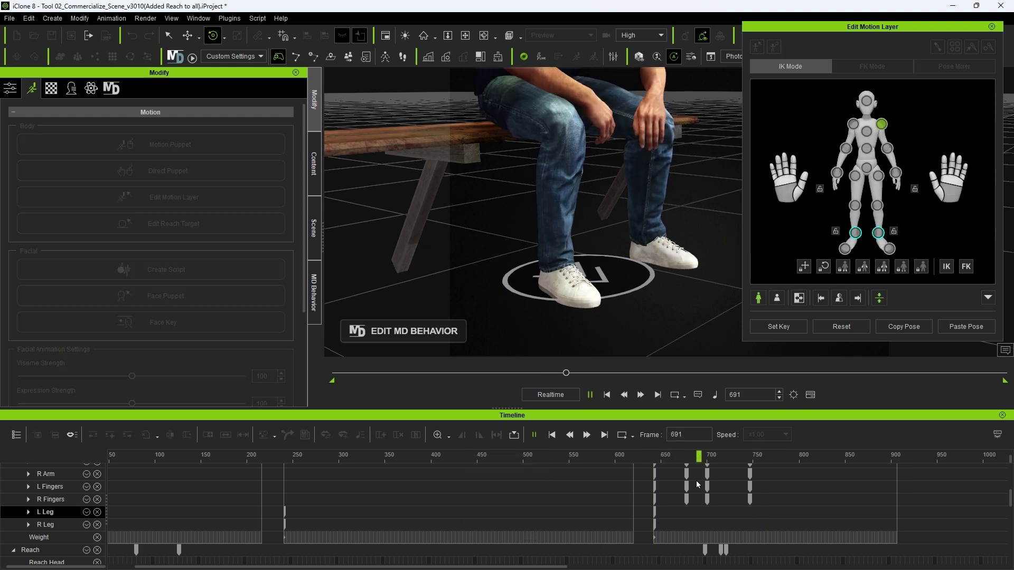
key("space")
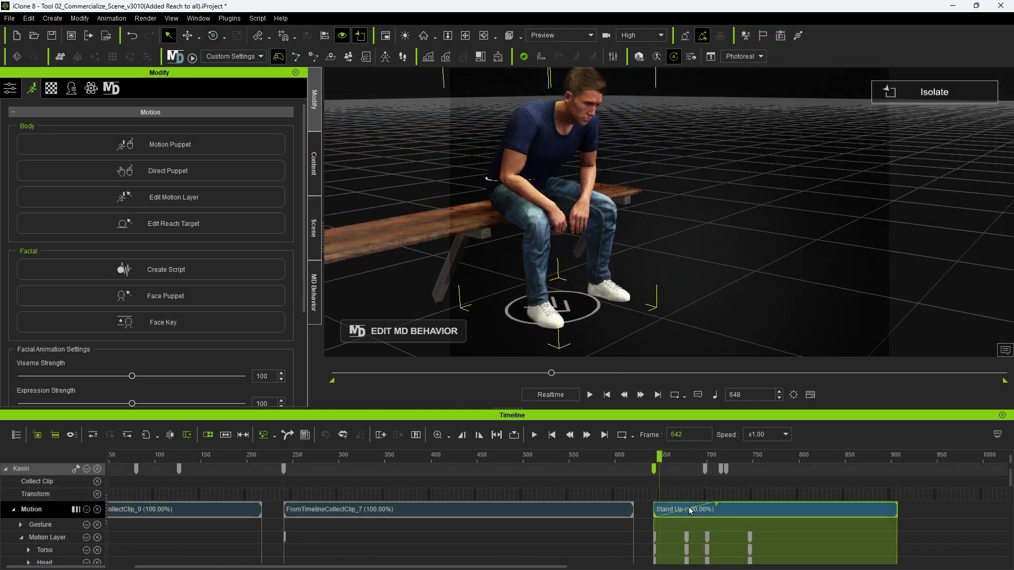
Set the collection range to the Stand Up clip and overwrite the Stand Up behavior with it.
right_click(741, 511)
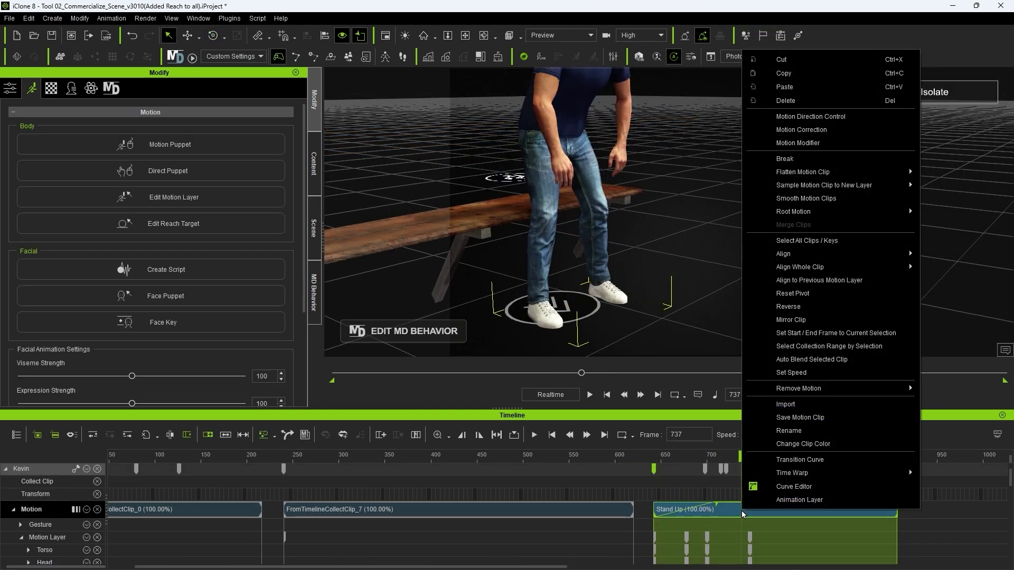
left_click(806, 349)
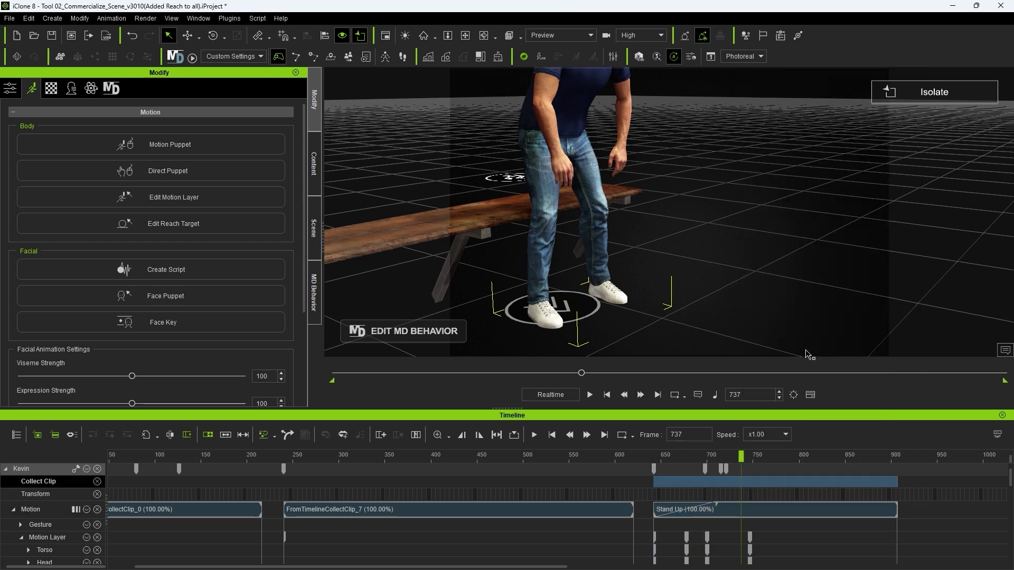
left_click(317, 284)
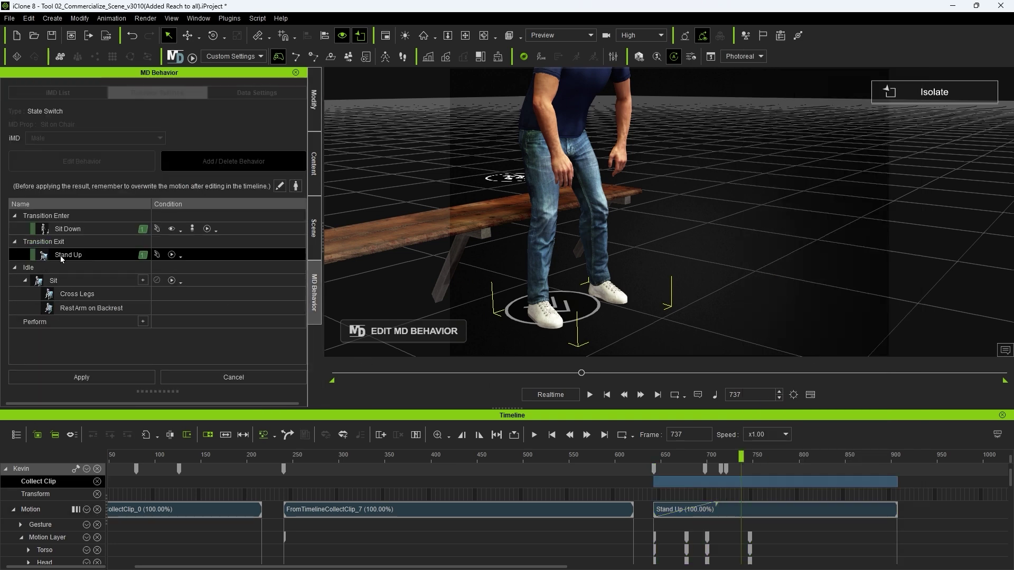
right_click(684, 481)
left_click(720, 472)
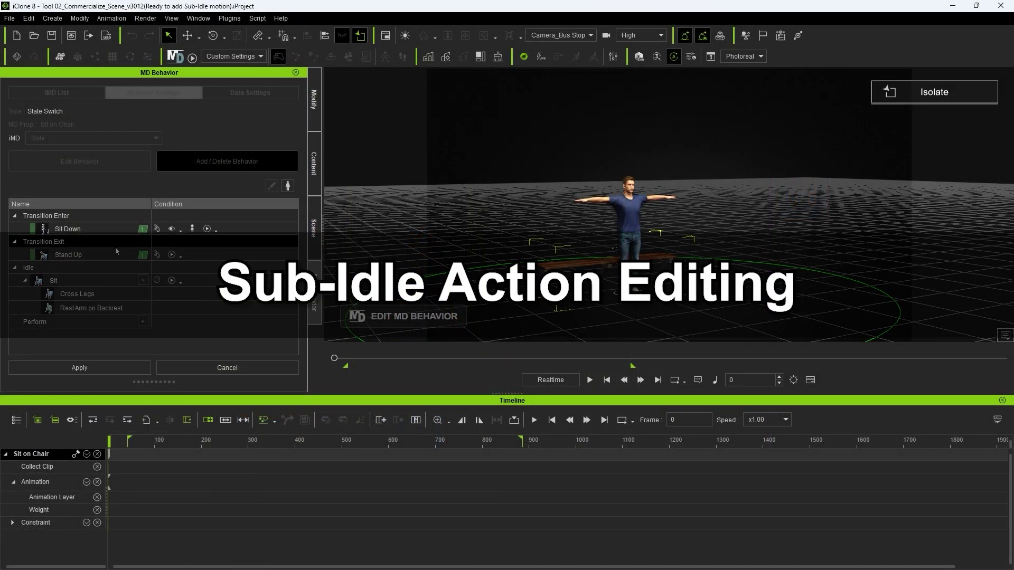
Load the Sit Down motion at frame 0 and the idle Sit motion at frame 254 for editing in the timeline.
left_click(72, 293)
right_click(74, 231)
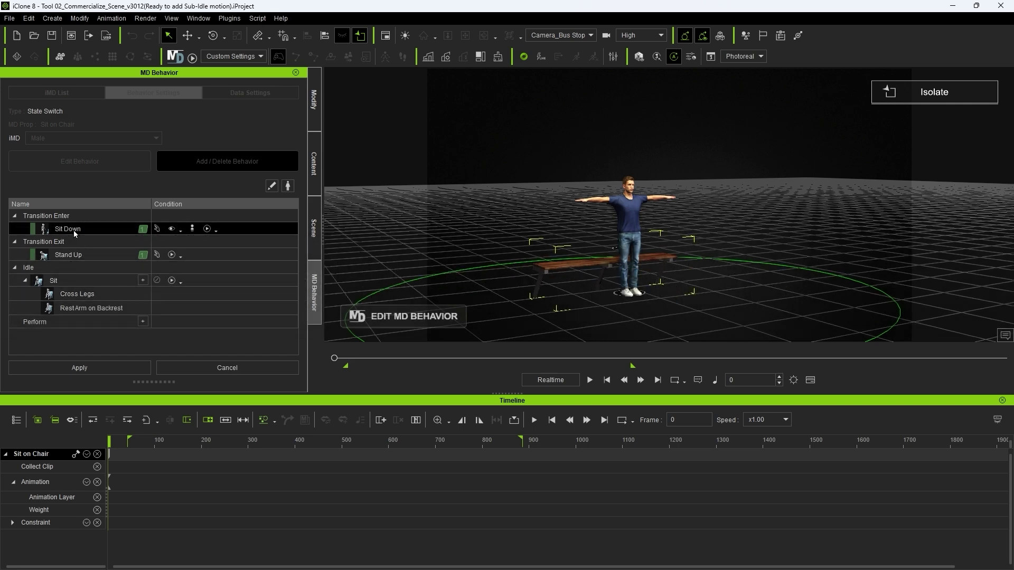
left_click(127, 282)
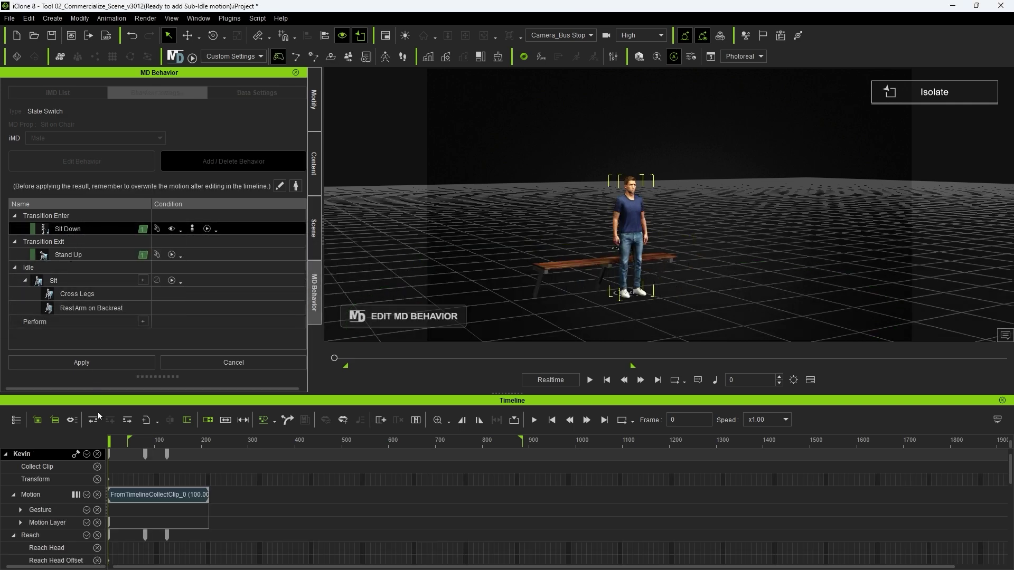
right_click(60, 281)
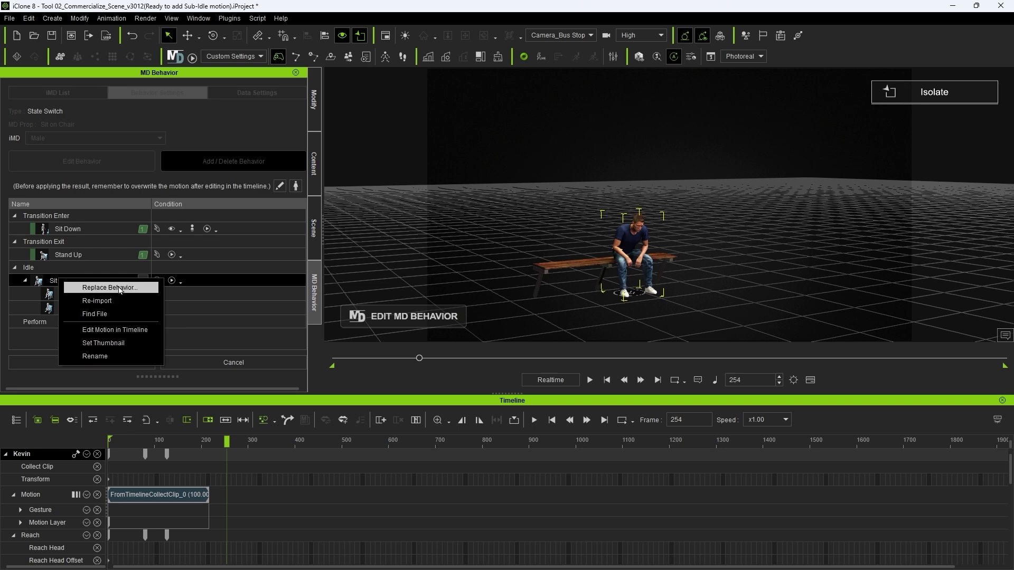
left_click(105, 330)
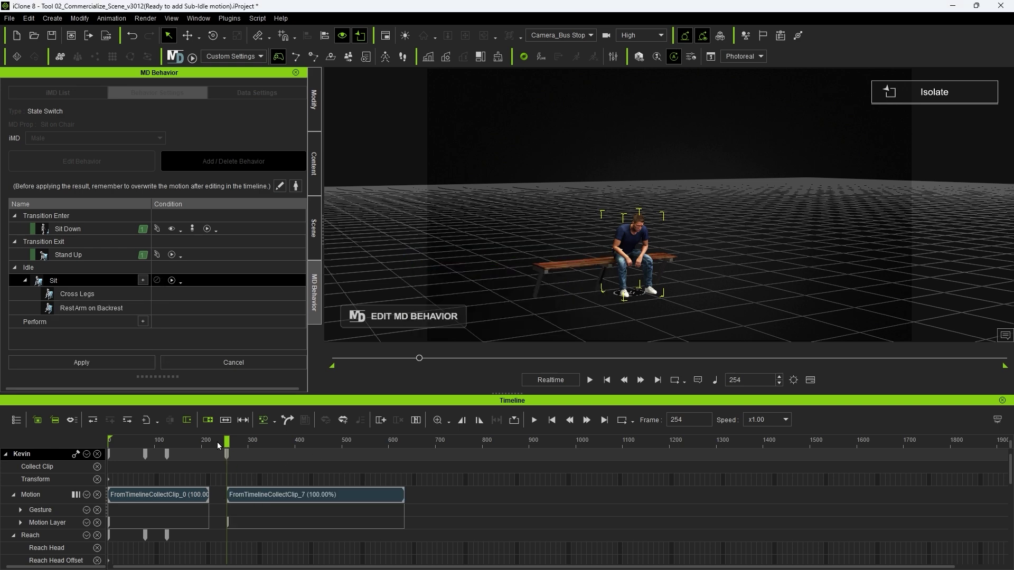
Load the Cross Legs sub-idle motion into the timeline at frame 663 and scrub through it.
left_click(66, 294)
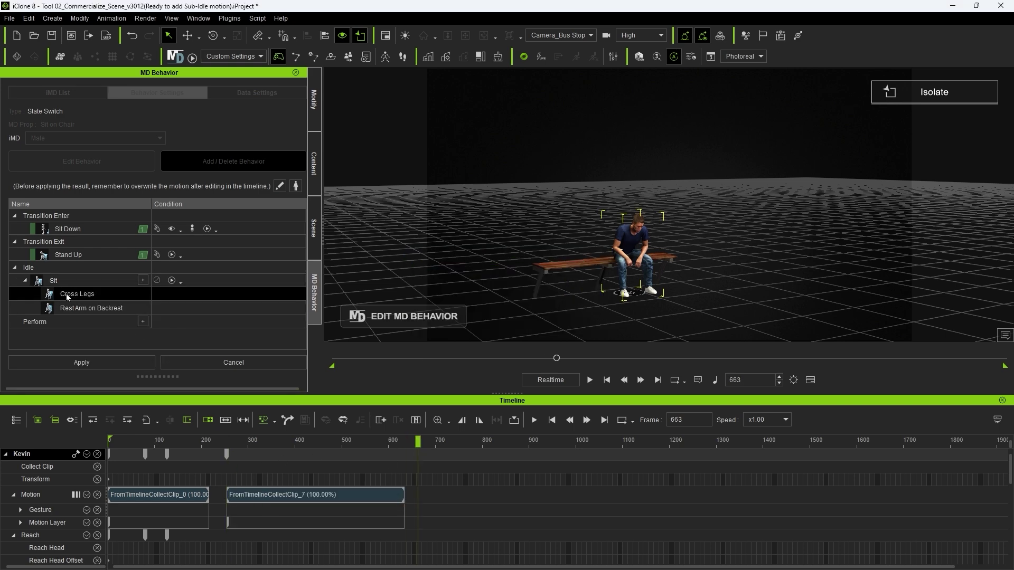
right_click(65, 294)
left_click(119, 345)
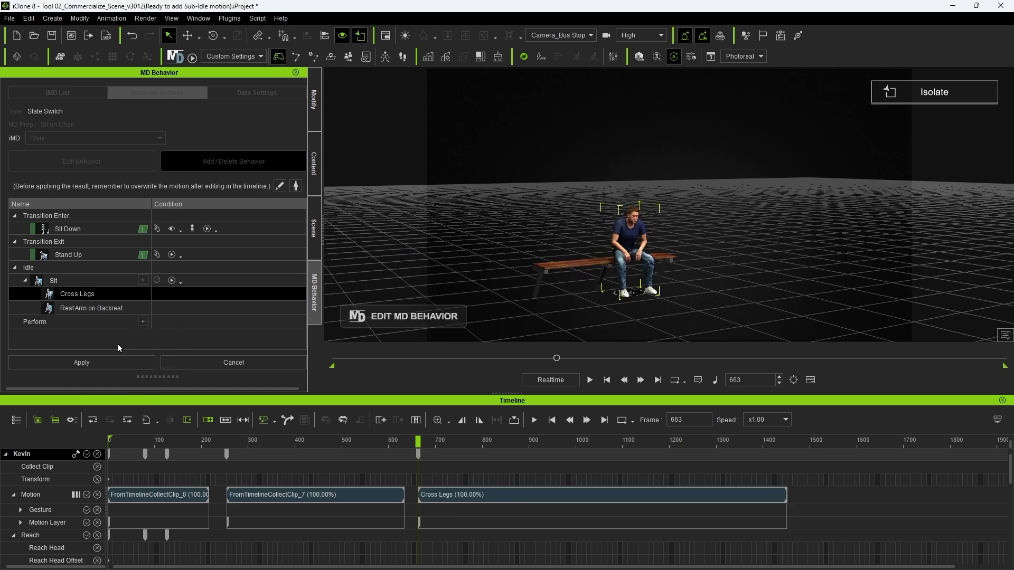
left_click_drag(455, 444, 594, 450)
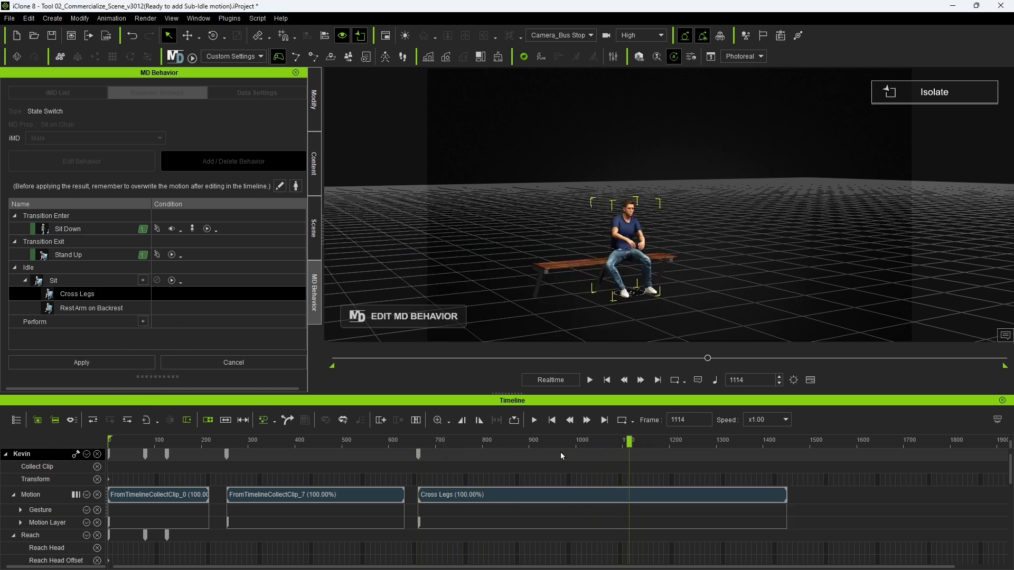
Edit the motion layer of the Cross Legs clip at frame 663, rotating the hip and adjusting the forearms.
left_click(111, 18)
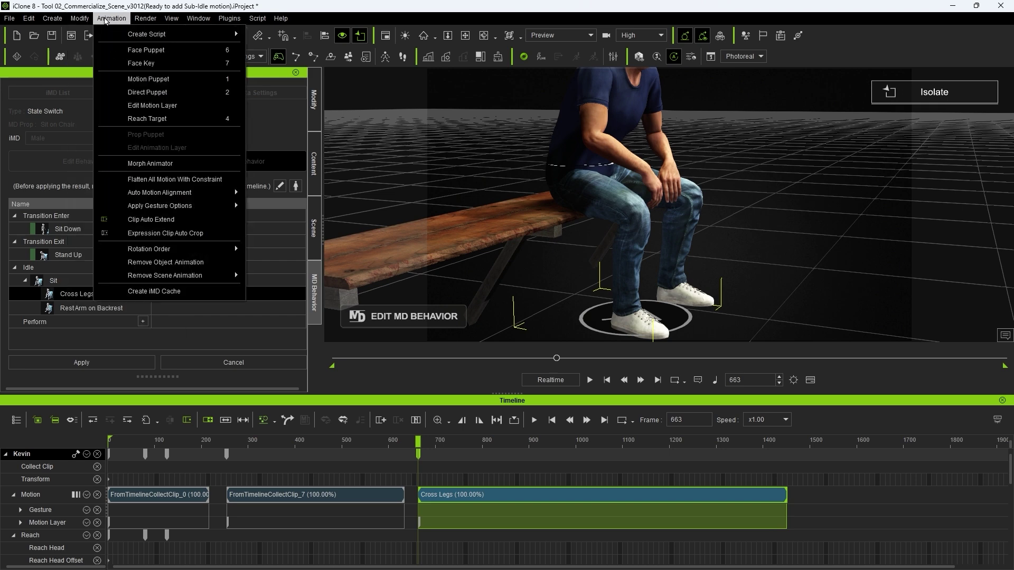
left_click(139, 106)
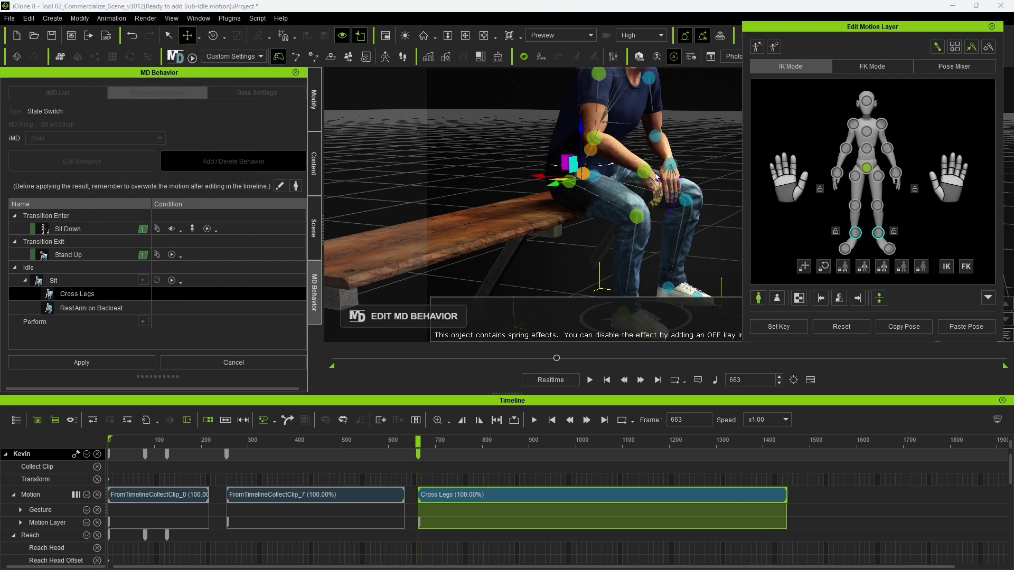
left_click(606, 160)
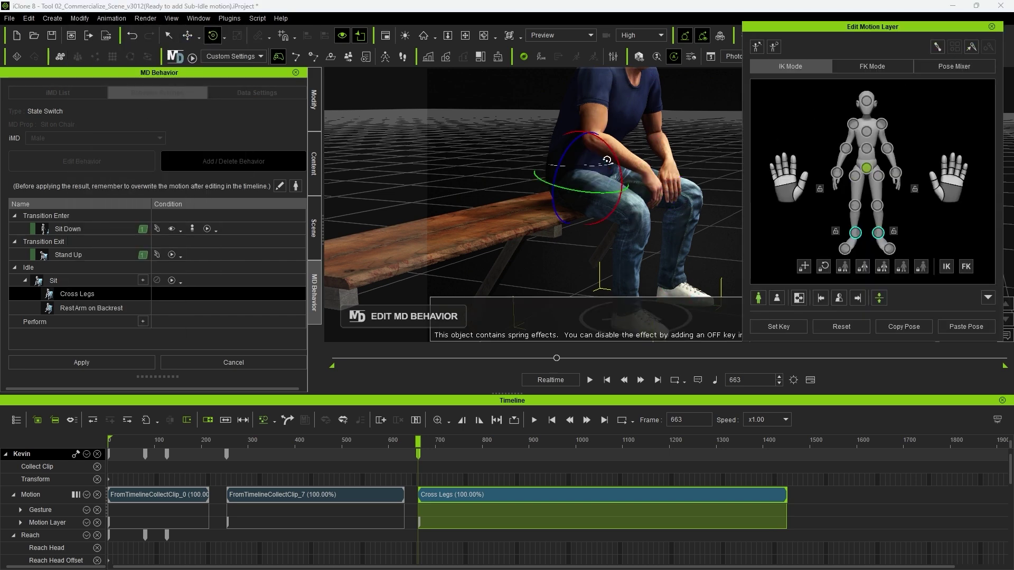
left_click_drag(616, 160, 613, 174)
left_click(845, 148)
left_click(886, 149)
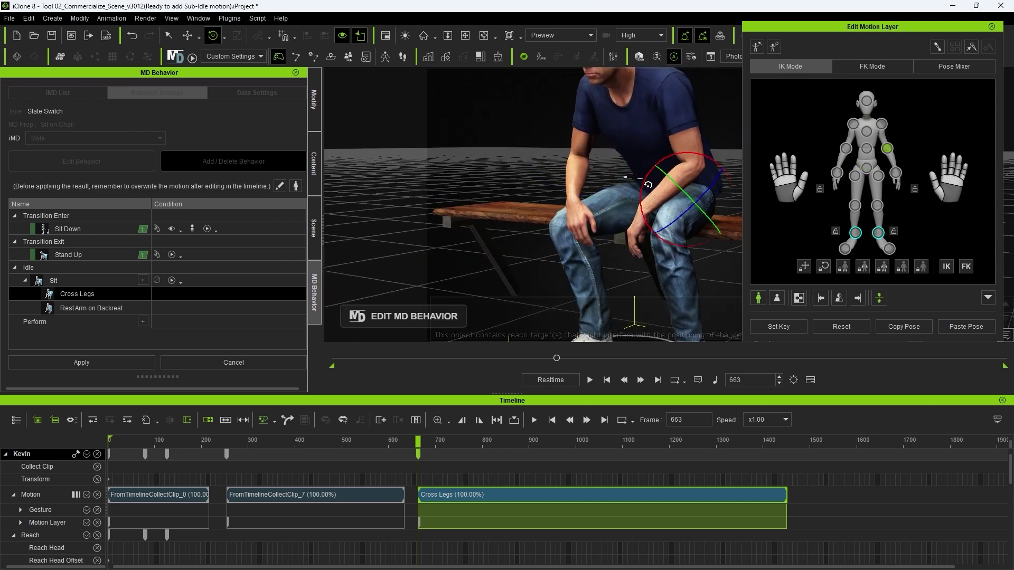
Correct the pose of both arms in the Cross Legs motion at frame 740.
left_click_drag(417, 443, 454, 448)
left_click_drag(702, 192, 623, 203, "alt")
left_click_drag(623, 203, 692, 192, "alt")
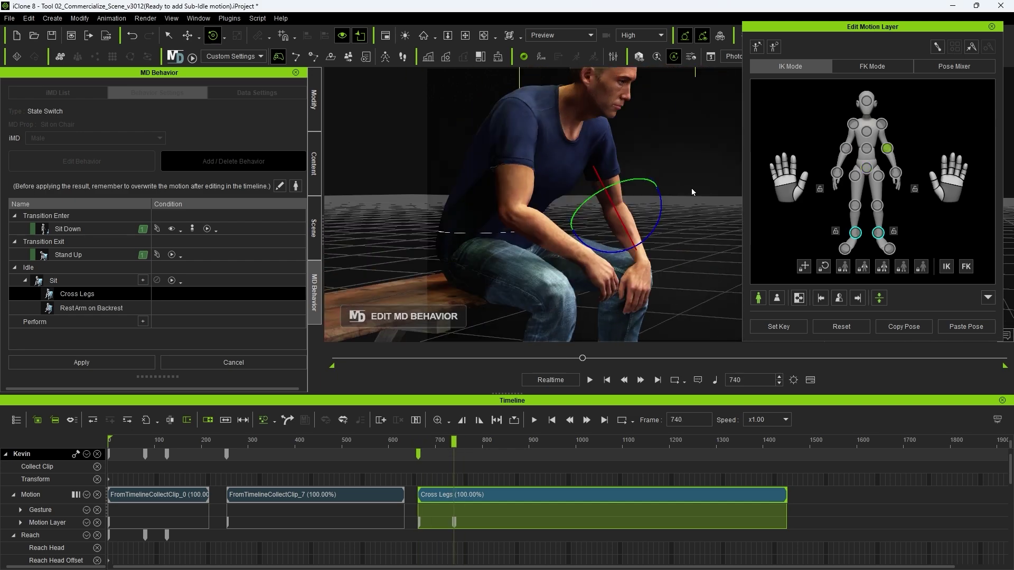
left_click(846, 149)
left_click_drag(528, 207, 349, 207, "alt")
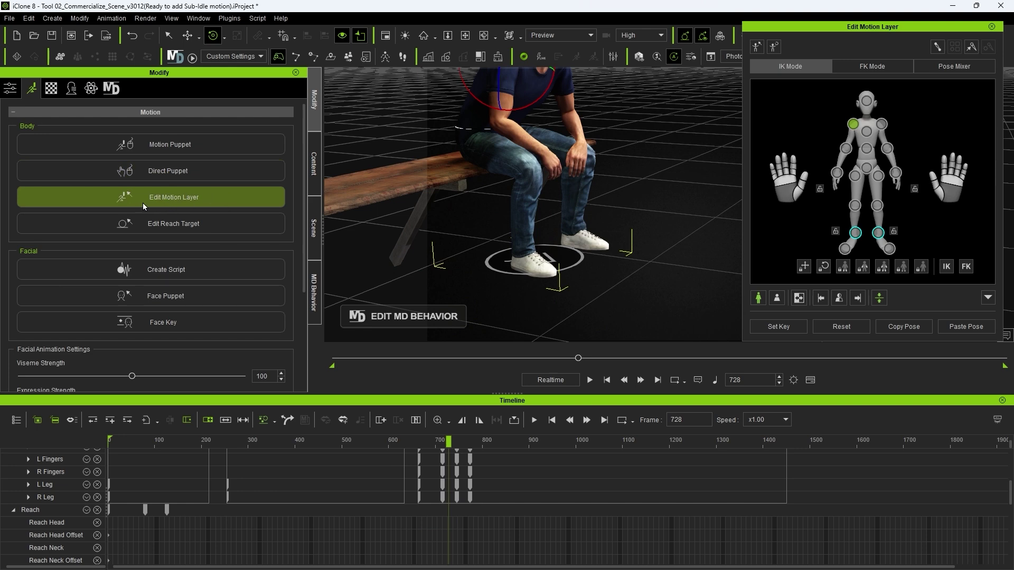
Release the right foot's reach target at frame 762, where the leg starts to lift in the Cross Legs motion.
left_click(125, 226)
left_click_drag(448, 442, 446, 444)
left_click(216, 284)
left_click_drag(270, 79, 219, 81)
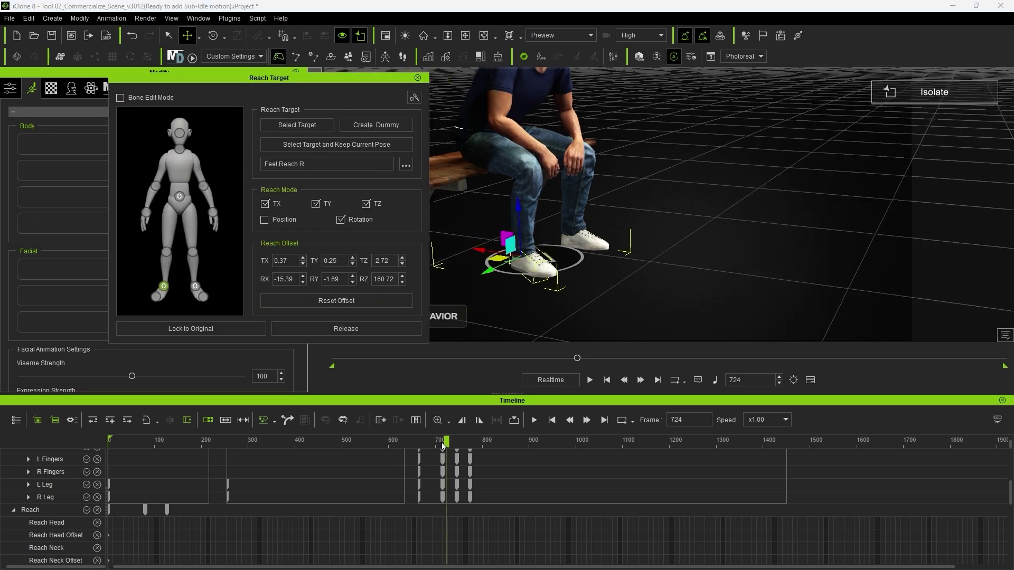
mouse_move(446, 443)
left_mouse_down()
mouse_move(430, 443)
mouse_move(466, 445)
left_mouse_up()
left_click(167, 287)
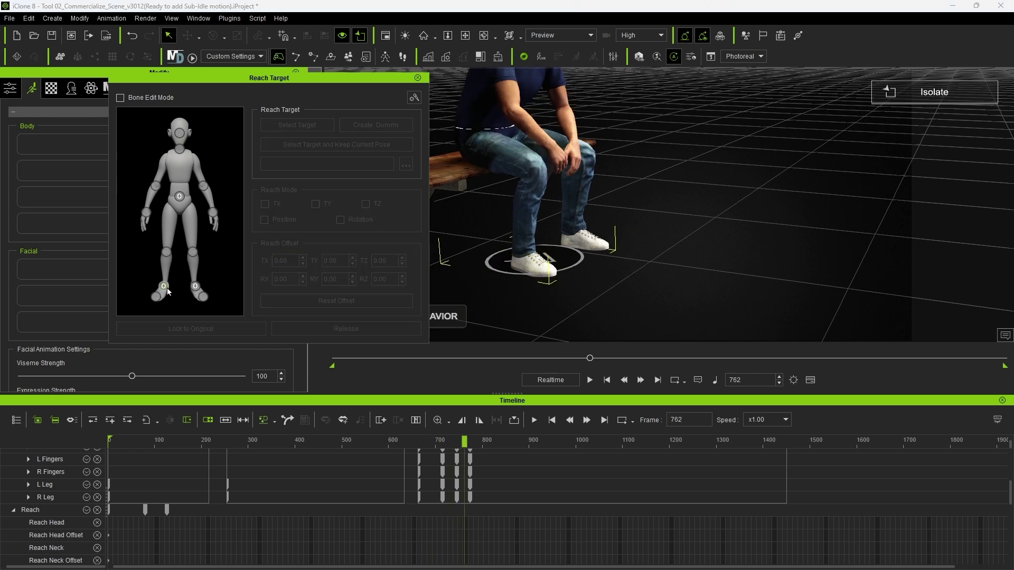
left_click(336, 329)
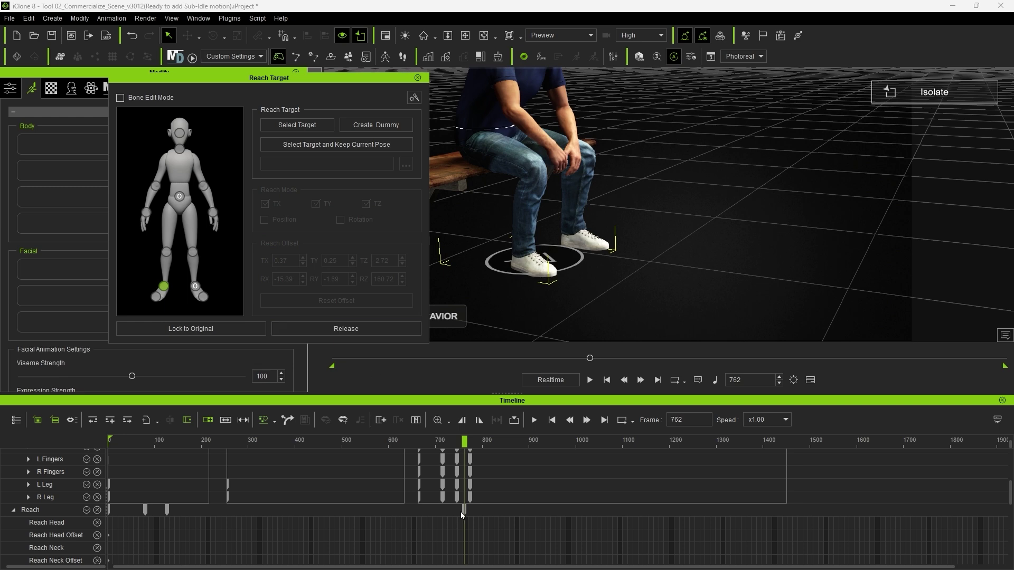
scroll(474, 524, "down", 8)
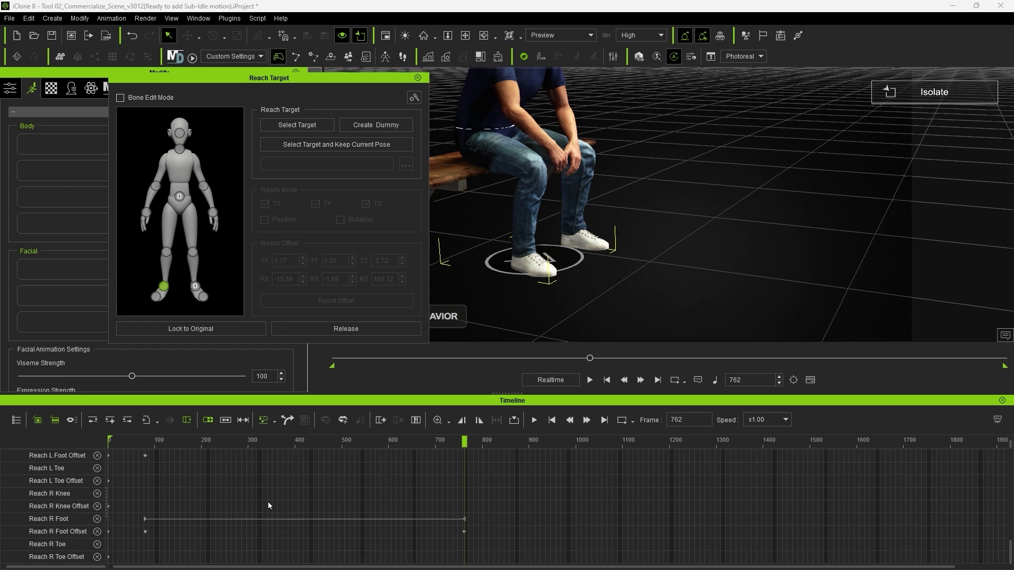
mouse_move(464, 441)
left_mouse_down()
mouse_move(505, 440)
mouse_move(480, 440)
left_mouse_up()
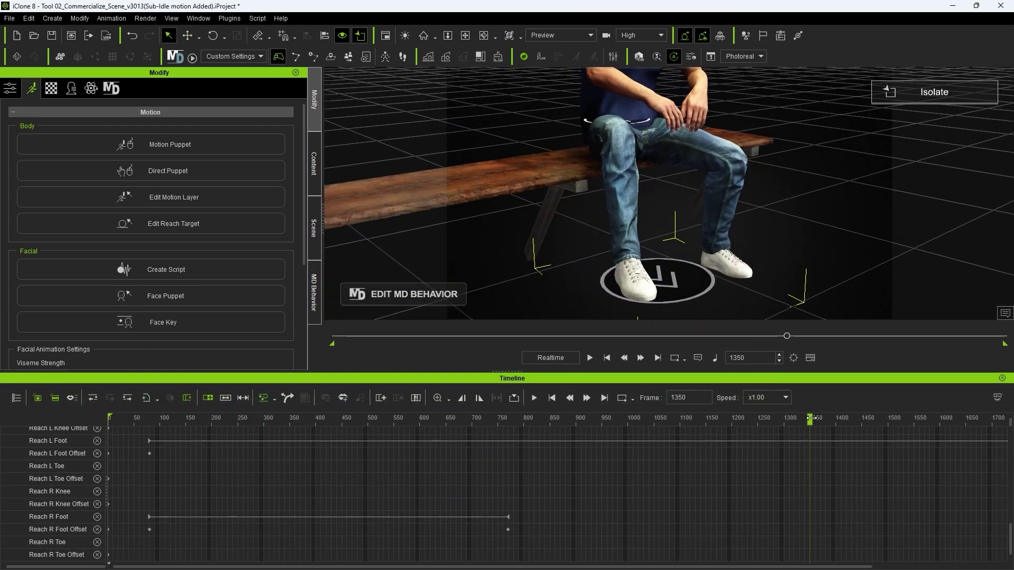
Copy the Reach R Foot and Reach R Foot Offset keys from frame 80 and paste them near frame 1350.
left_click_drag(811, 418, 792, 418)
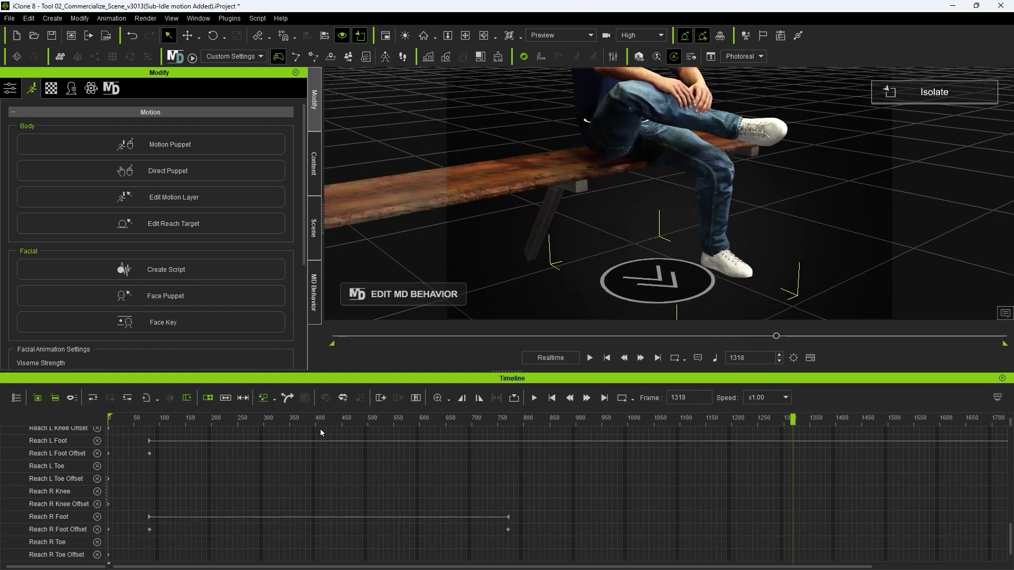
left_click(148, 517)
left_click(150, 530)
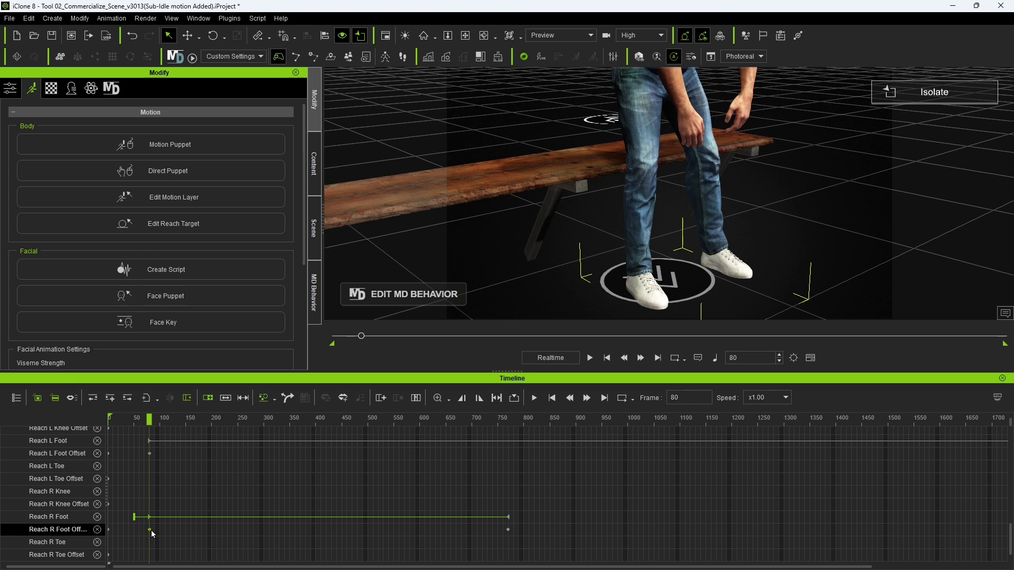
left_click(815, 418)
mouse_move(814, 430)
left_mouse_down()
mouse_move(797, 420)
mouse_move(814, 420)
mouse_move(813, 429)
left_mouse_up()
key("ctrl+v")
Move the pasted Reach R Foot and offset keys earlier to about frame 1320 and scrub through the foot landing.
left_click(812, 517)
left_click(812, 529, "ctrl")
left_click_drag(812, 517, 794, 516)
left_click_drag(798, 420, 806, 420)
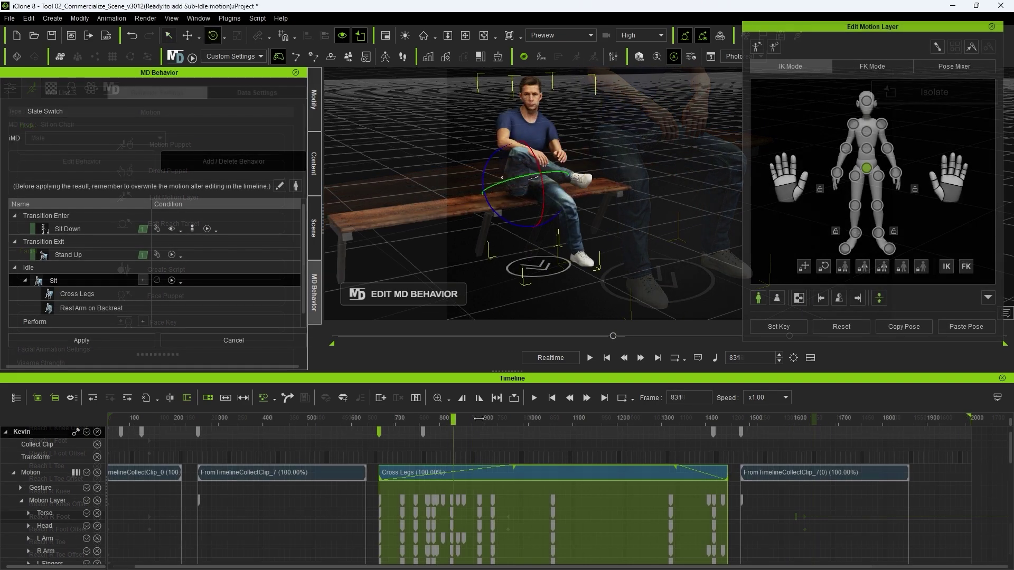
Set the collection range to the Cross Legs clip and overwrite the Cross Legs behavior with it.
right_click(553, 478)
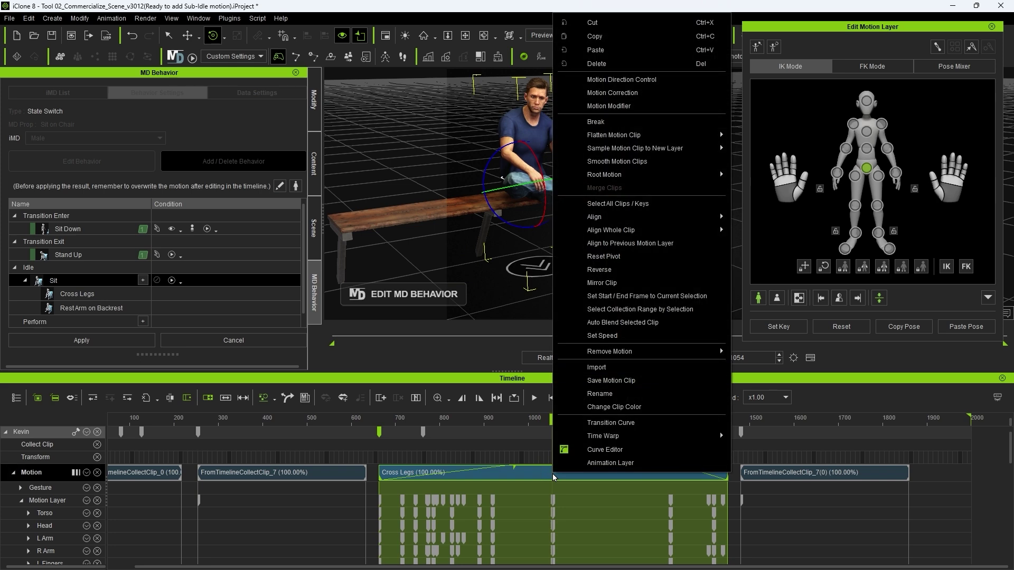
left_click(641, 312)
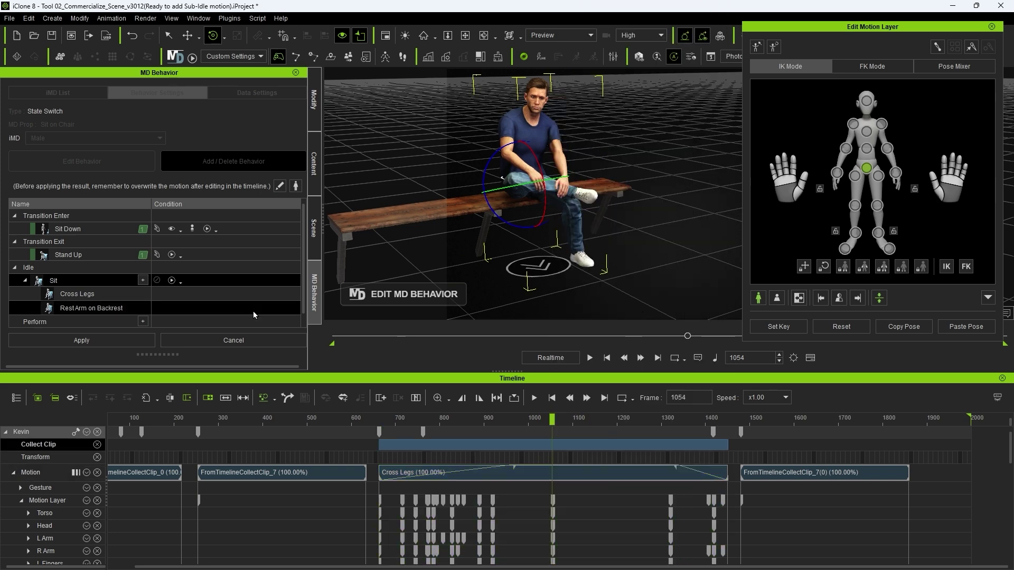
left_click(90, 296)
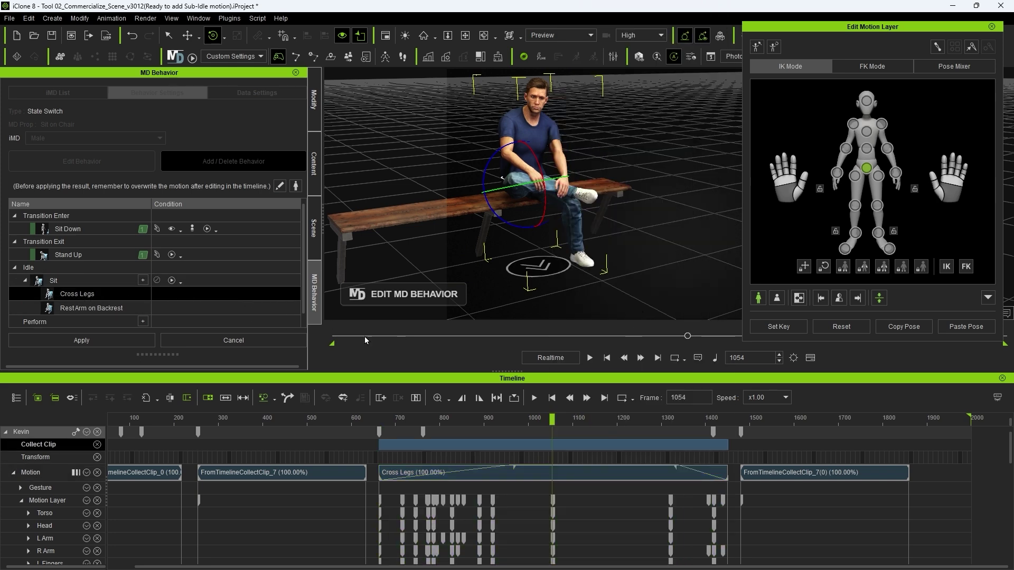
right_click(570, 447)
left_click(632, 559)
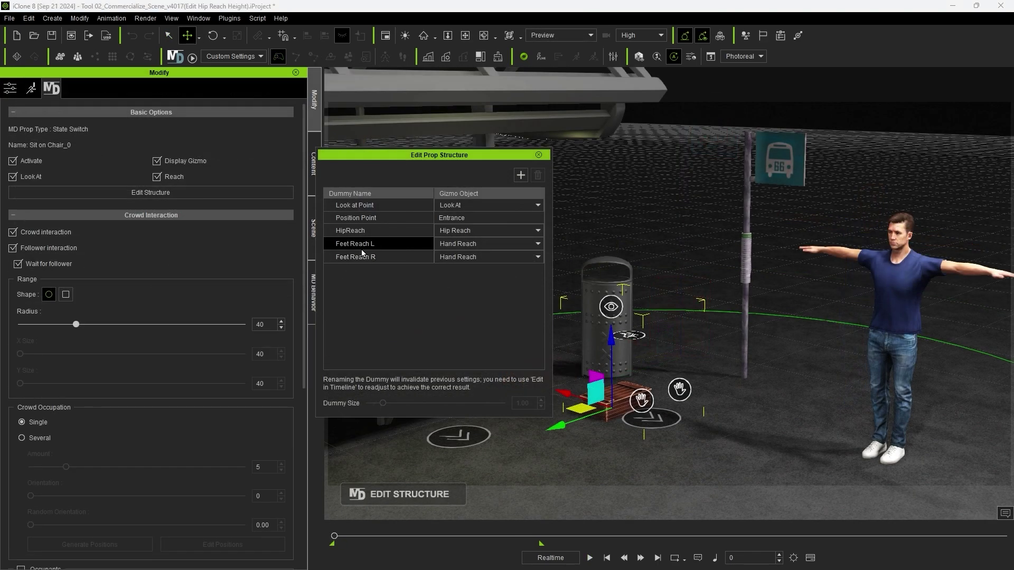
Lower the HipReach dummy of the Sit on Chair_0 prop toward the wooden crate's seat height.
left_click_drag(626, 262, 628, 298)
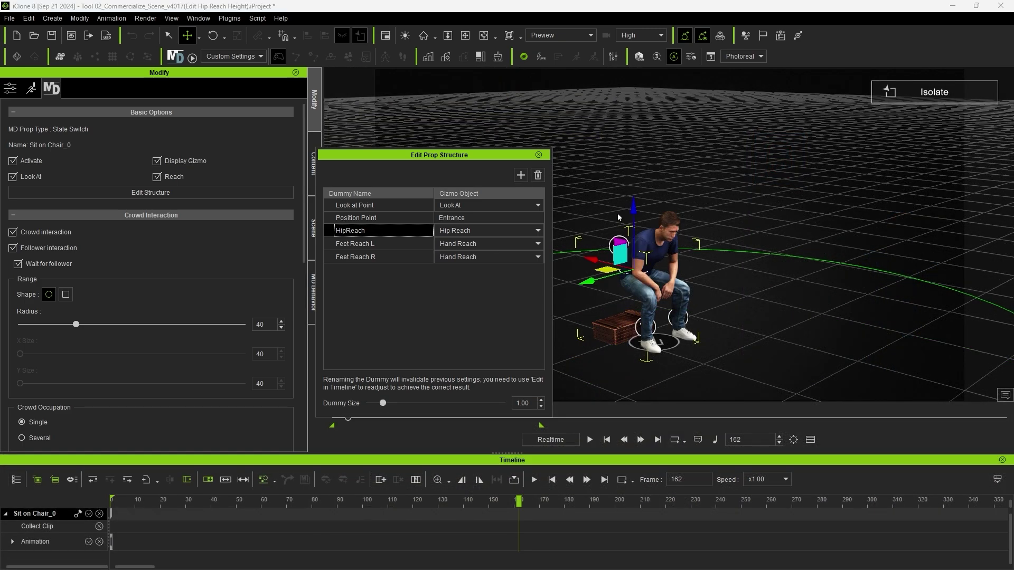
left_click_drag(633, 207, 621, 274)
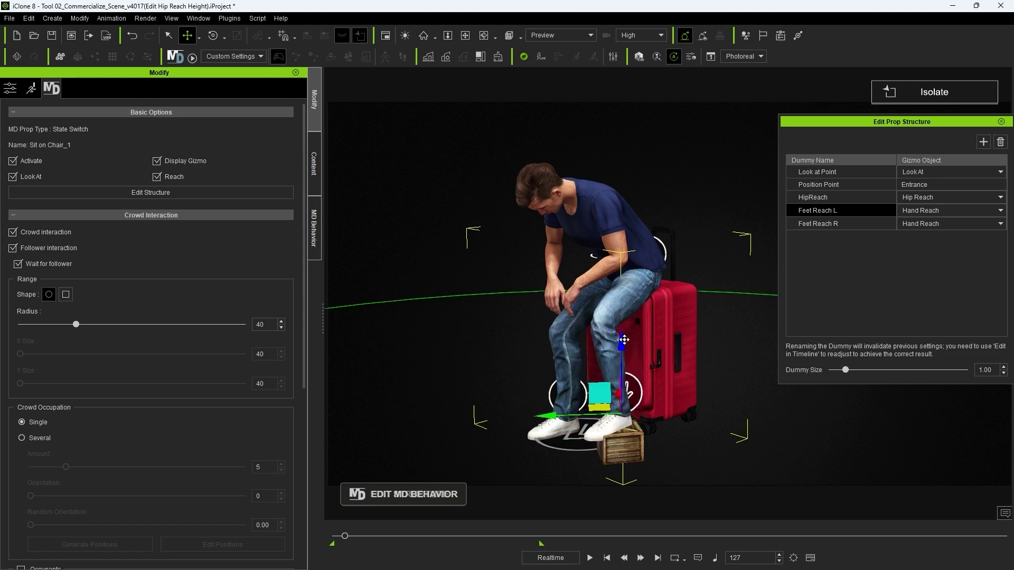